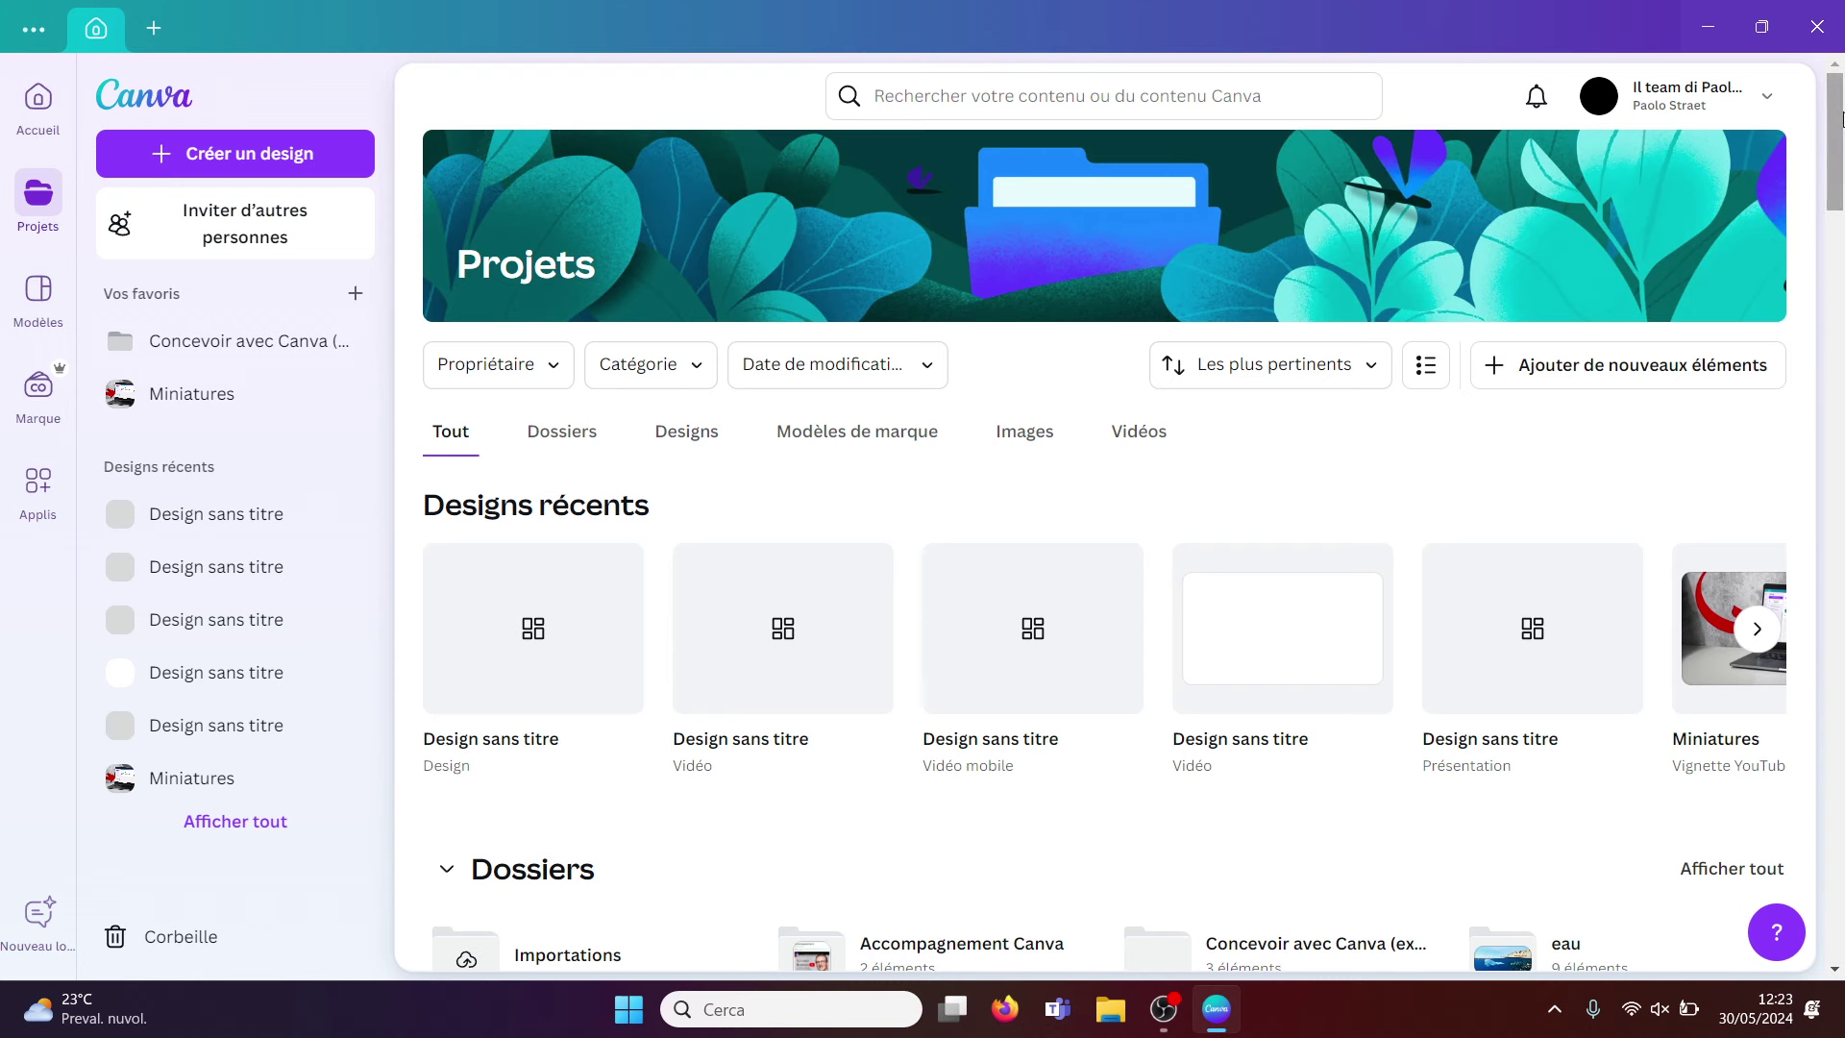
Look over the recent designs and folders on the Projets page.
scroll(1842, 144, "down", 5)
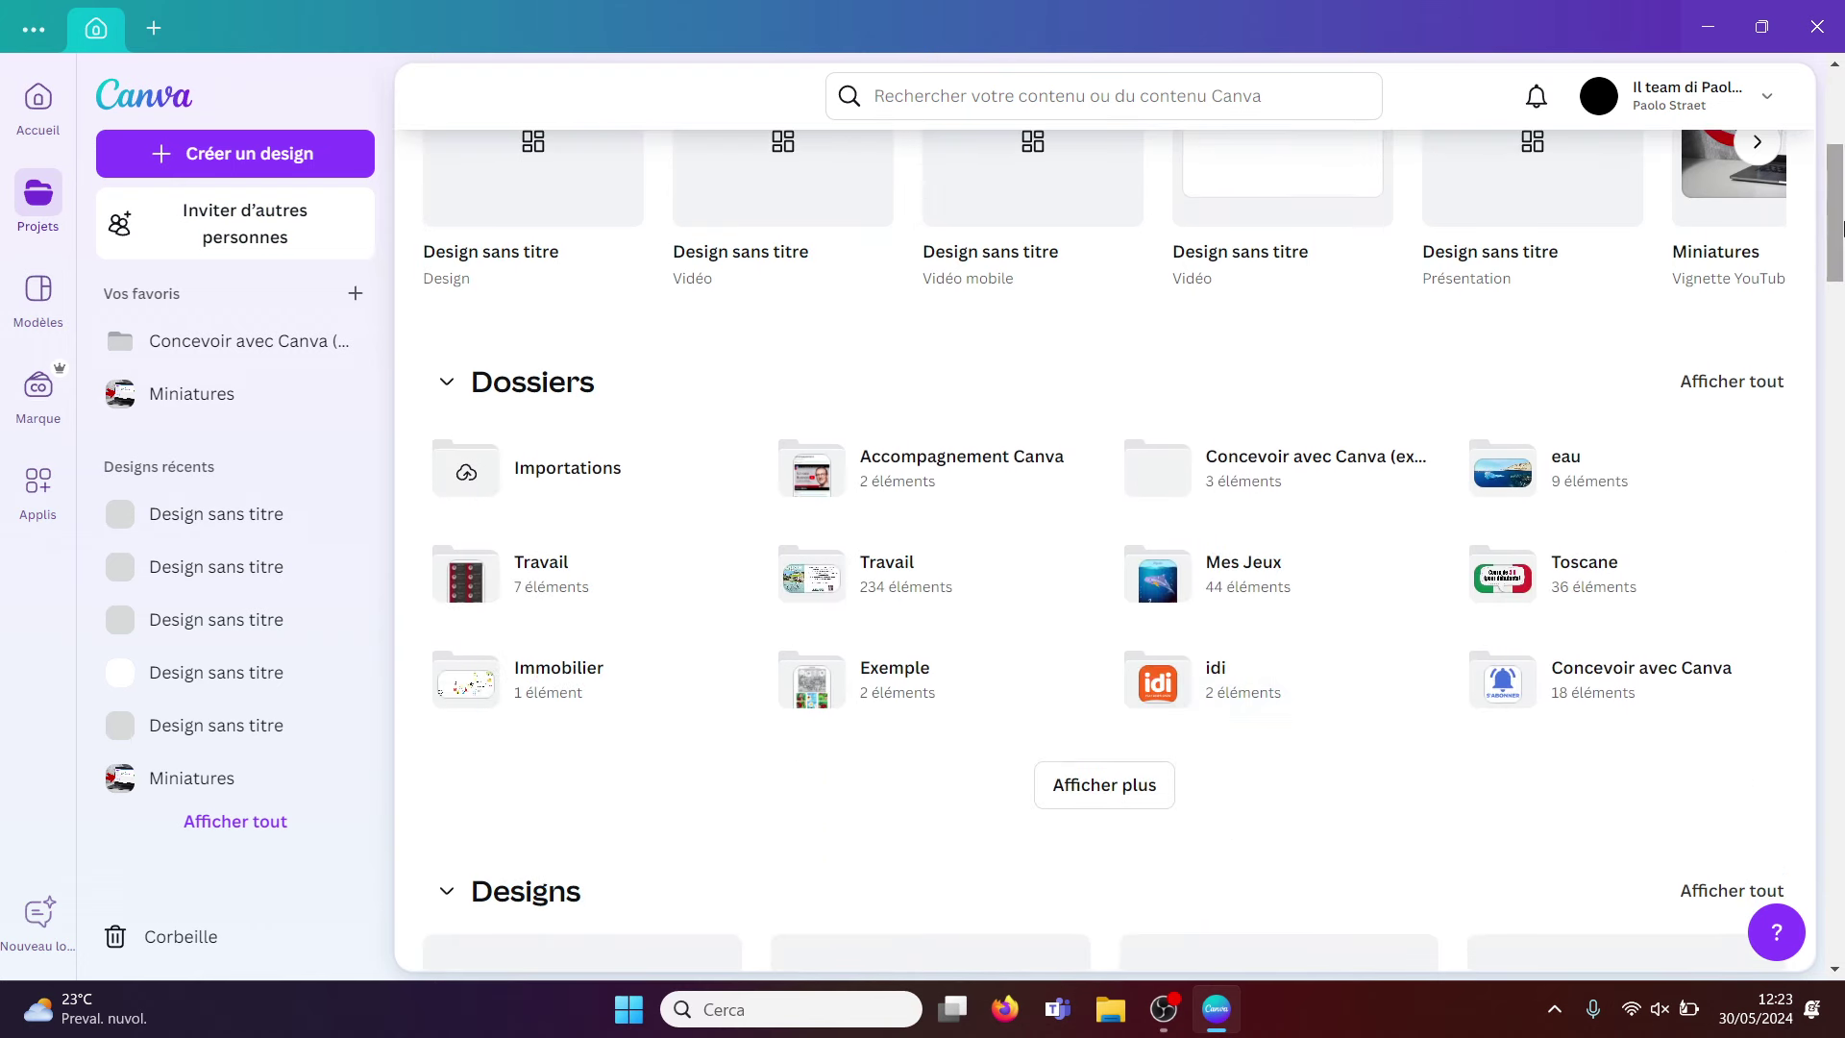
scroll(1842, 226, "up", 1)
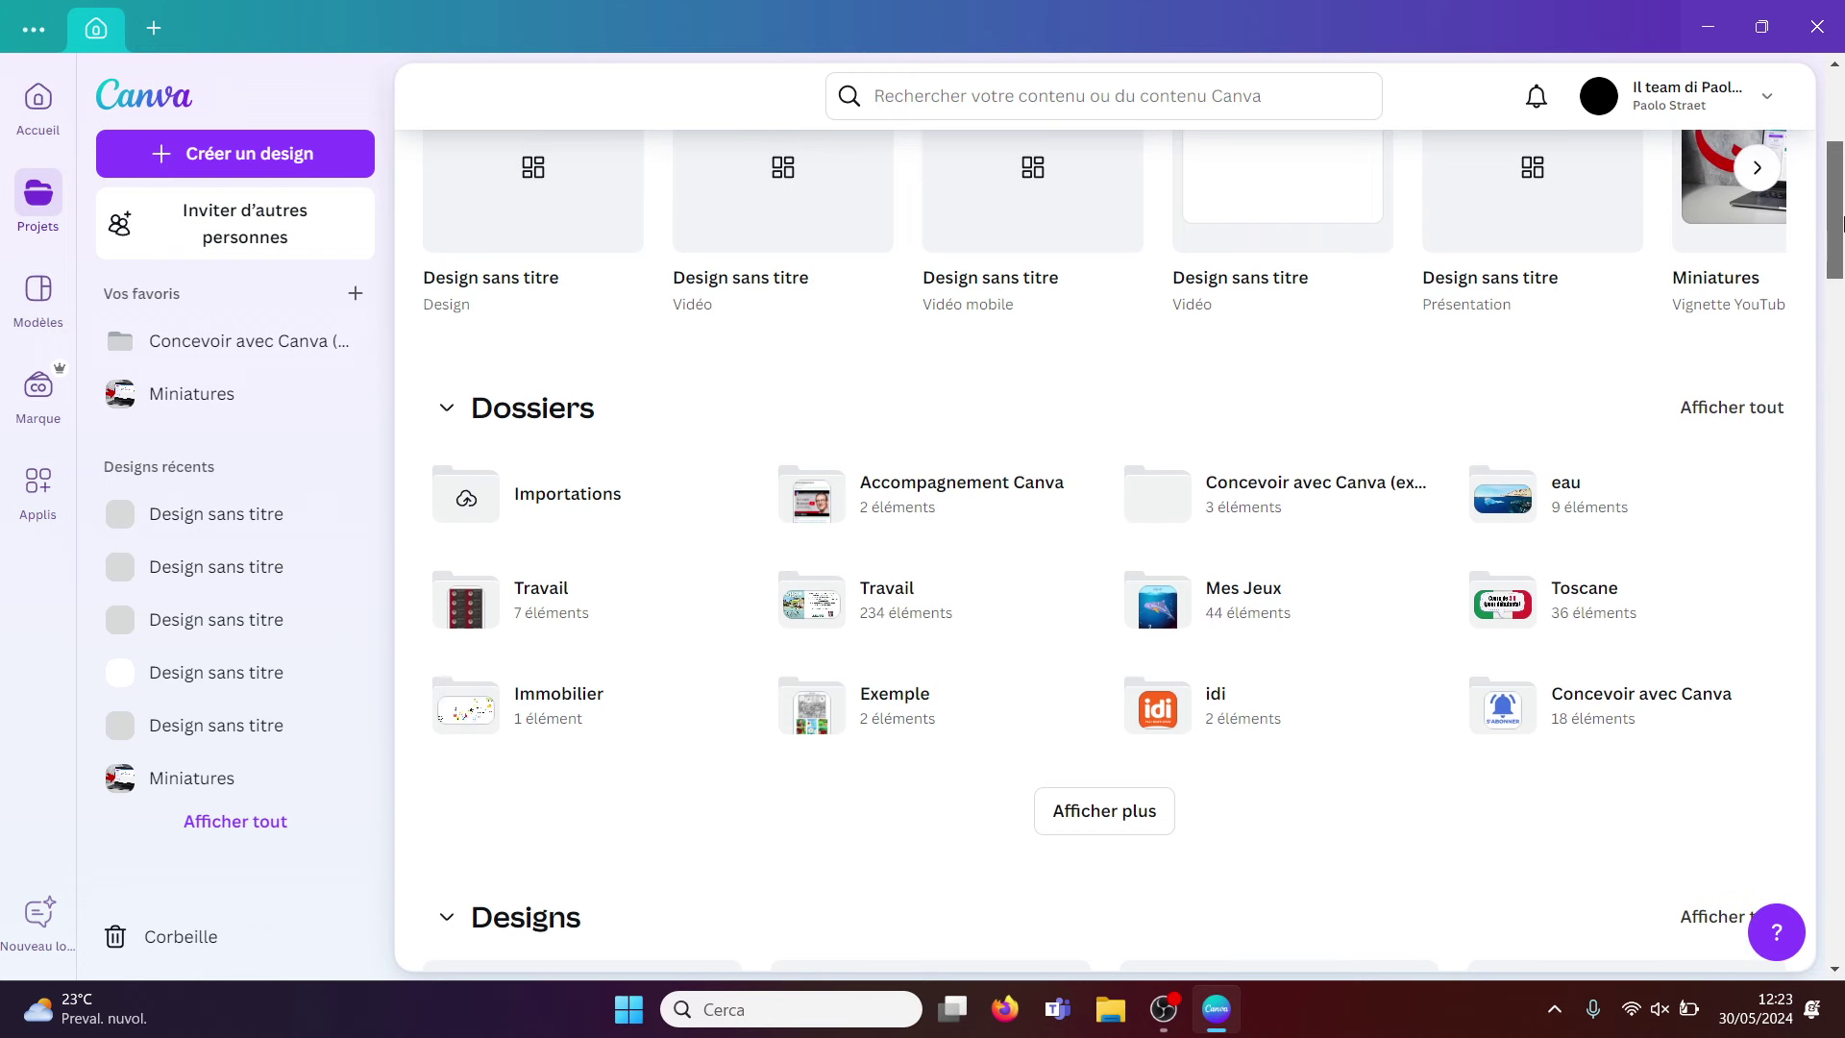
scroll(1842, 223, "up", 1)
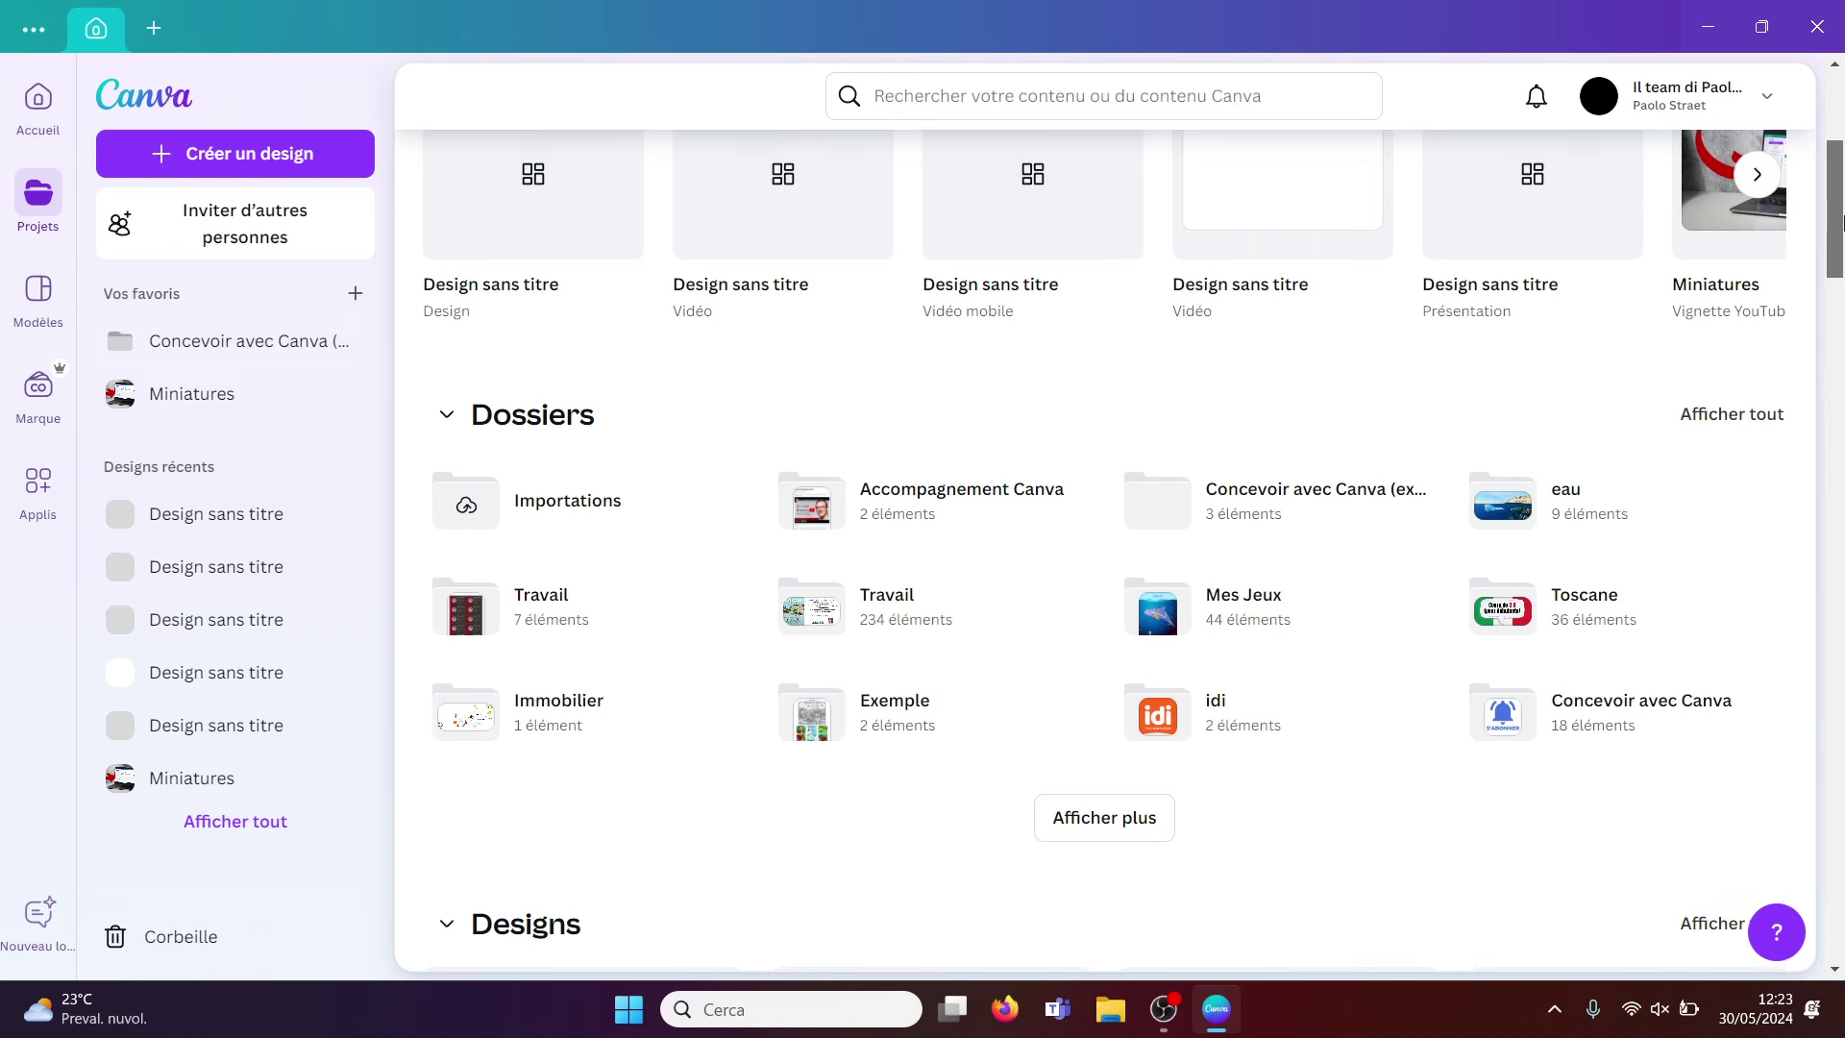
left_click_drag(1842, 221, 1841, 144)
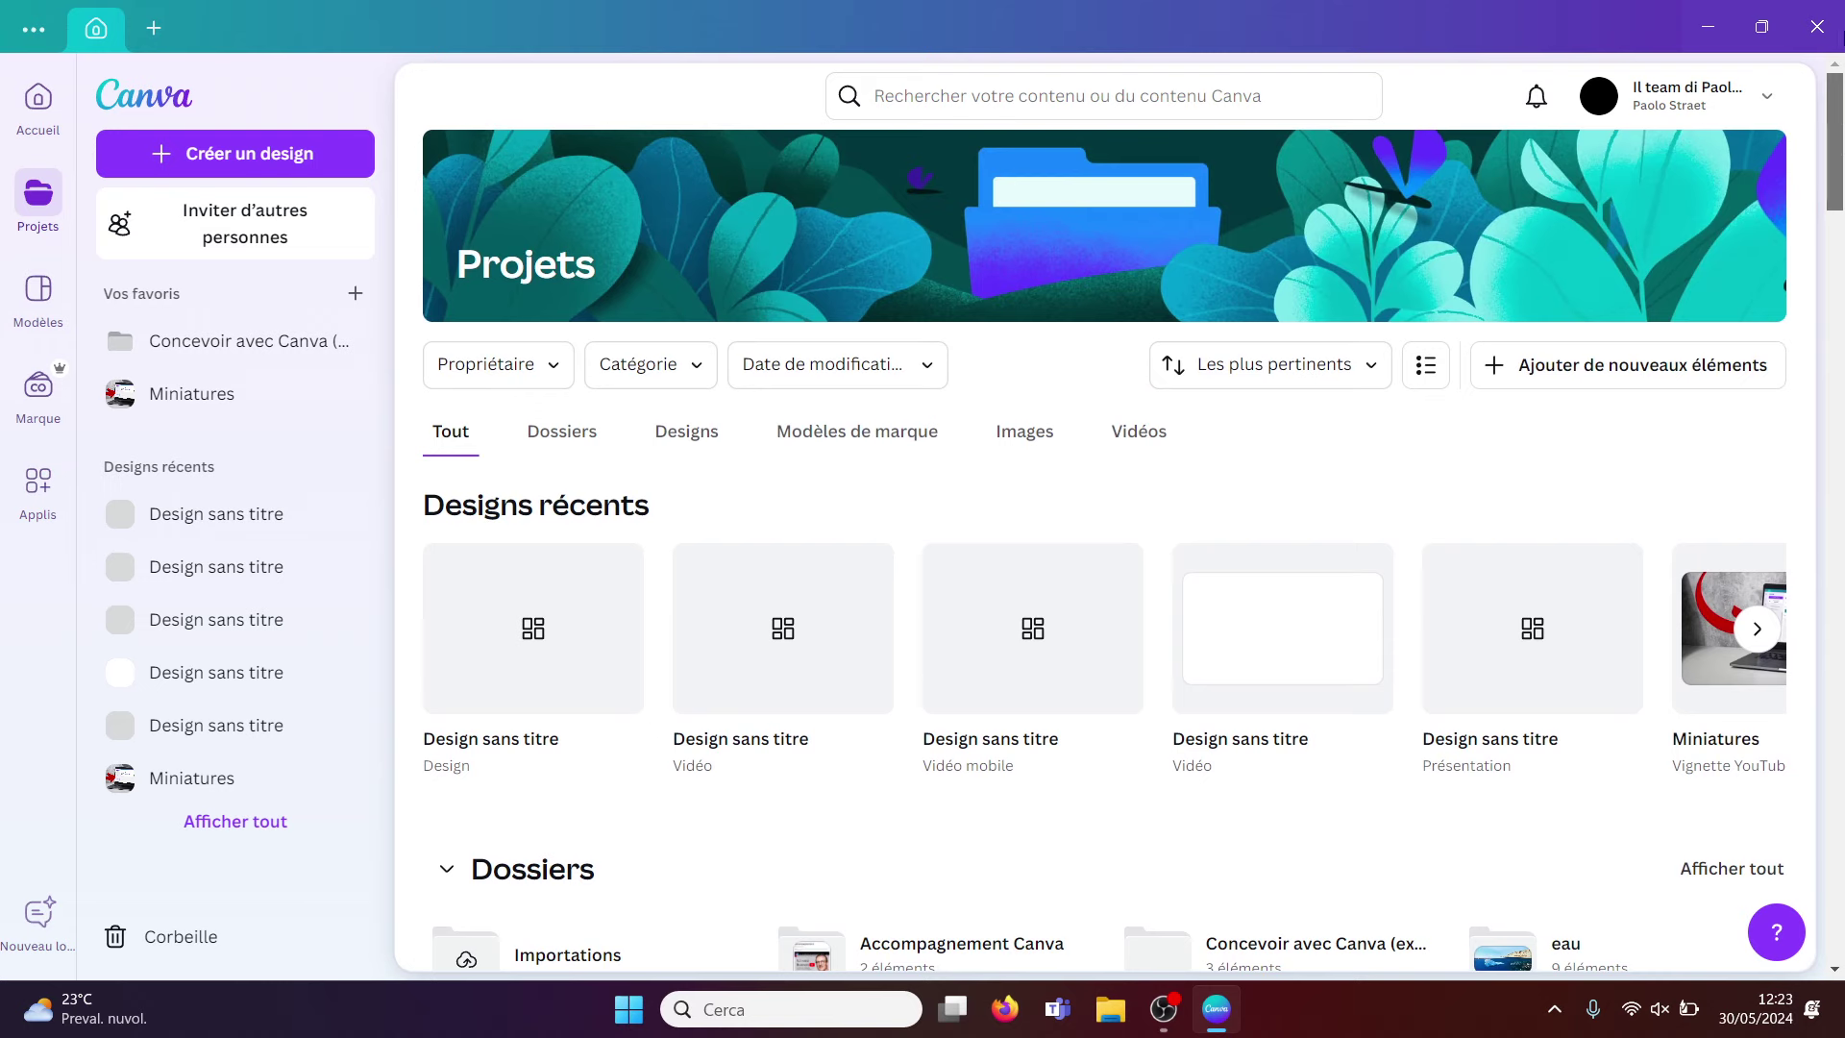
Open the Modèles page and browse its template categories and suggestions.
left_click(22, 310)
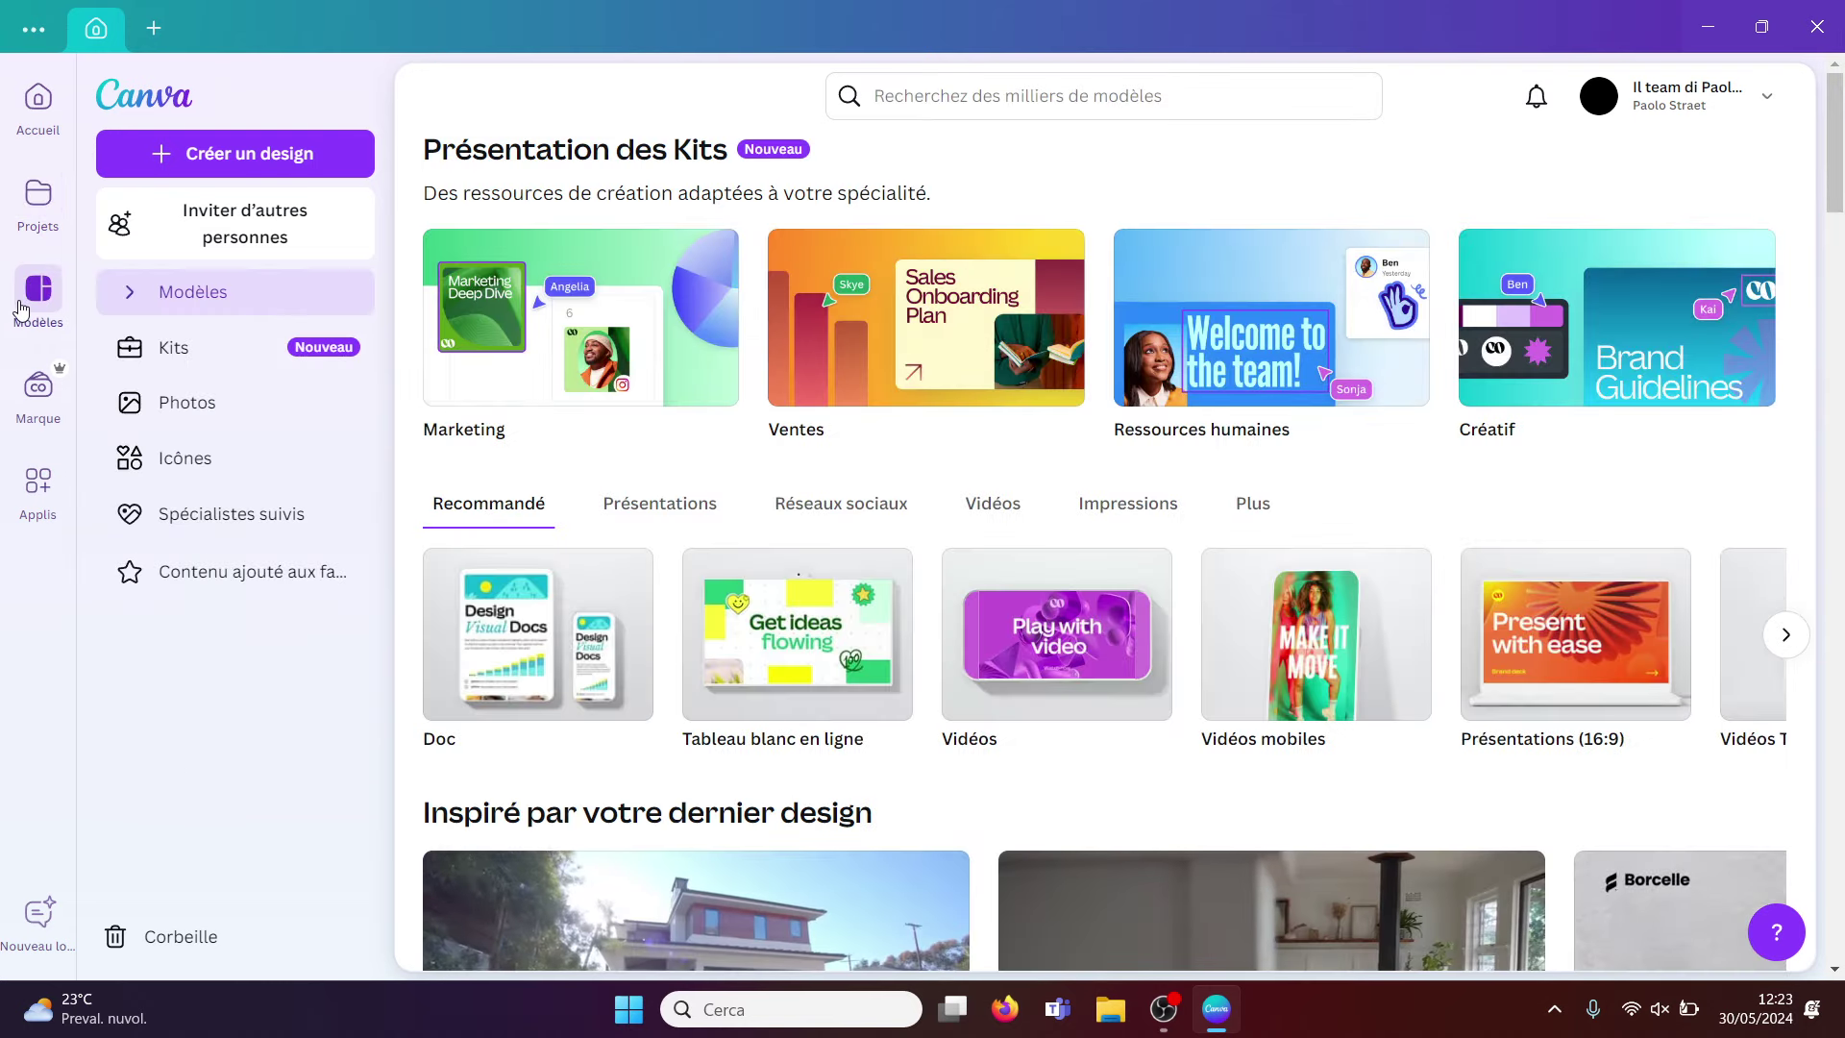
left_click_drag(1841, 190, 1840, 209)
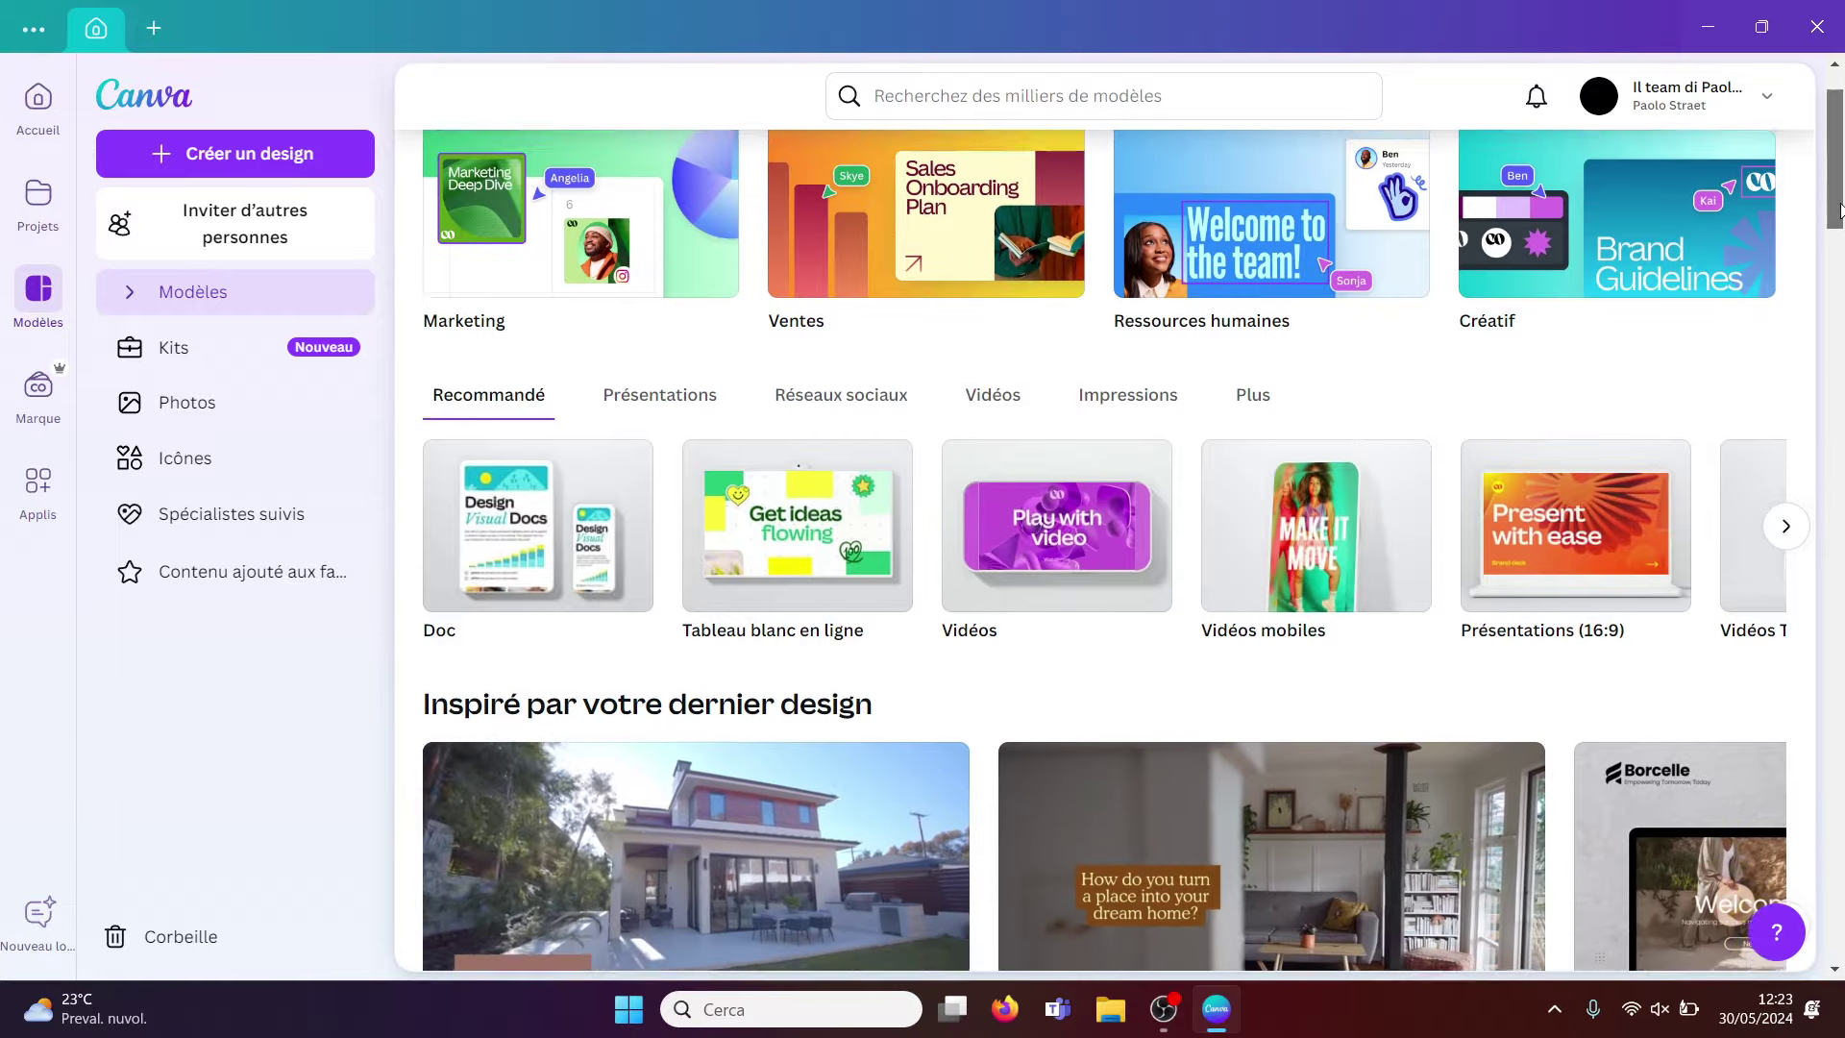
scroll(1841, 209, "down", 1)
scroll(1841, 161, "up", 1)
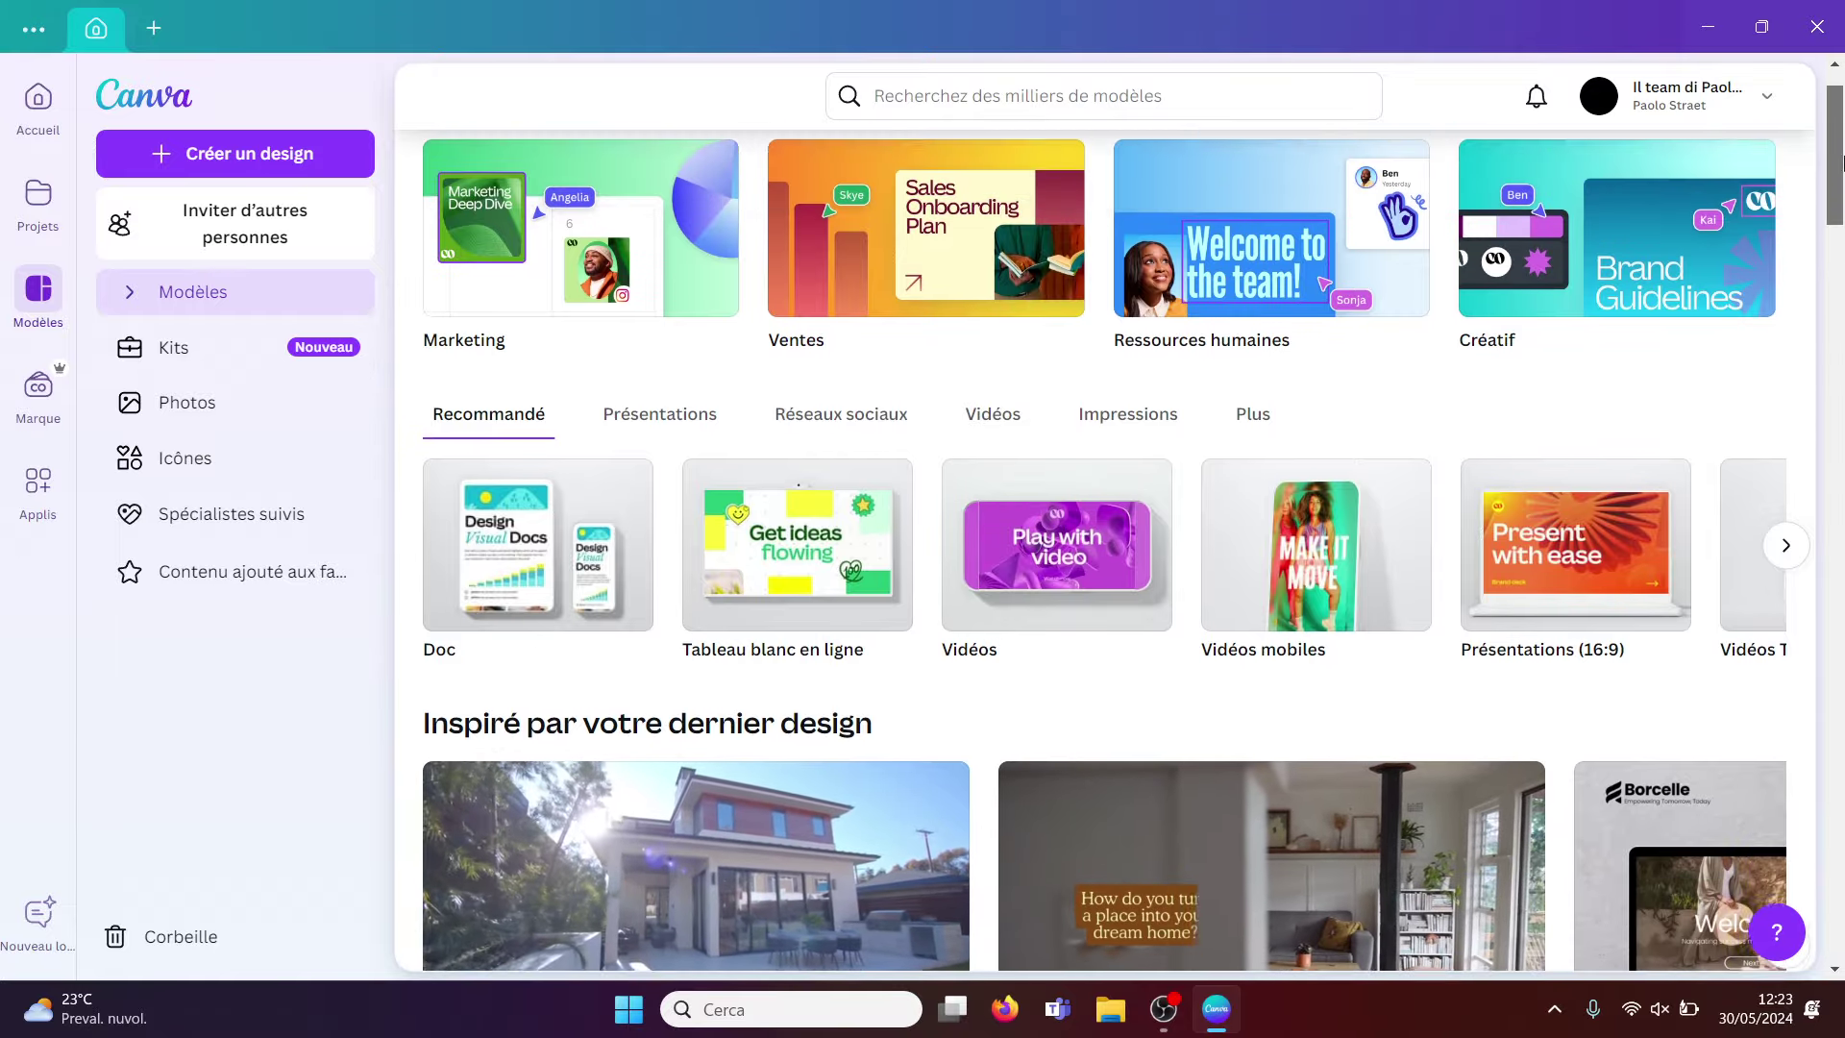
scroll(1840, 161, "down", 7)
scroll(1841, 161, "up", 7)
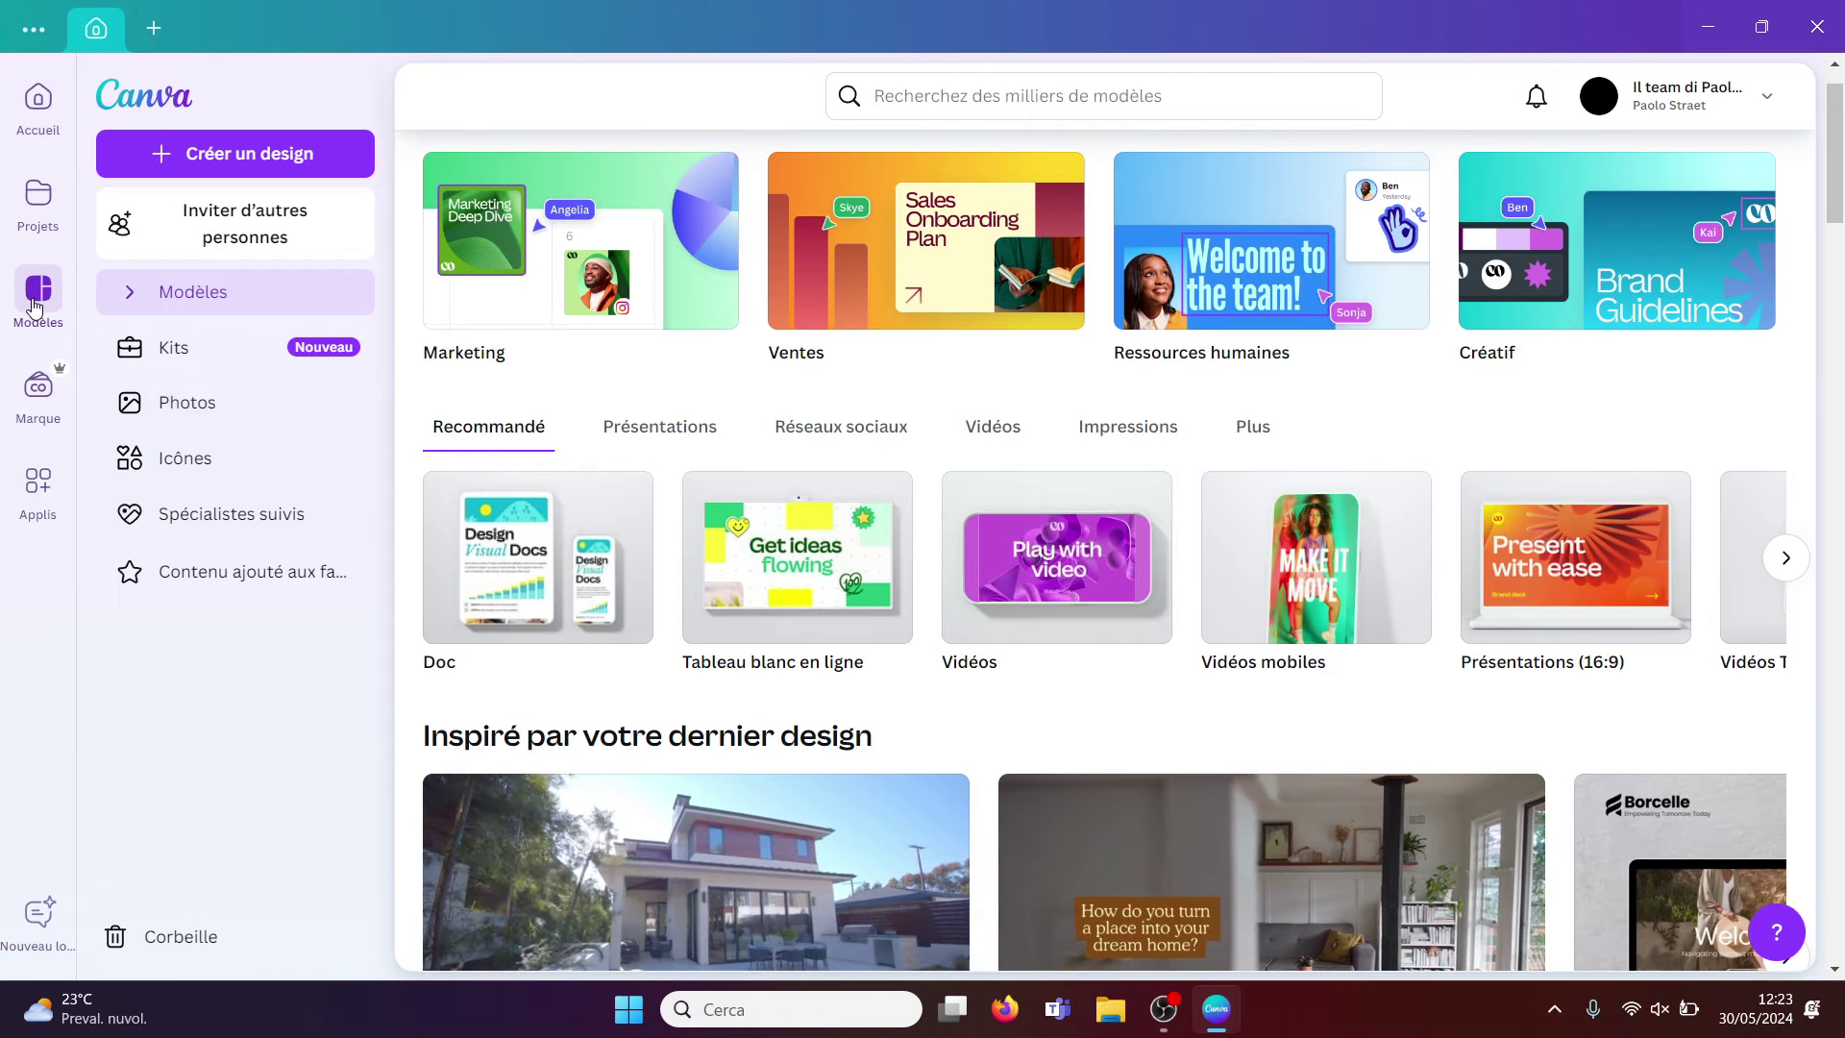
Browse the Kits page and look through the templates in the Ressources humaines kit.
left_click(200, 348)
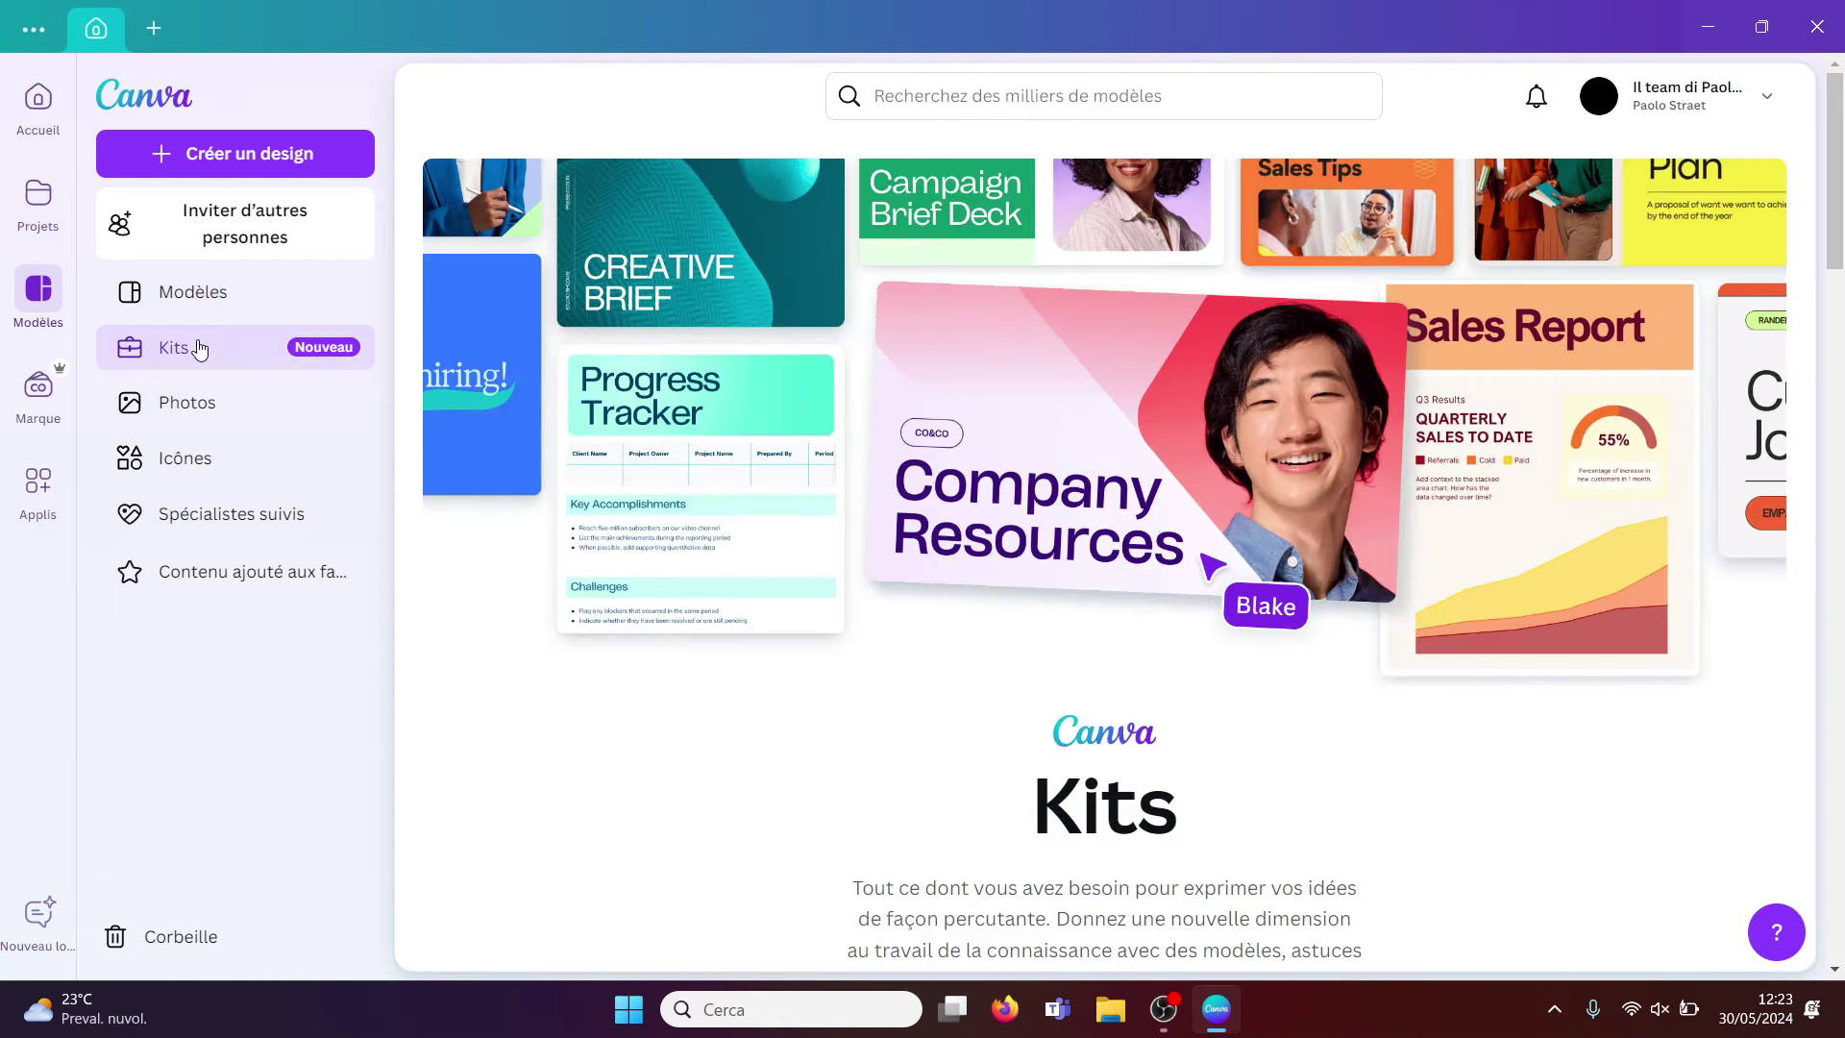
left_click_drag(1838, 204, 1841, 398)
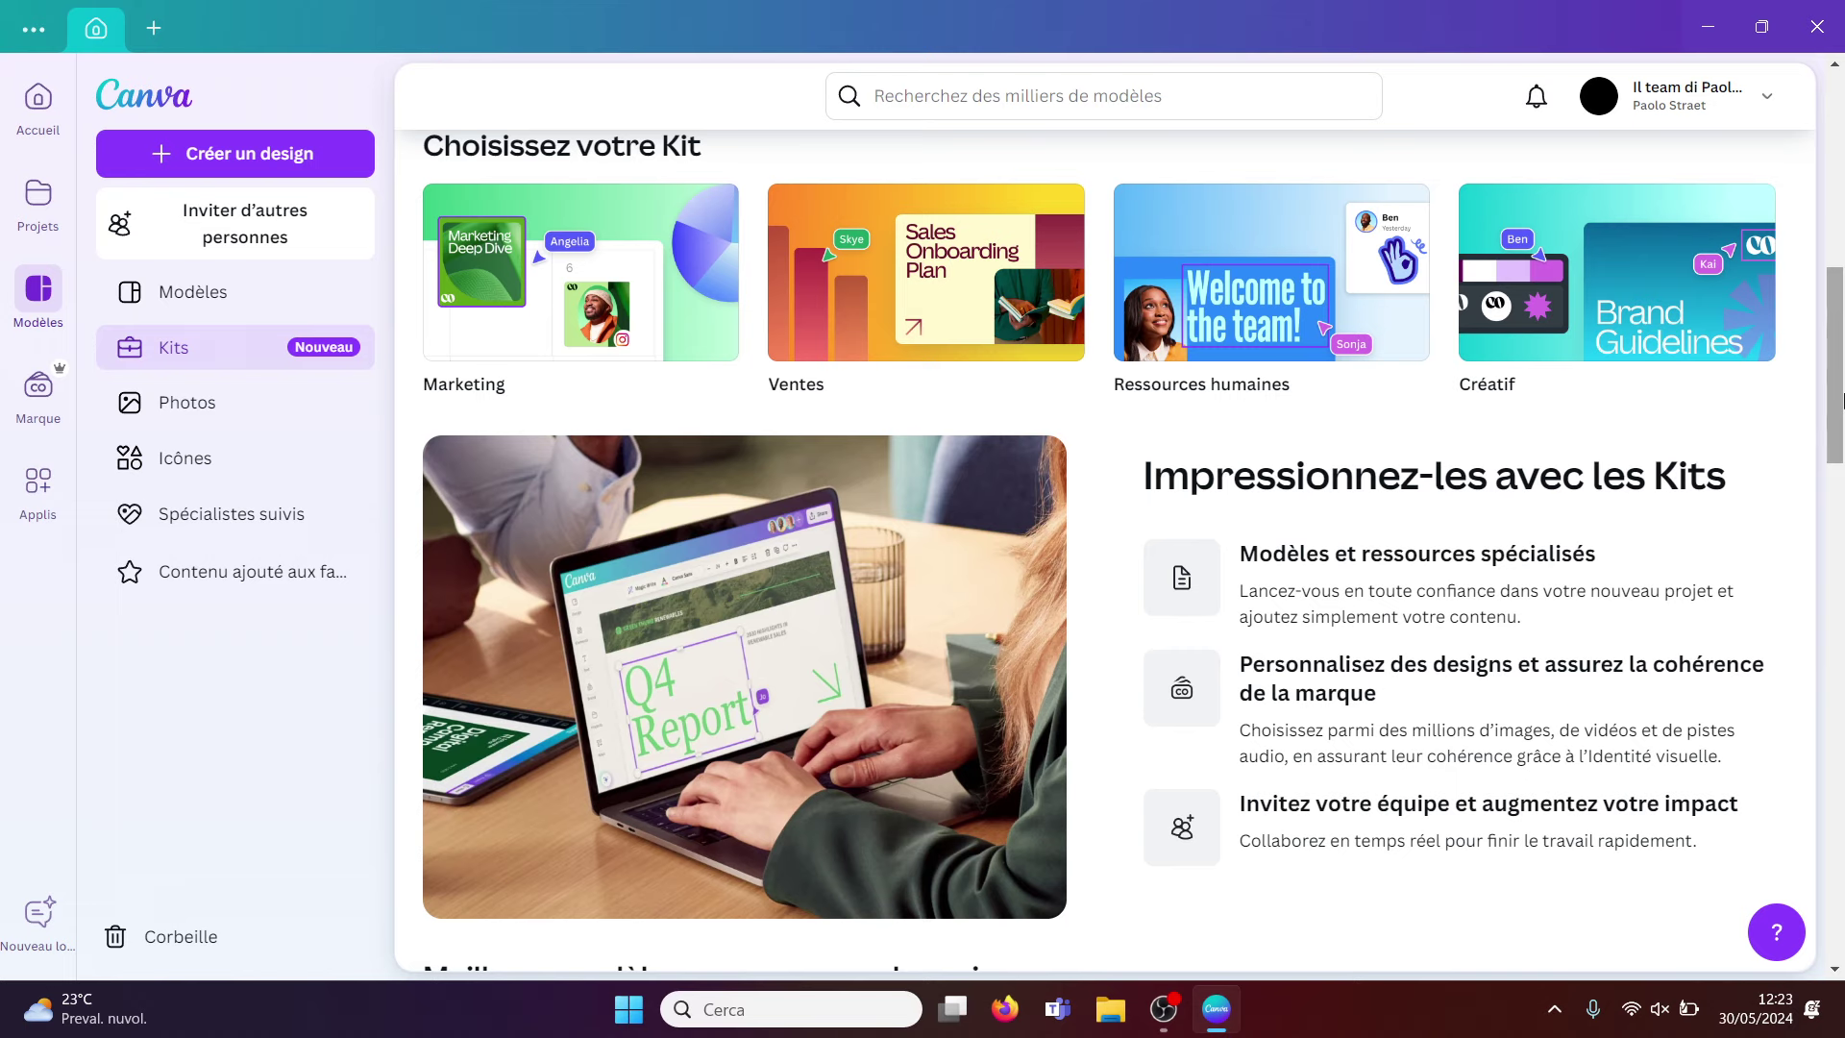
left_click(1258, 292)
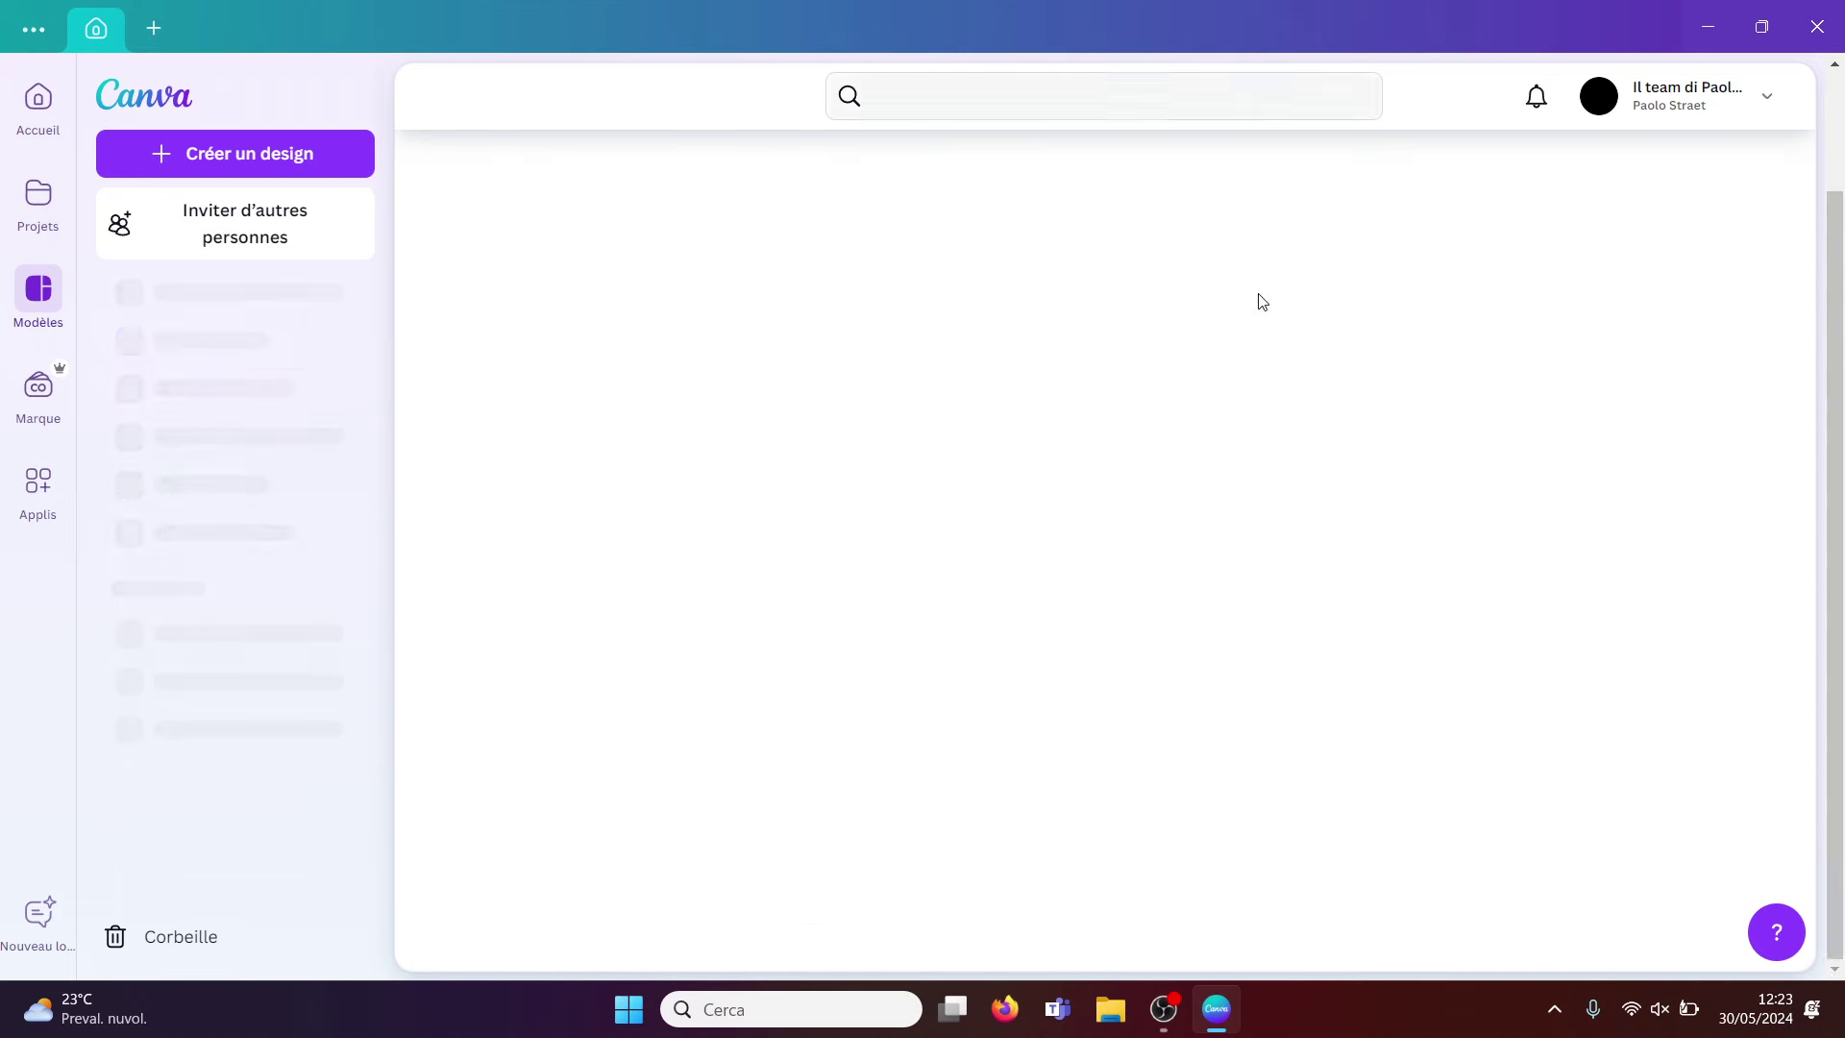
left_click_drag(1839, 212, 1840, 438)
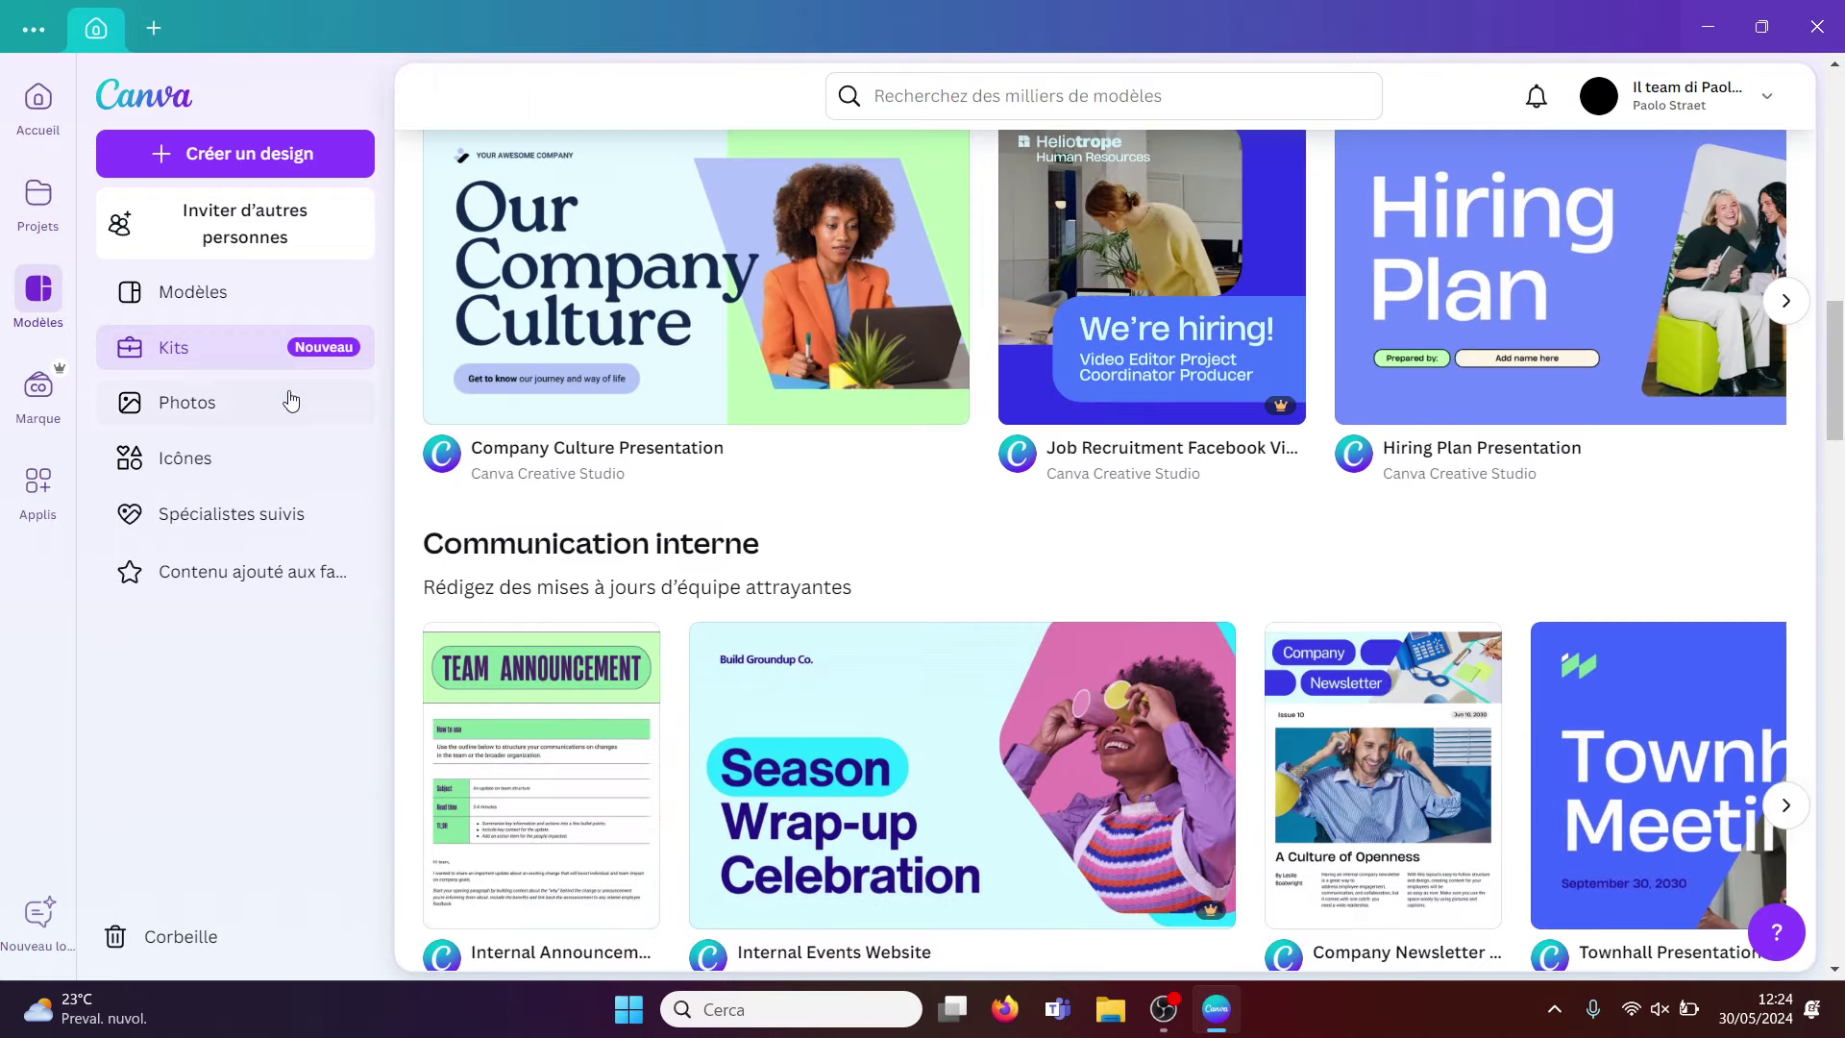
Browse the photo library and open the Icônes library.
left_click(219, 401)
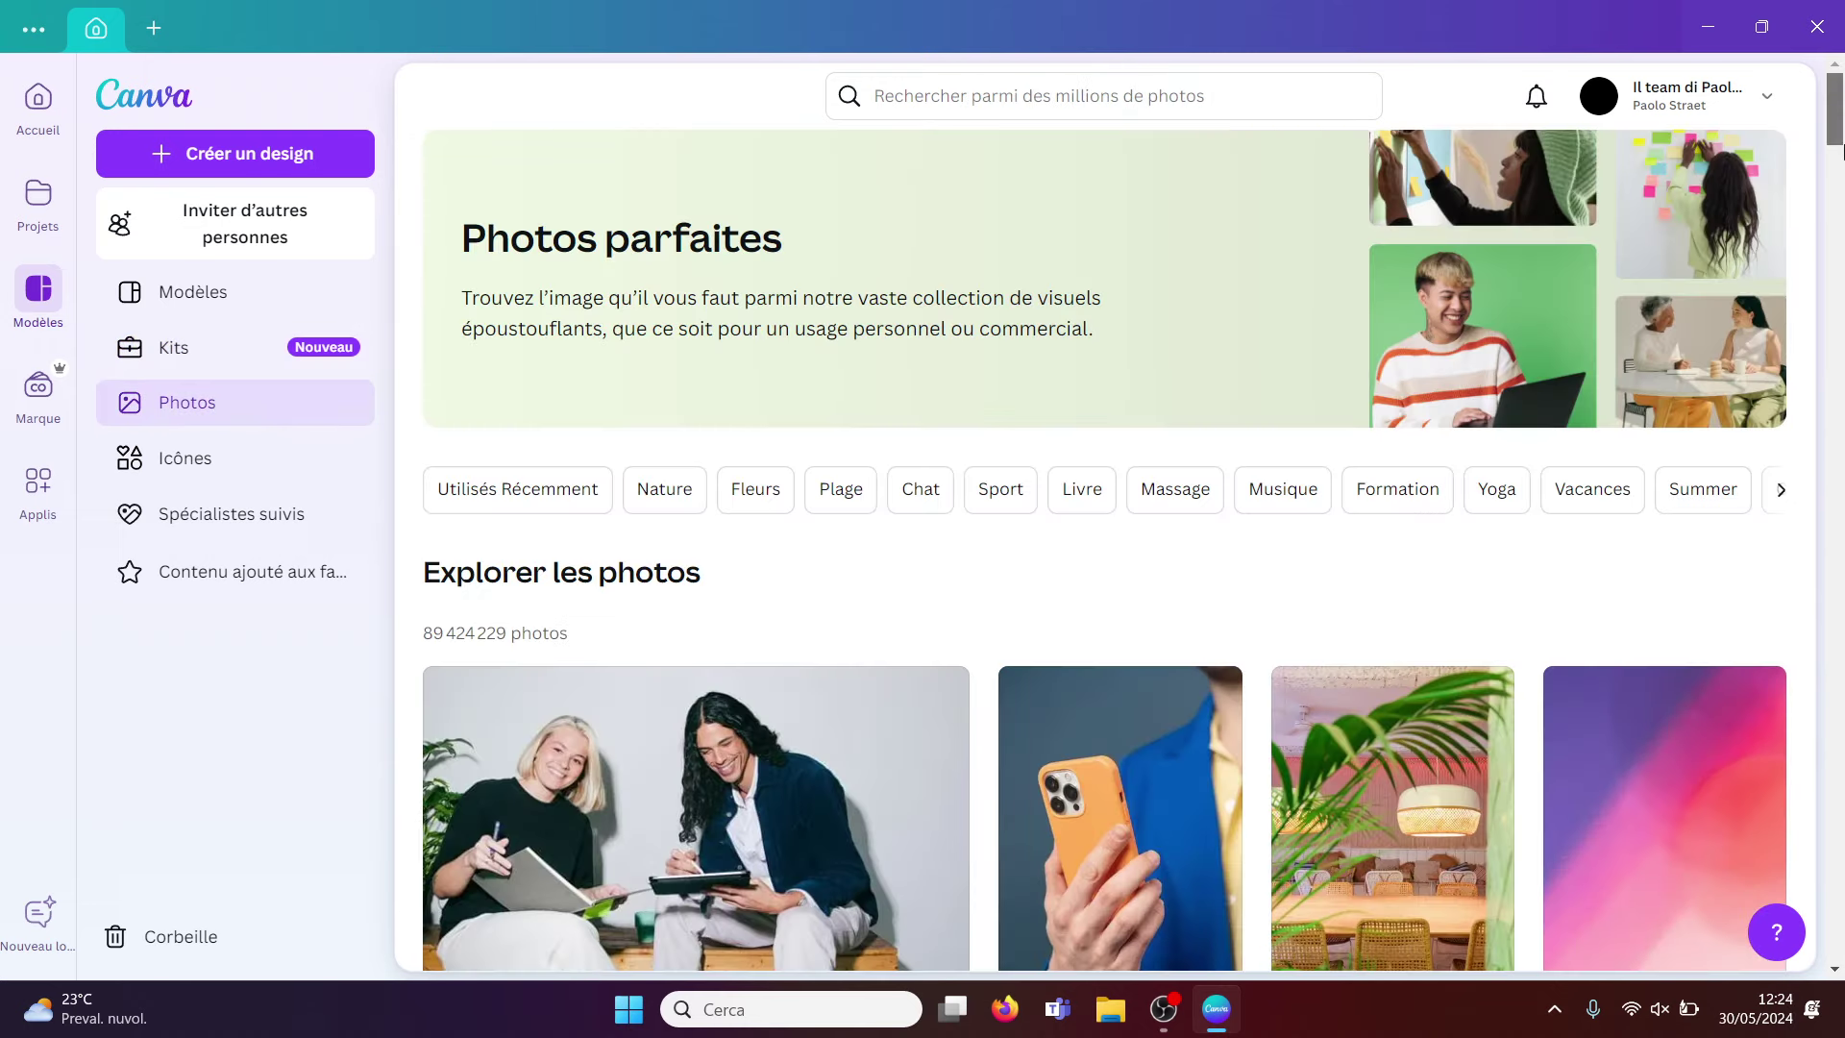
left_click_drag(1842, 154, 1839, 182)
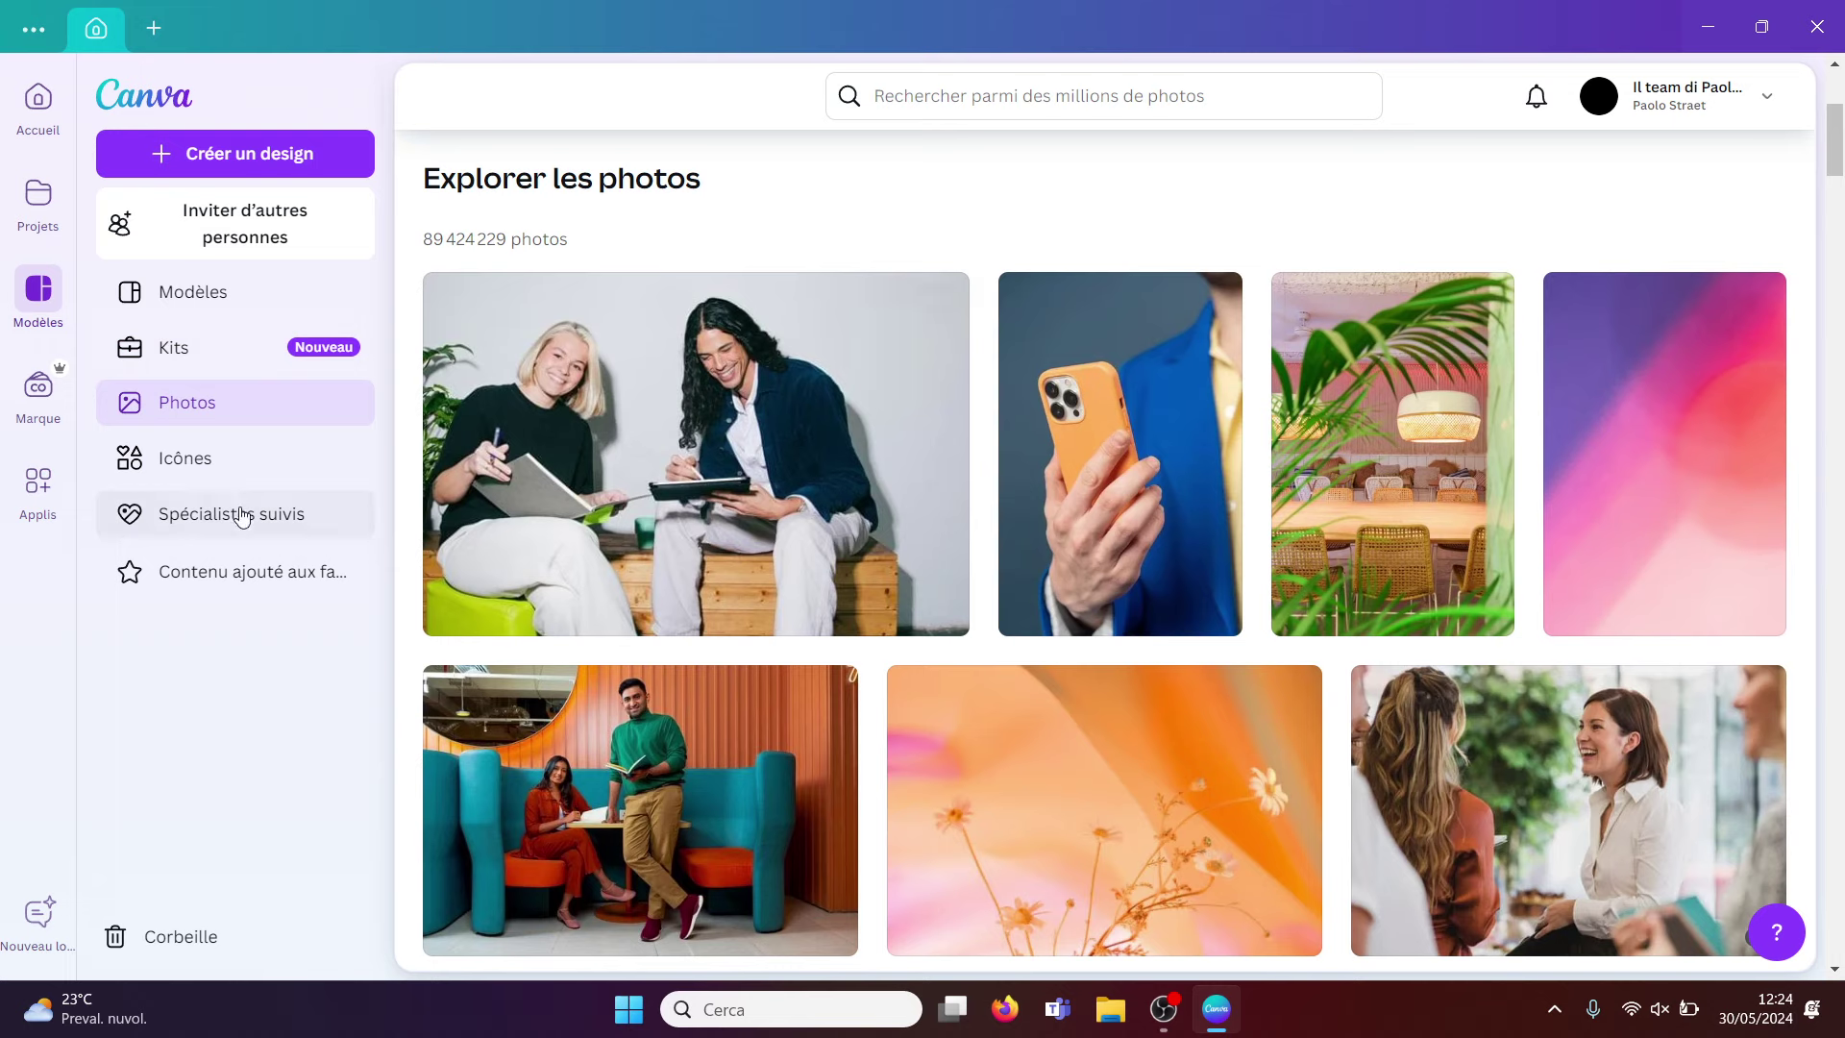
left_click(209, 480)
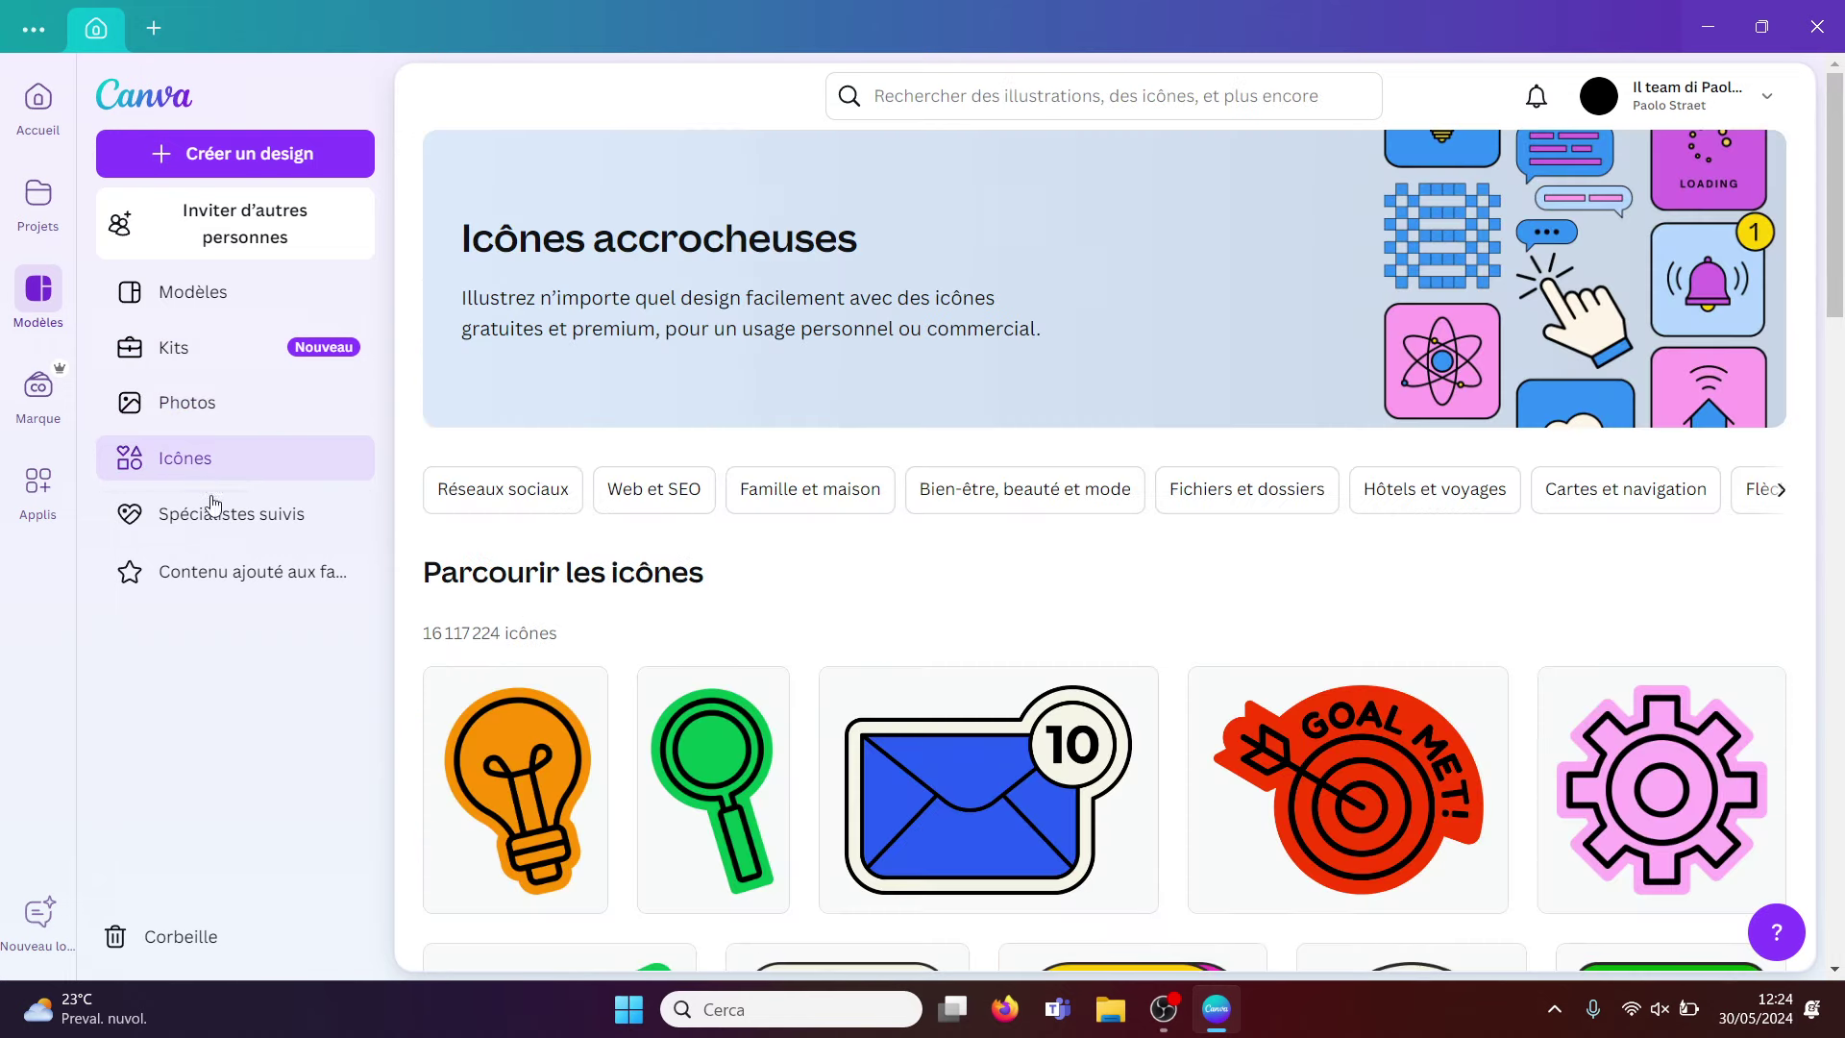
Browse the Spécialistes suivis page and view the first suggested creator's content and À propos information.
left_click(211, 522)
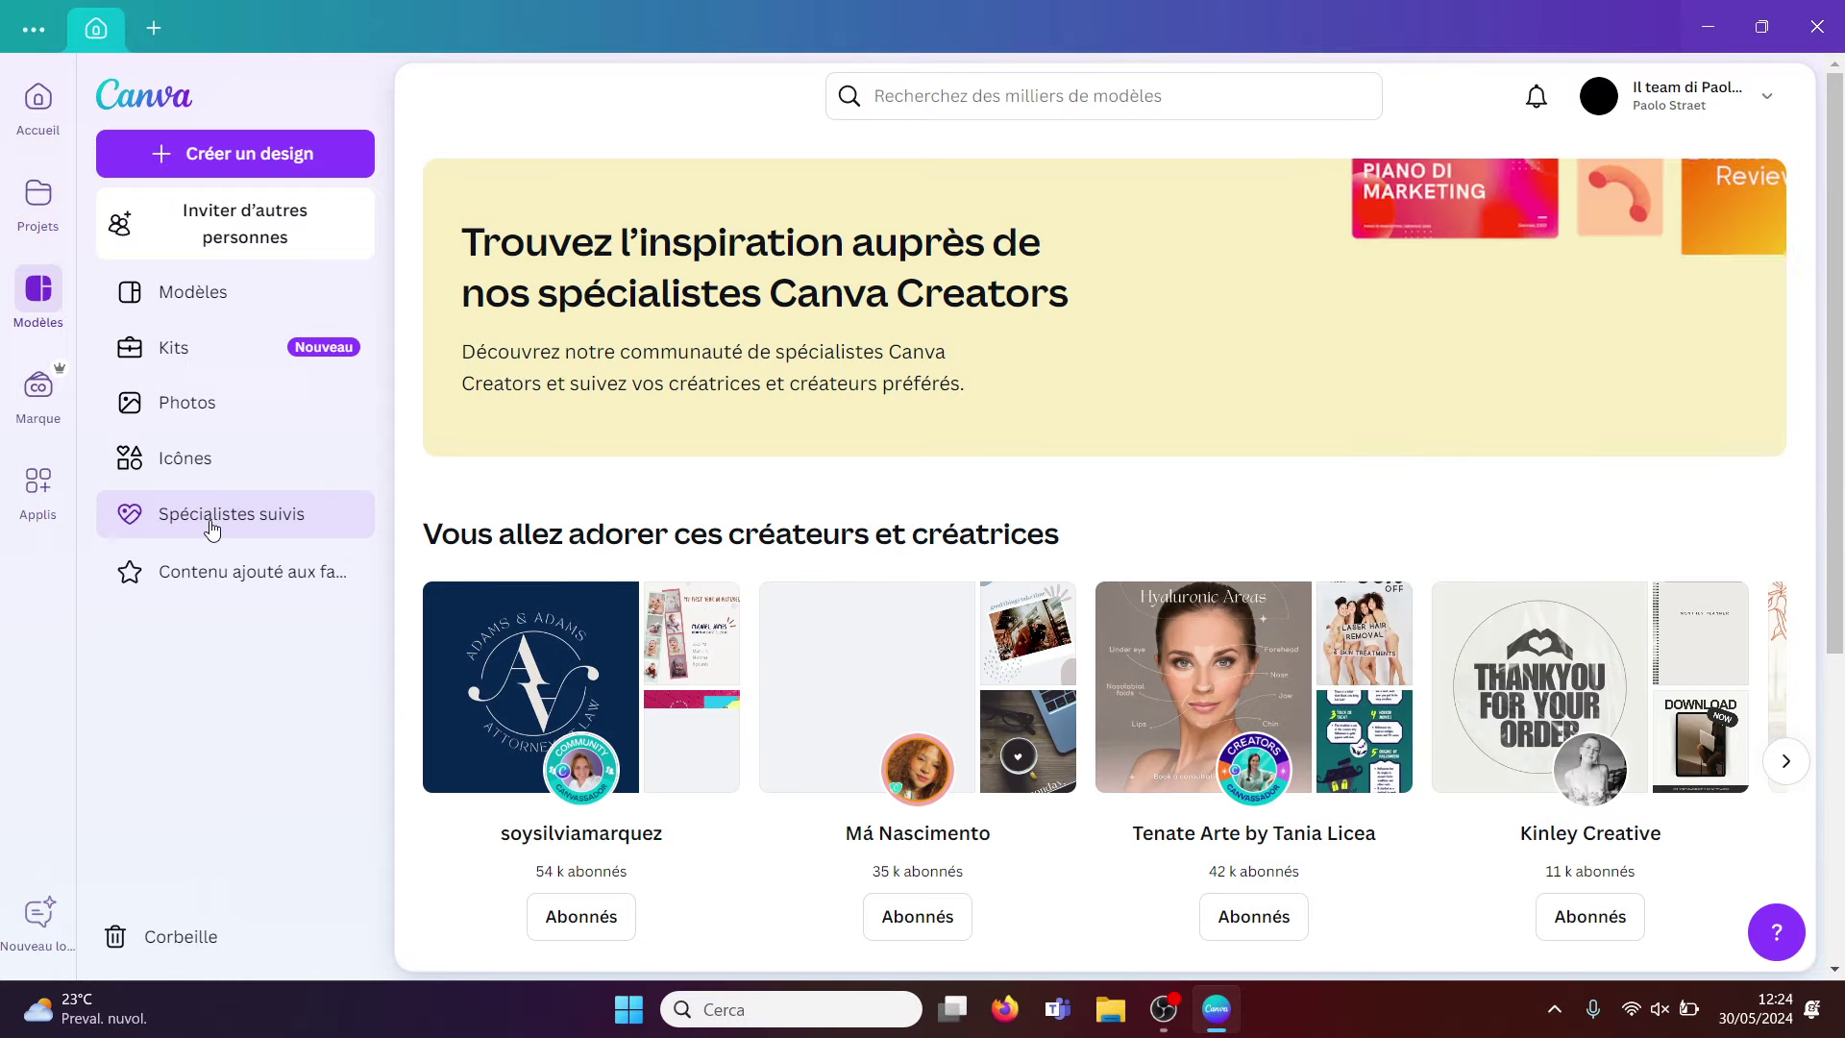
scroll(1842, 261, "down", 3)
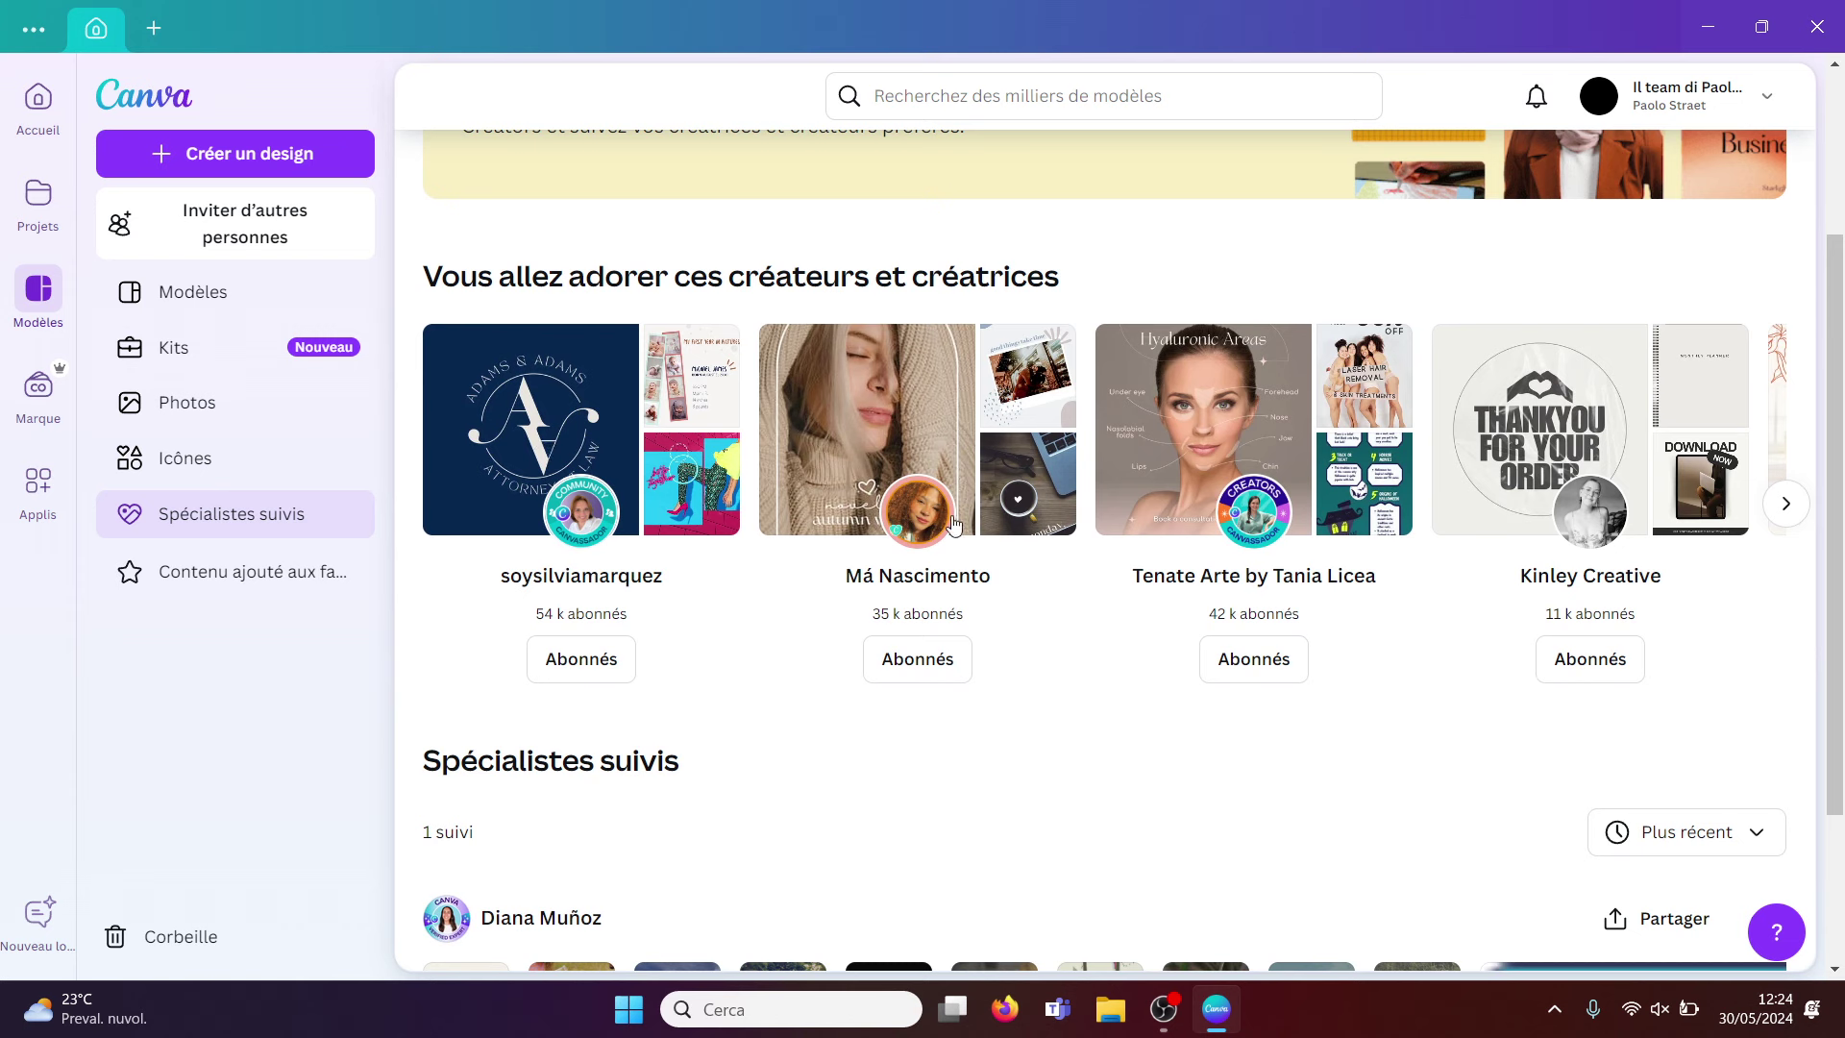
left_click(543, 435)
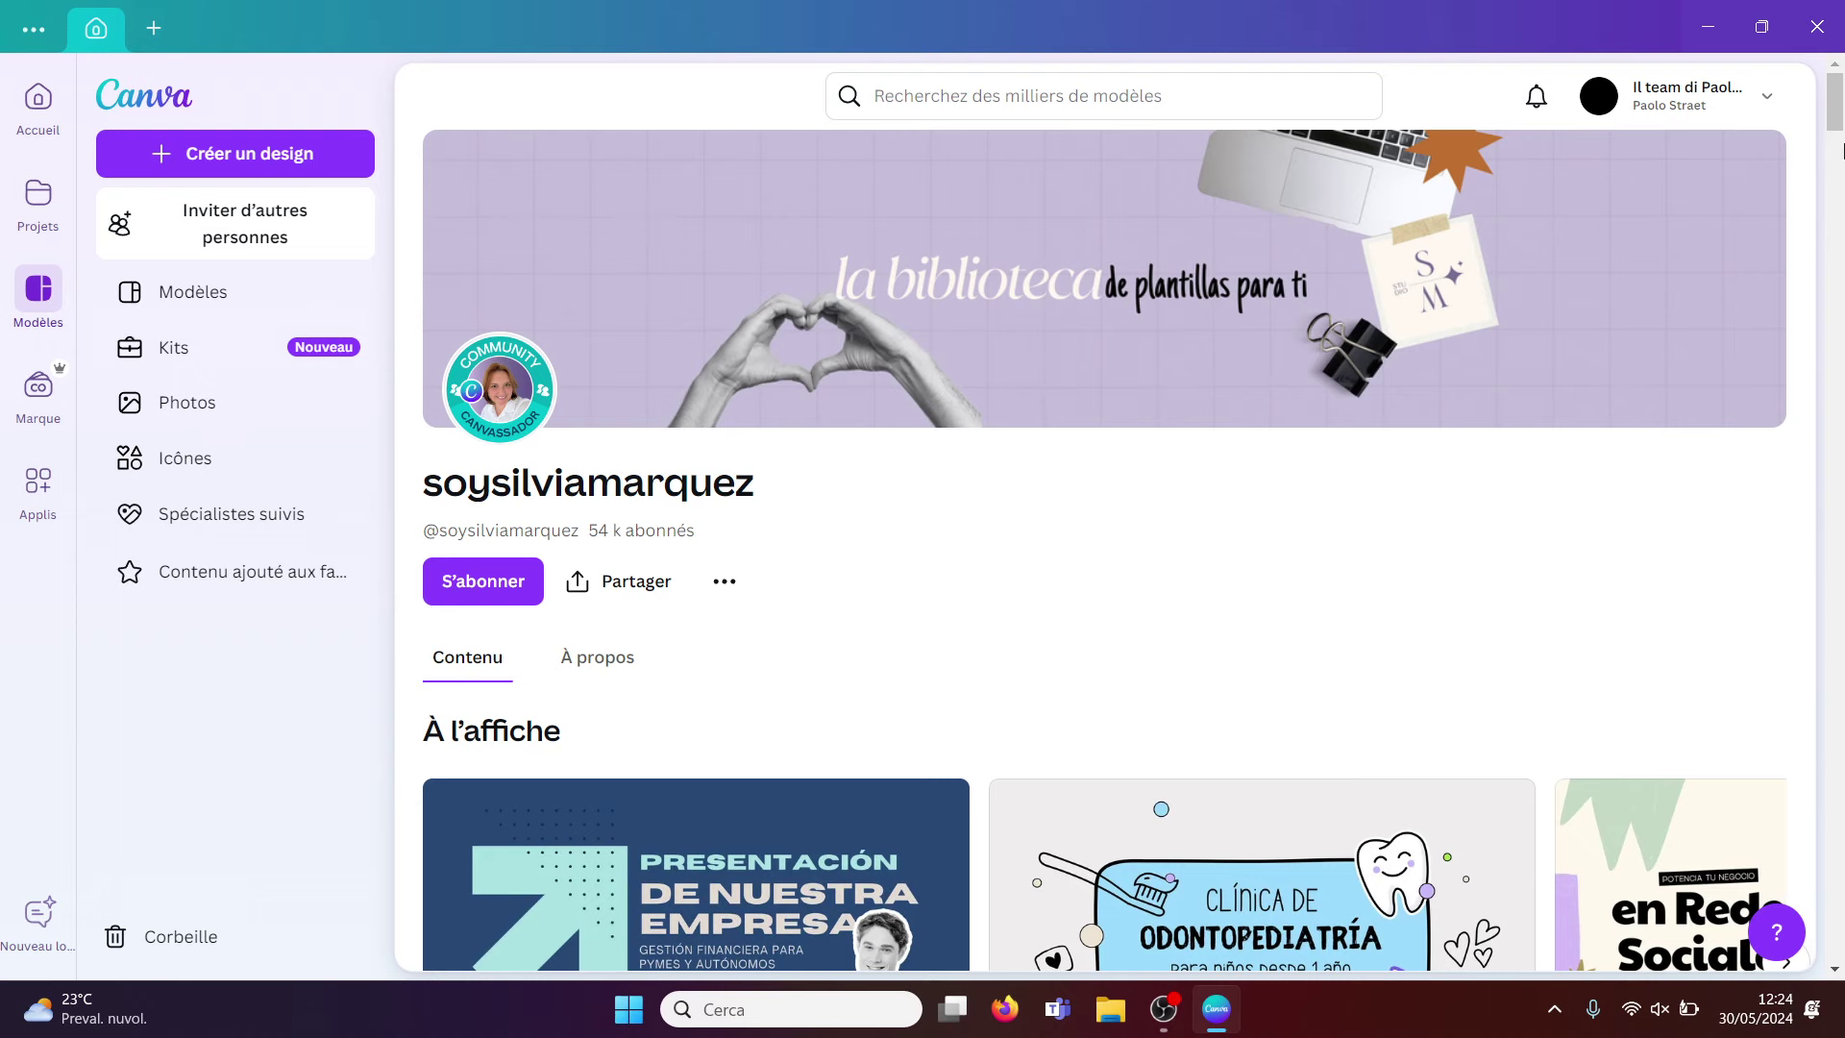
scroll(1842, 151, "down", 5)
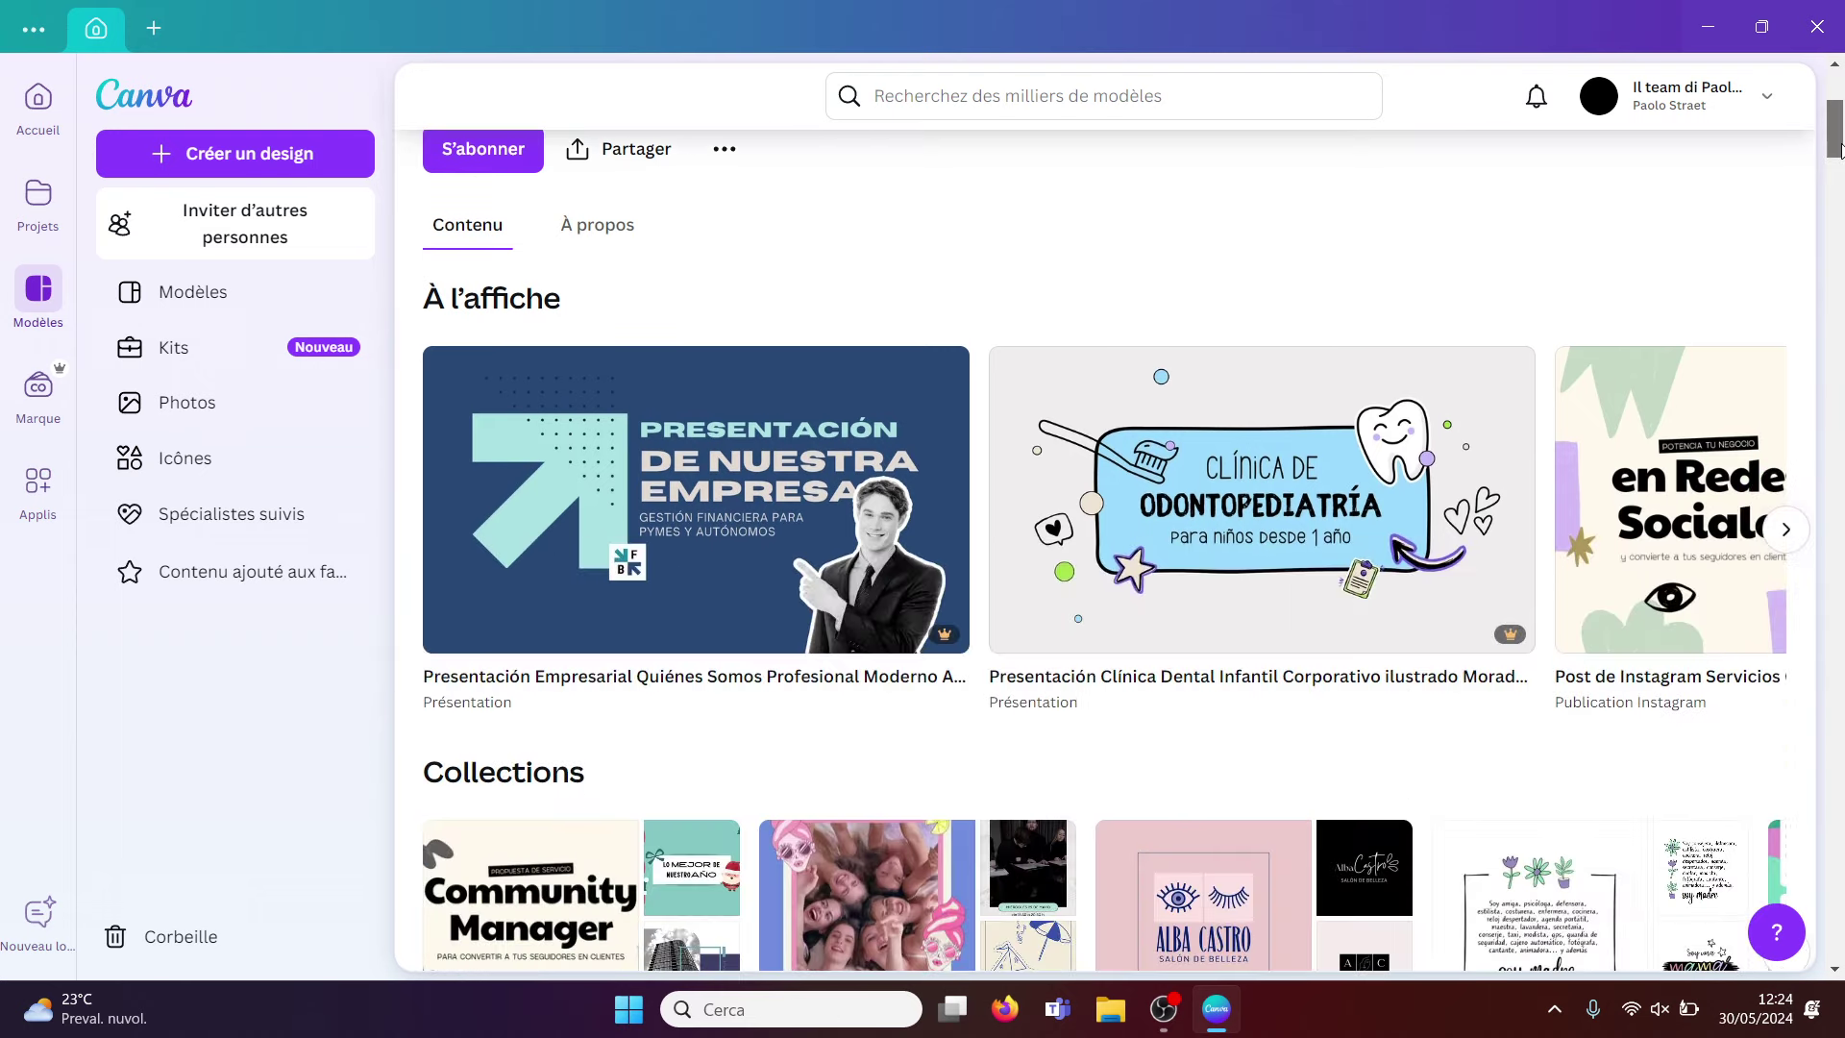
mouse_move(1842, 151)
left_mouse_down()
mouse_move(1840, 277)
mouse_move(1837, 129)
left_mouse_up()
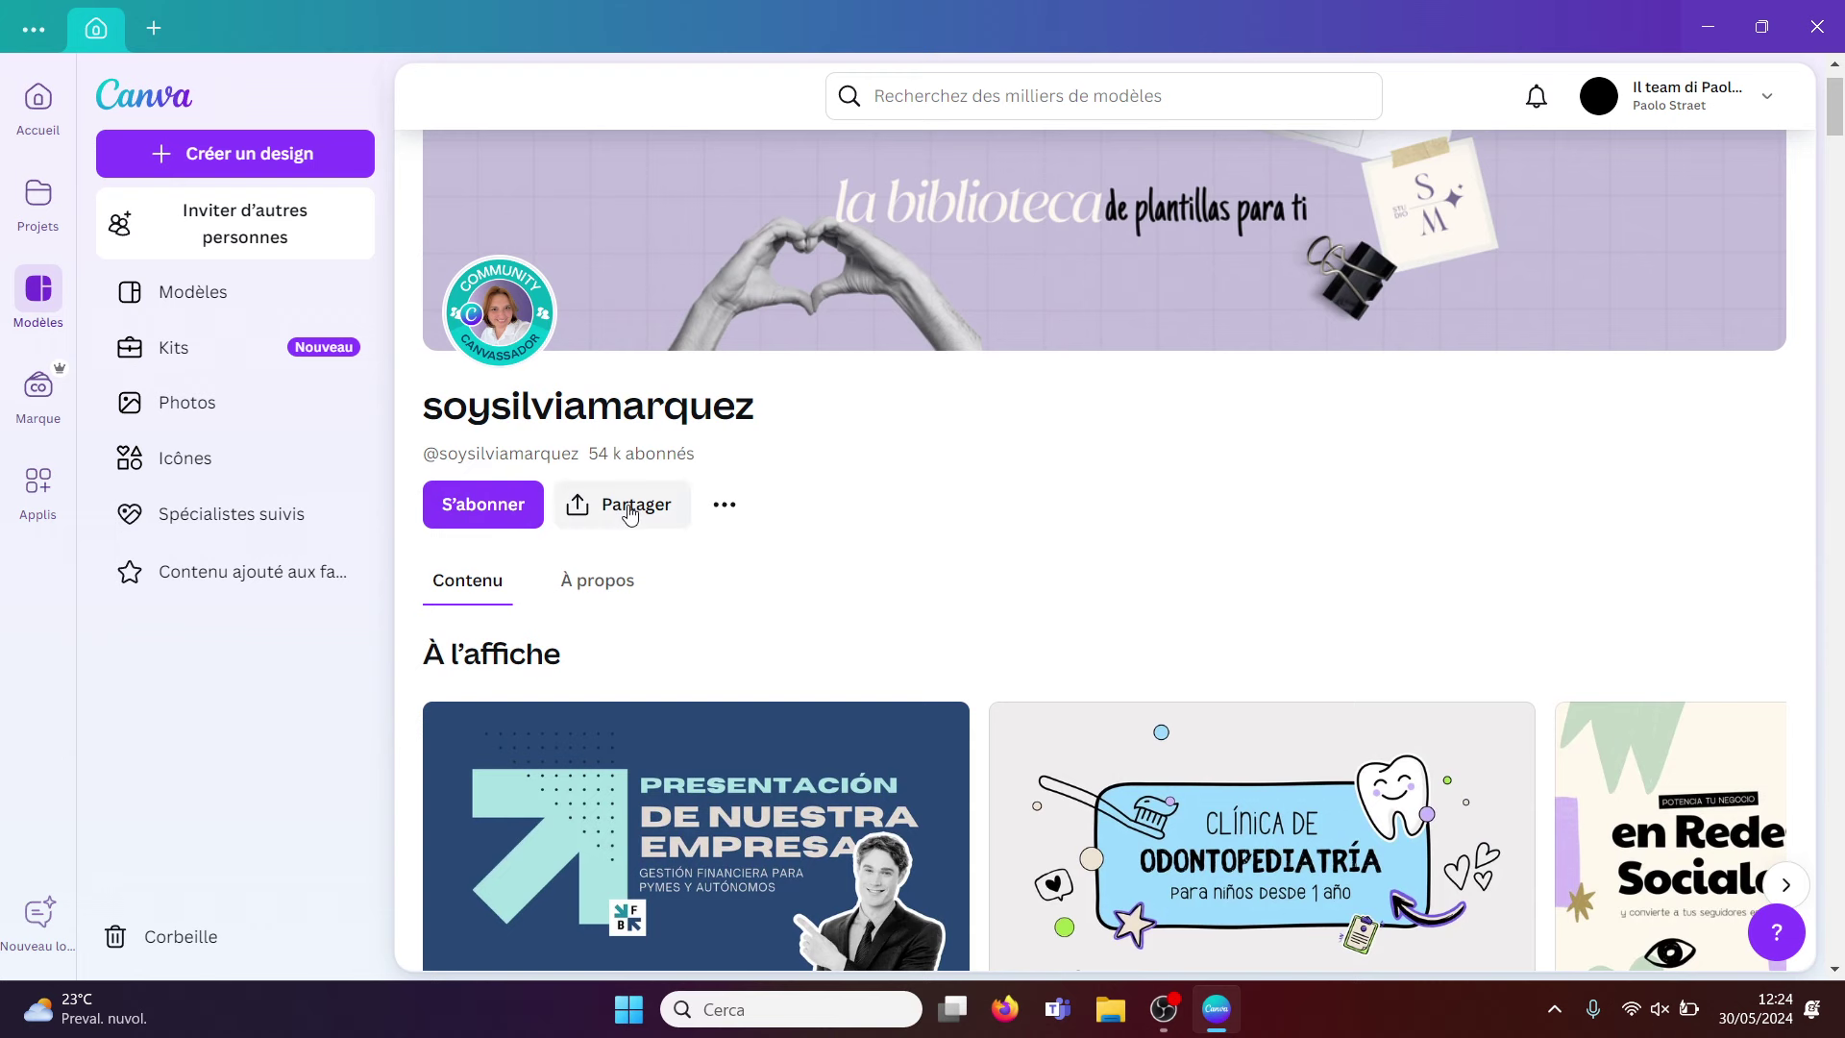
left_click(598, 580)
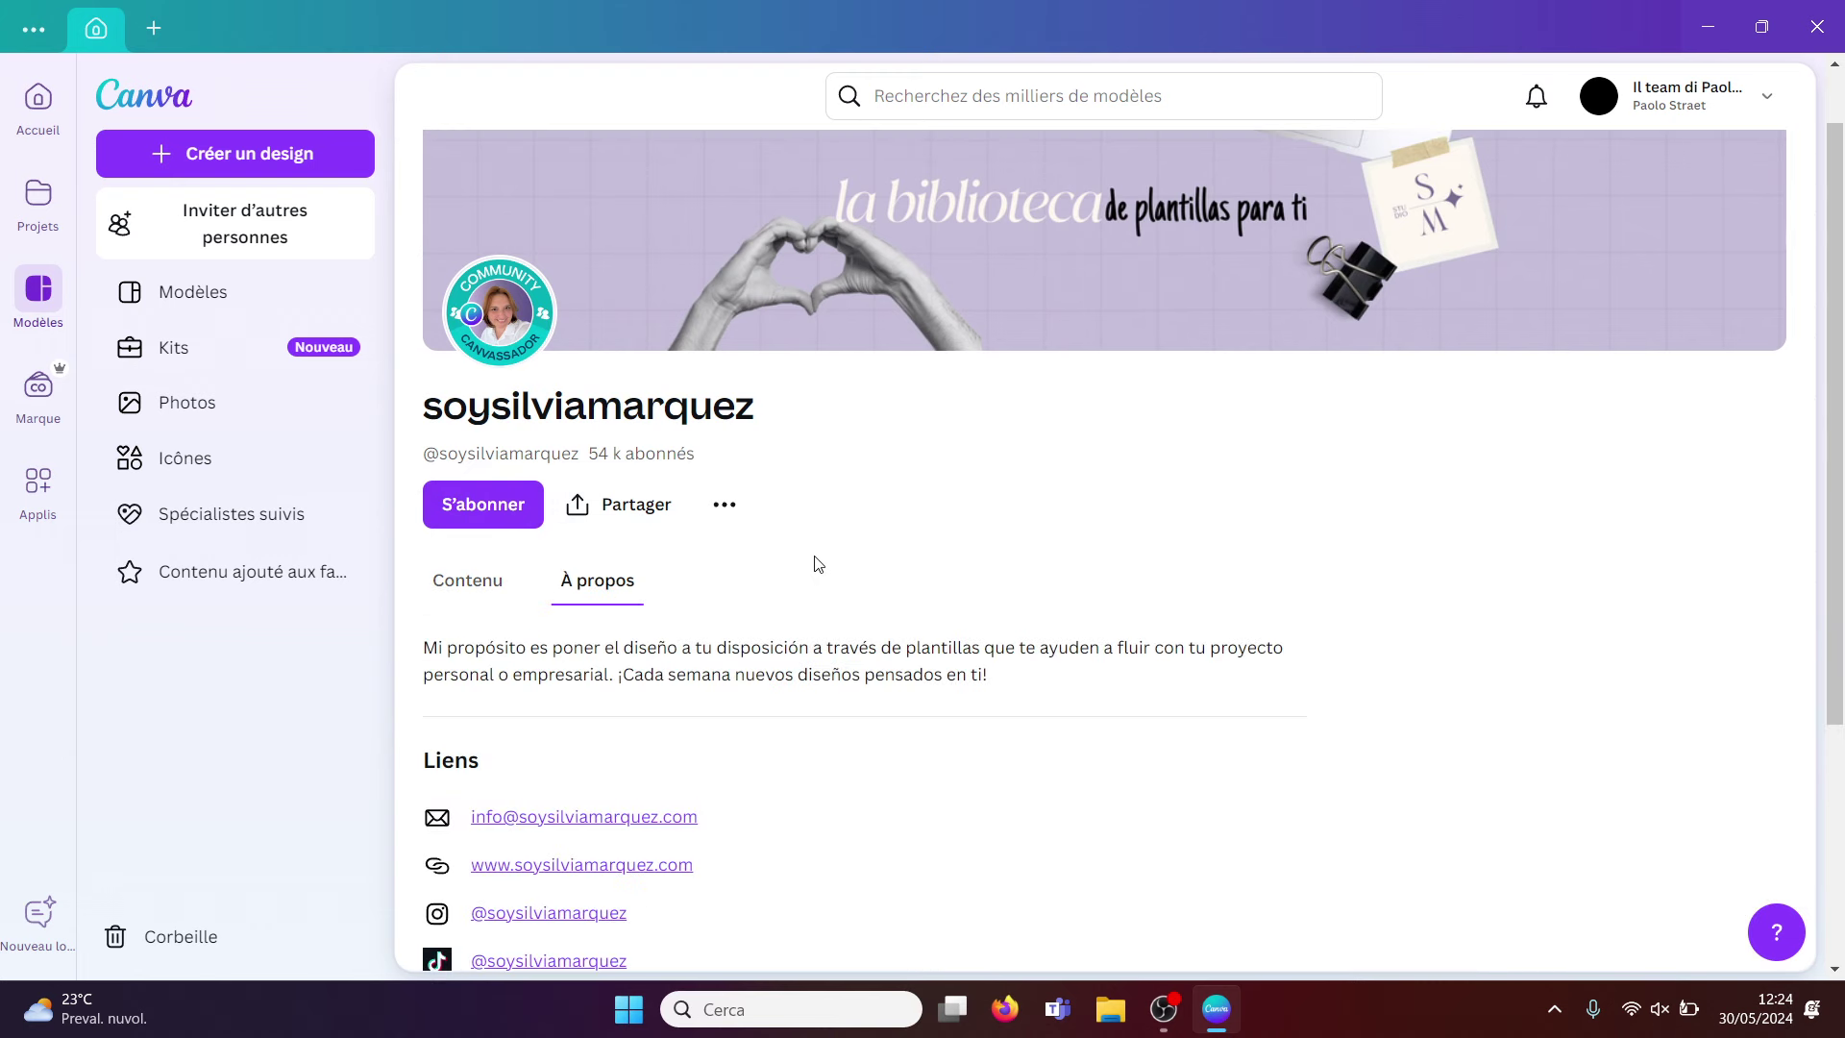
left_click_drag(1837, 307, 1841, 213)
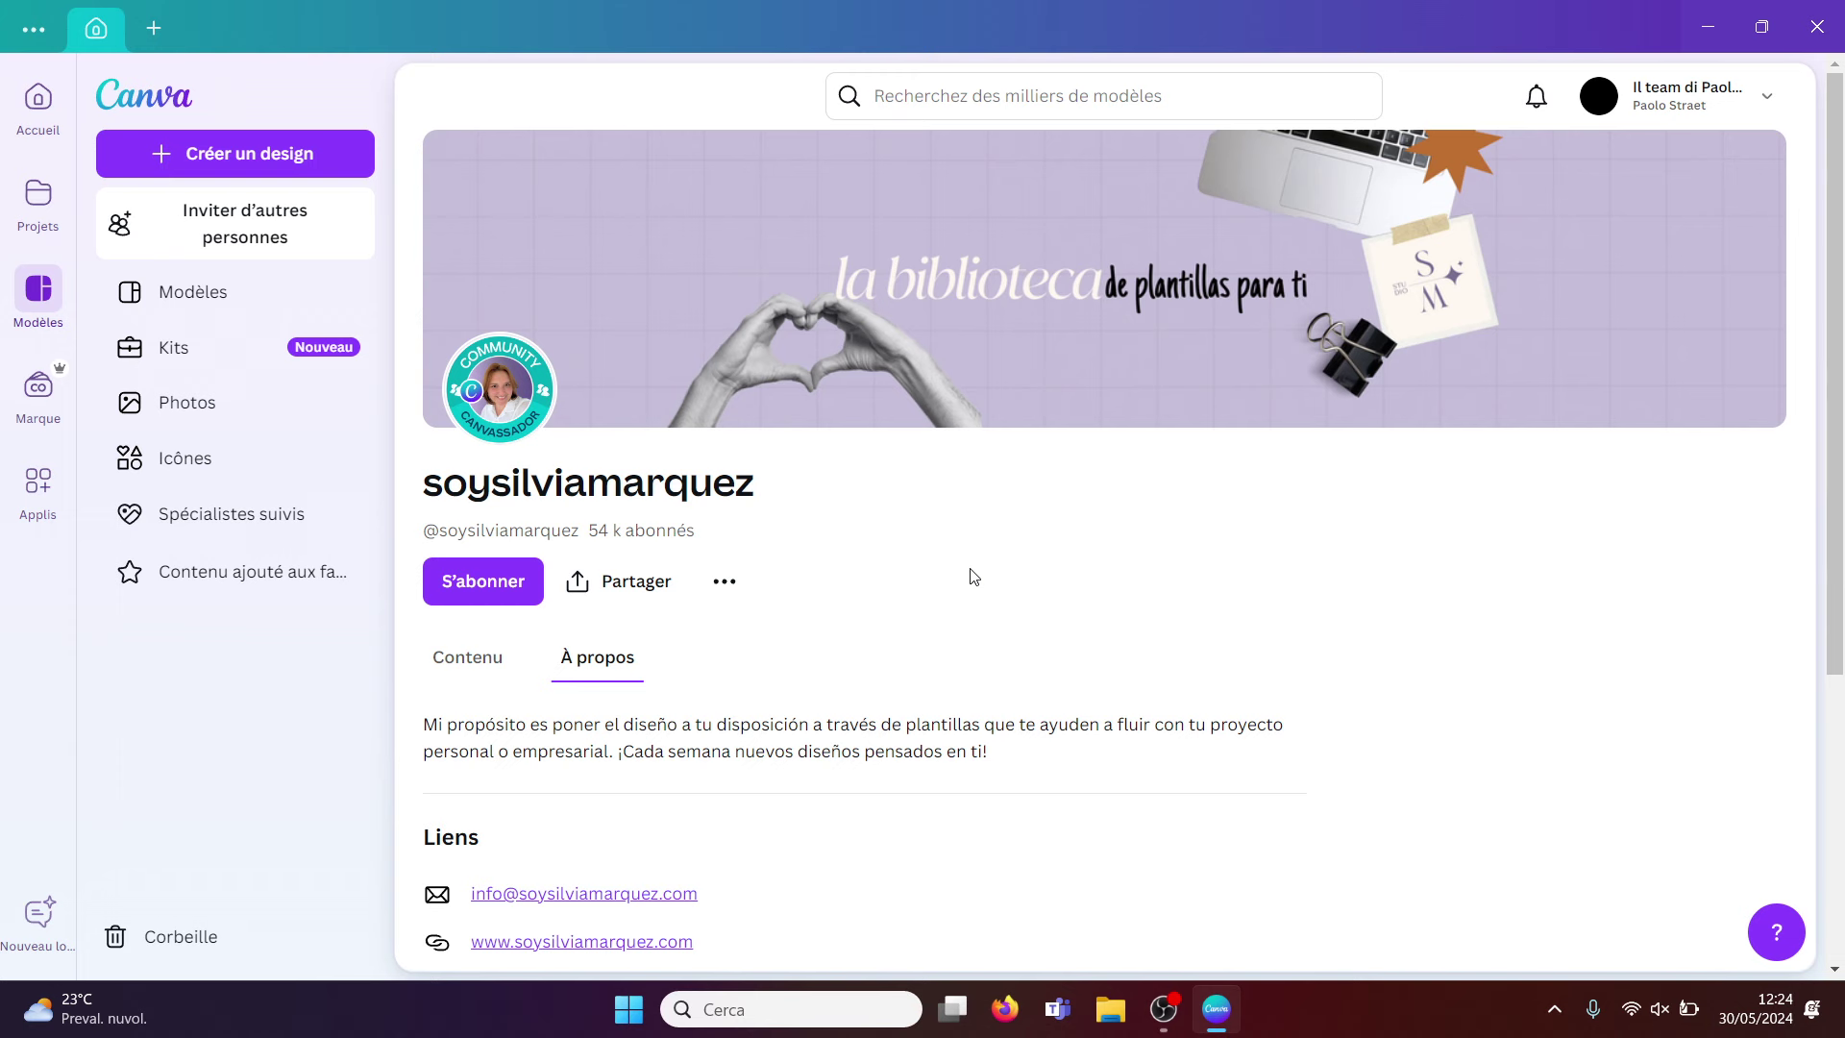
View the content added to favourites and revisit the Accueil, Projets and Modèles pages.
left_click(199, 580)
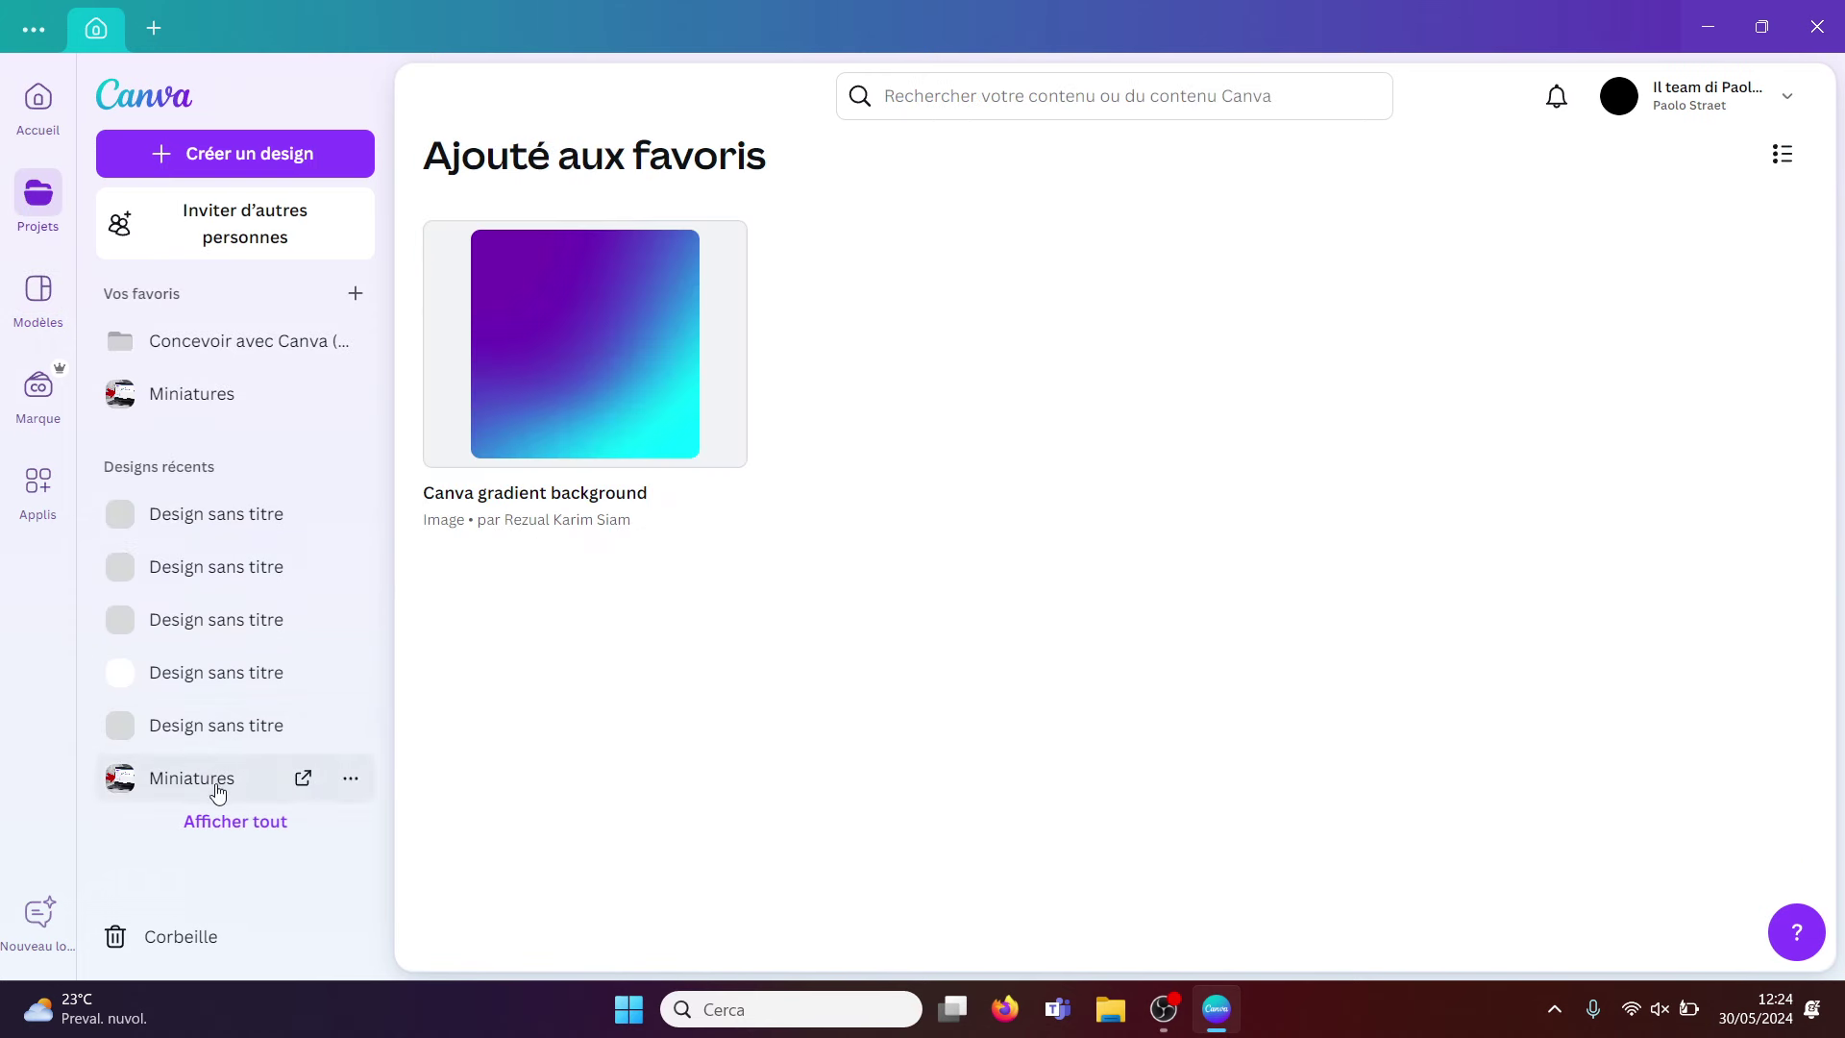
left_click(39, 135)
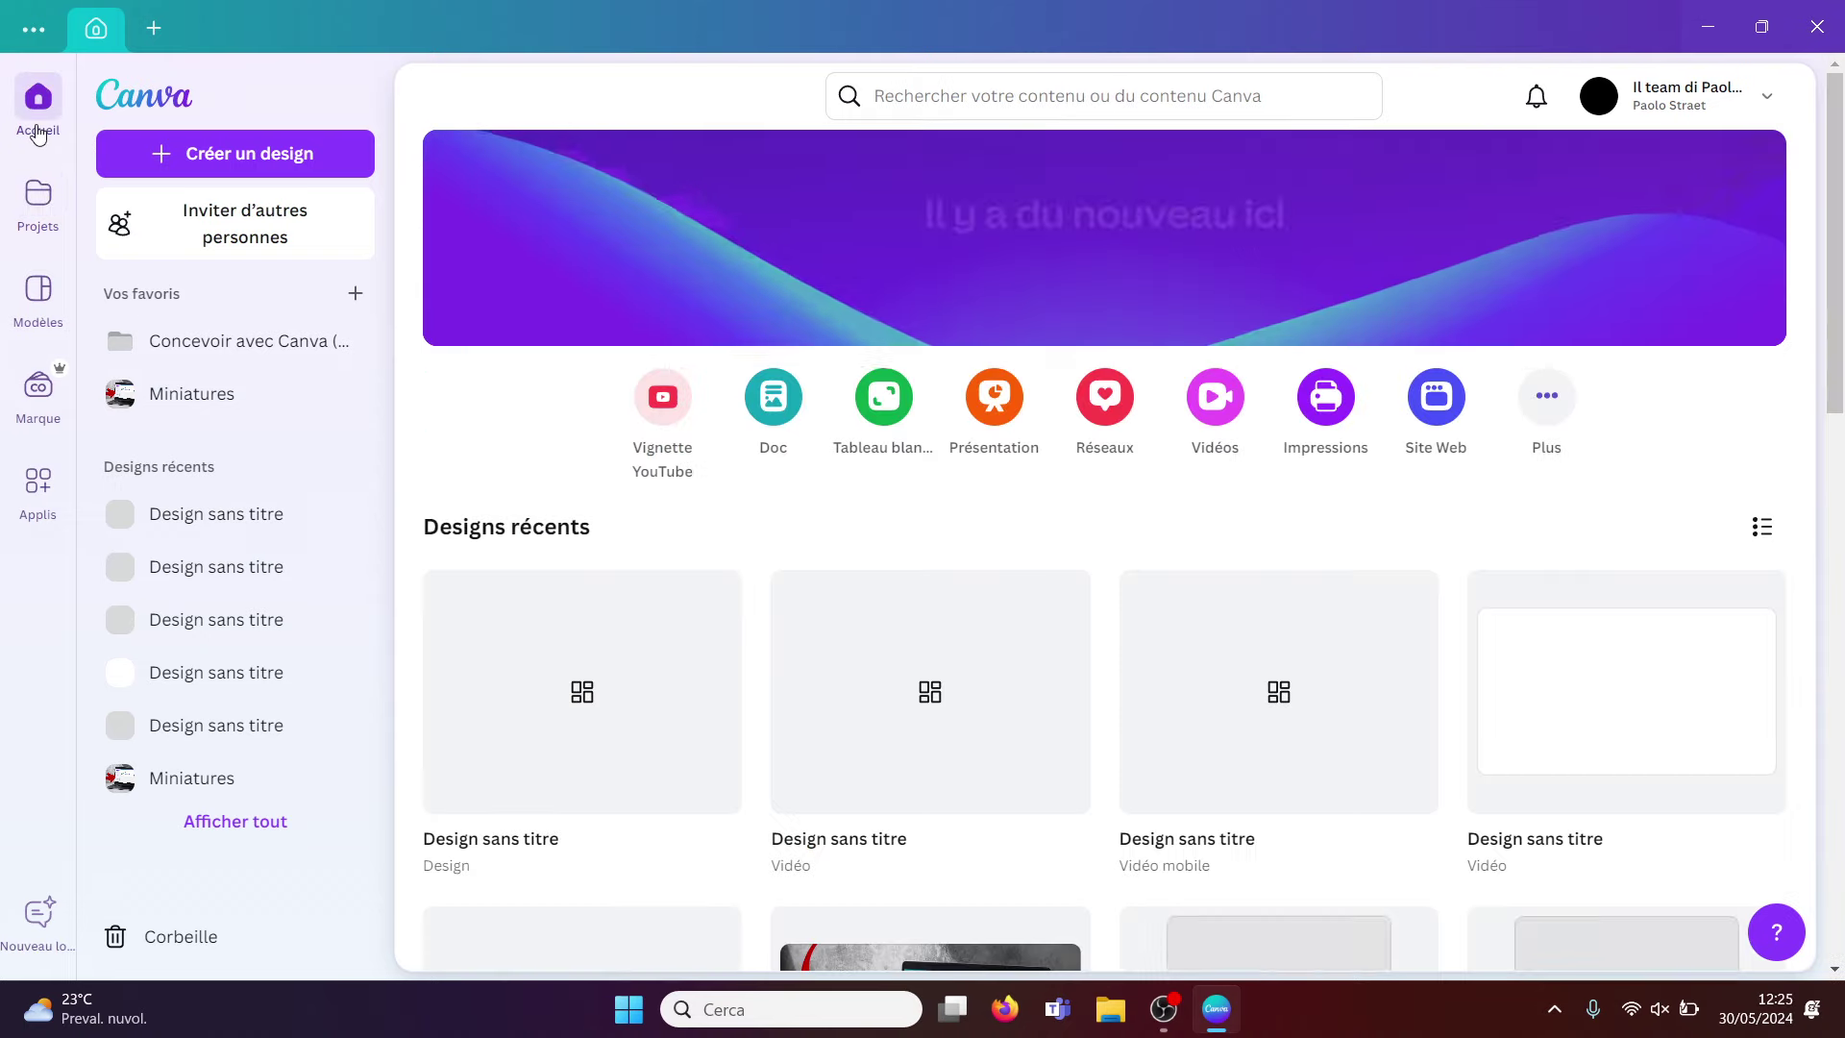
left_click(37, 231)
left_click(36, 300)
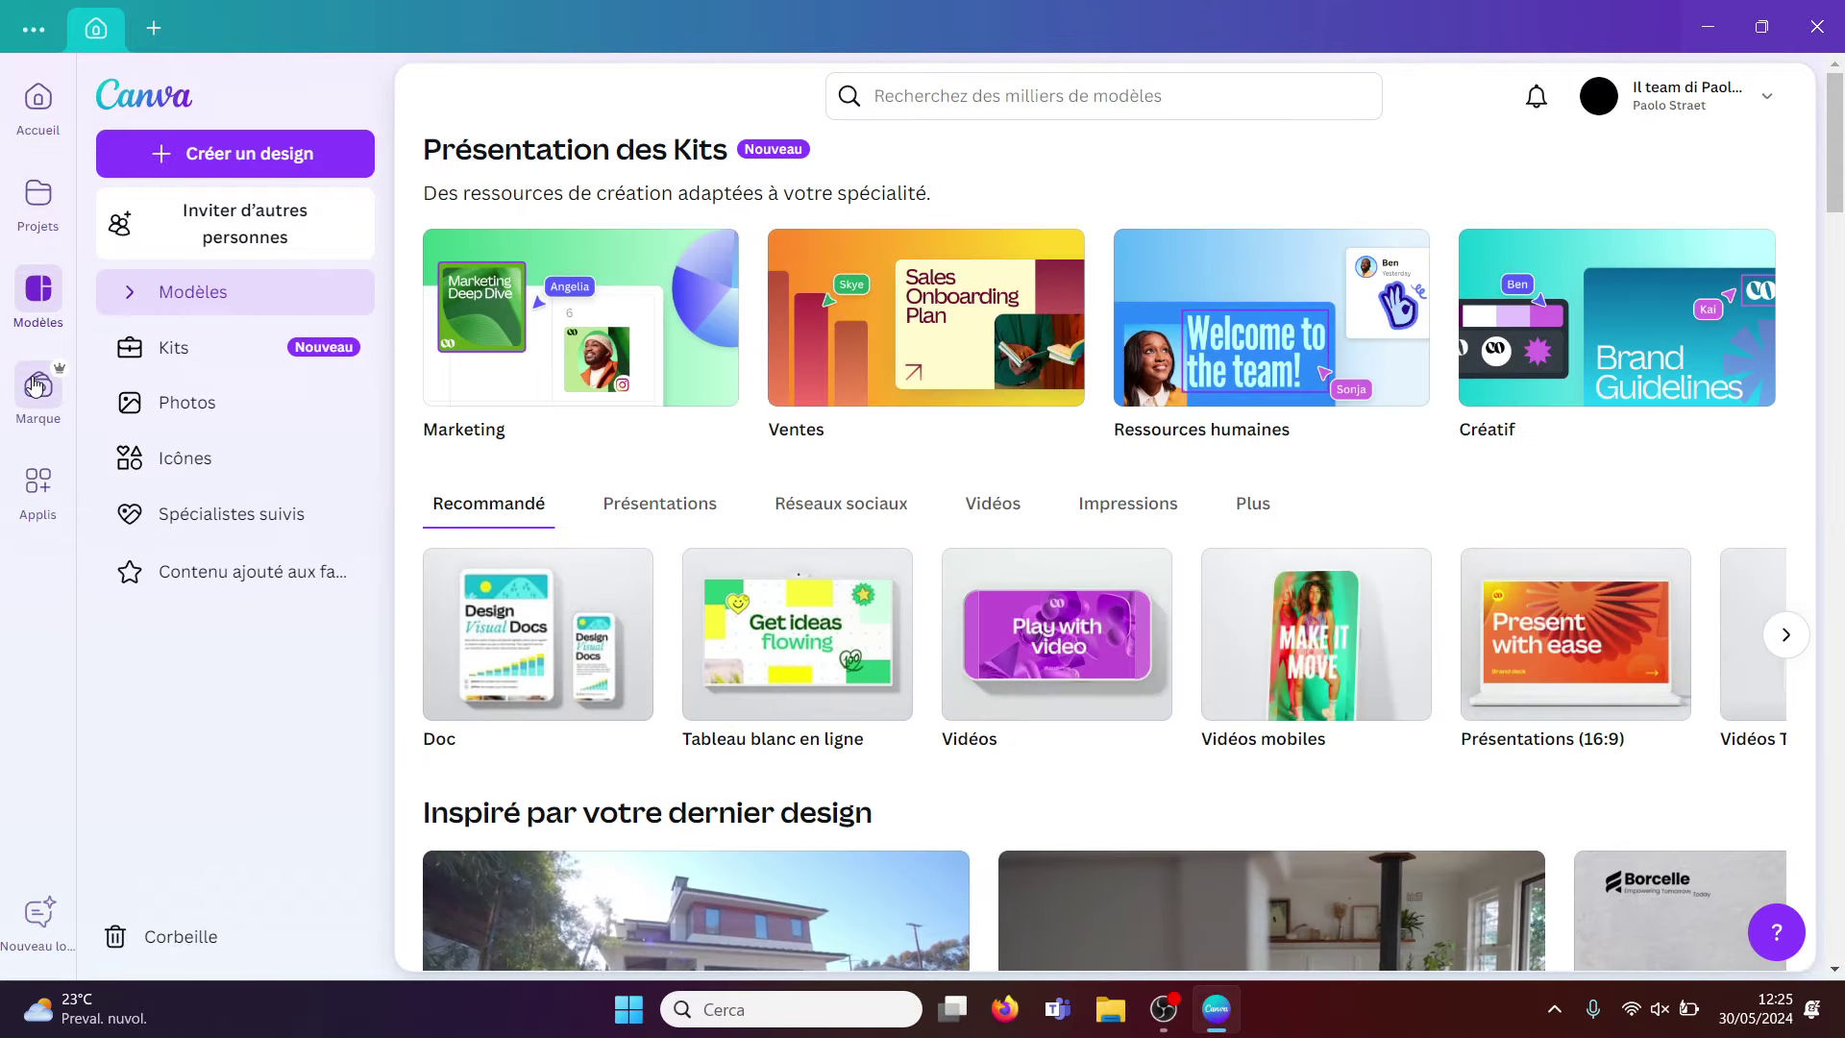
Create a new brand identity named "test" in the Identités visuelles section of Marque.
left_click(37, 385)
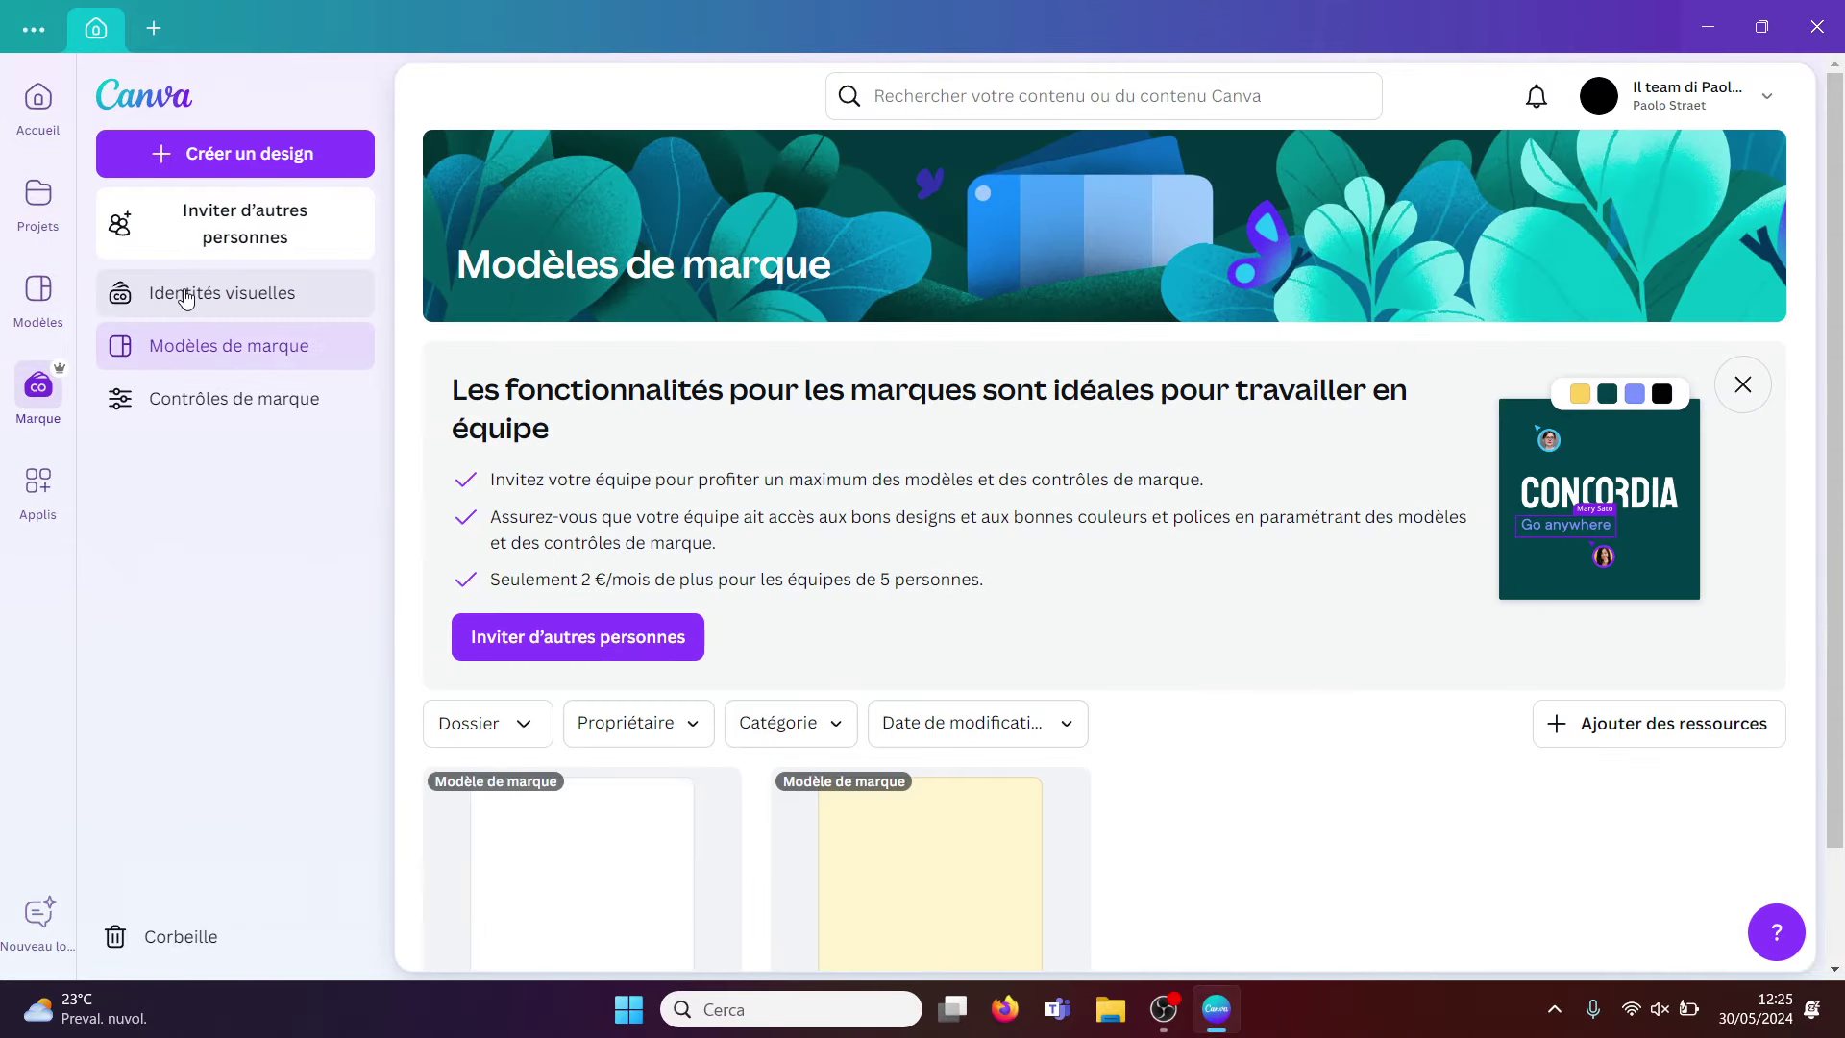
left_click(185, 297)
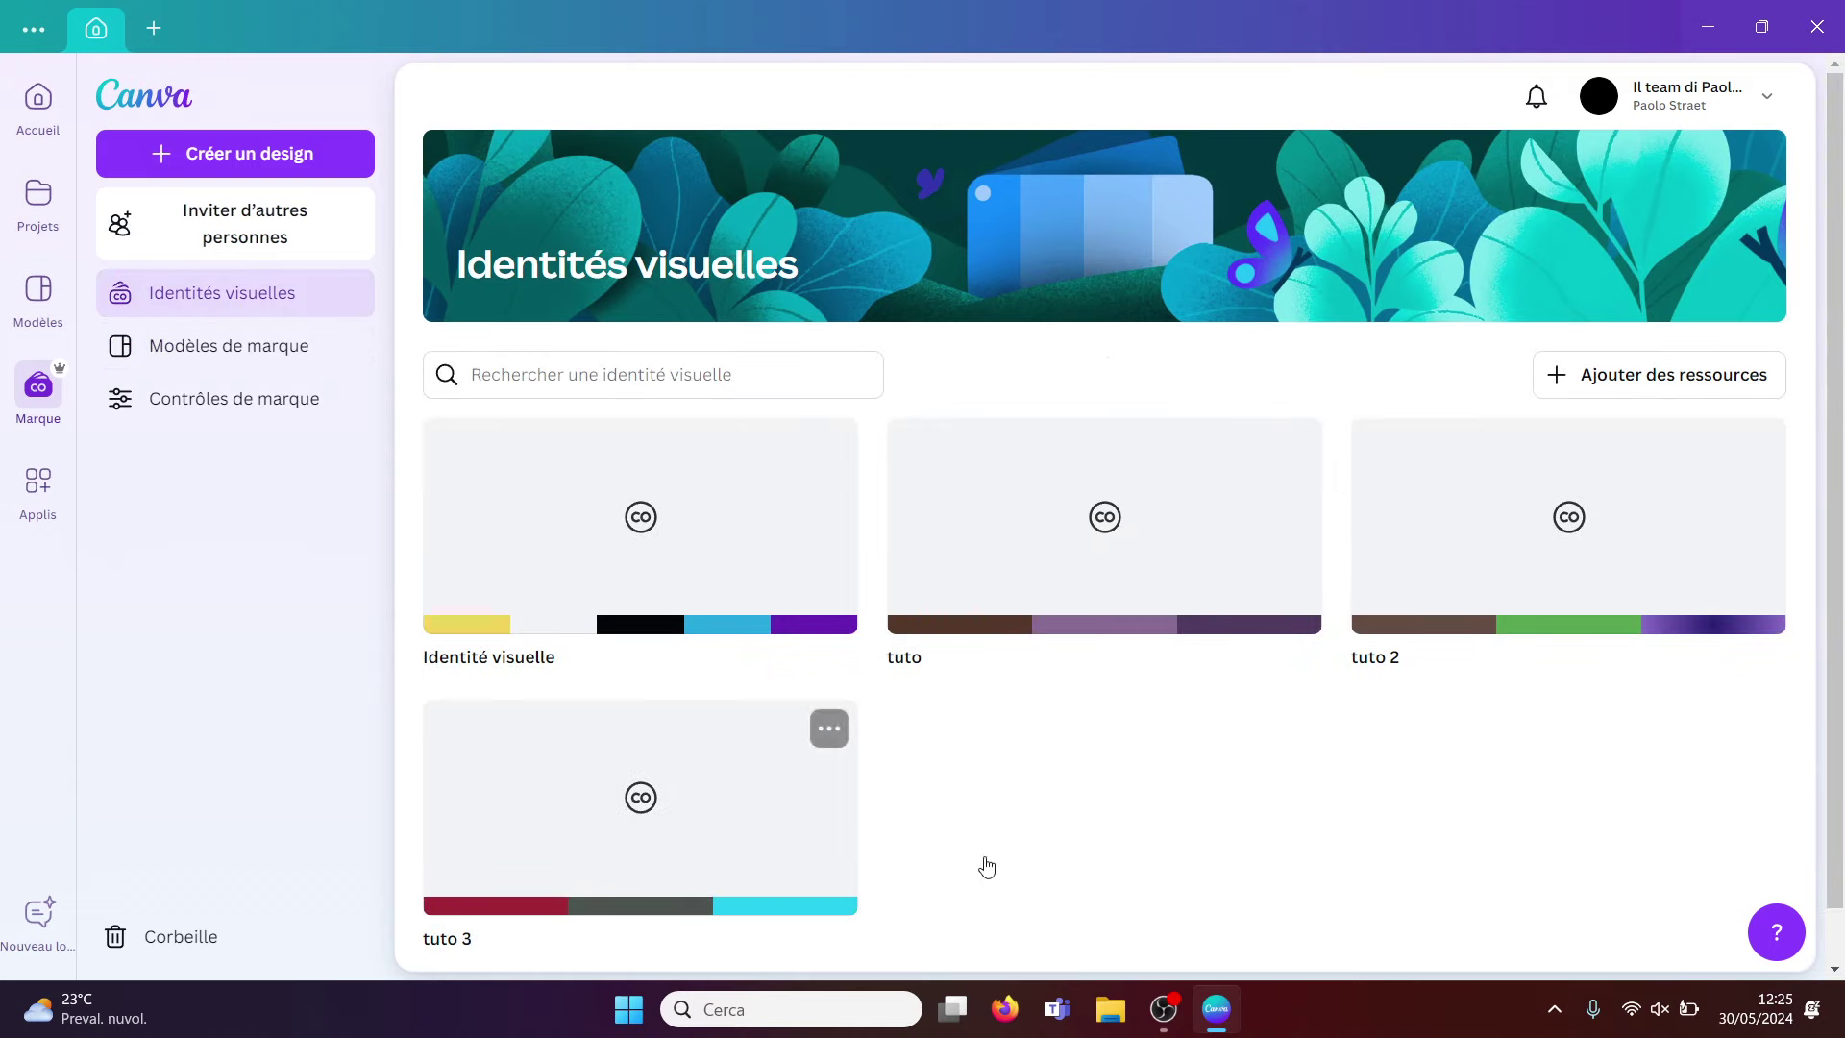
left_click(1670, 395)
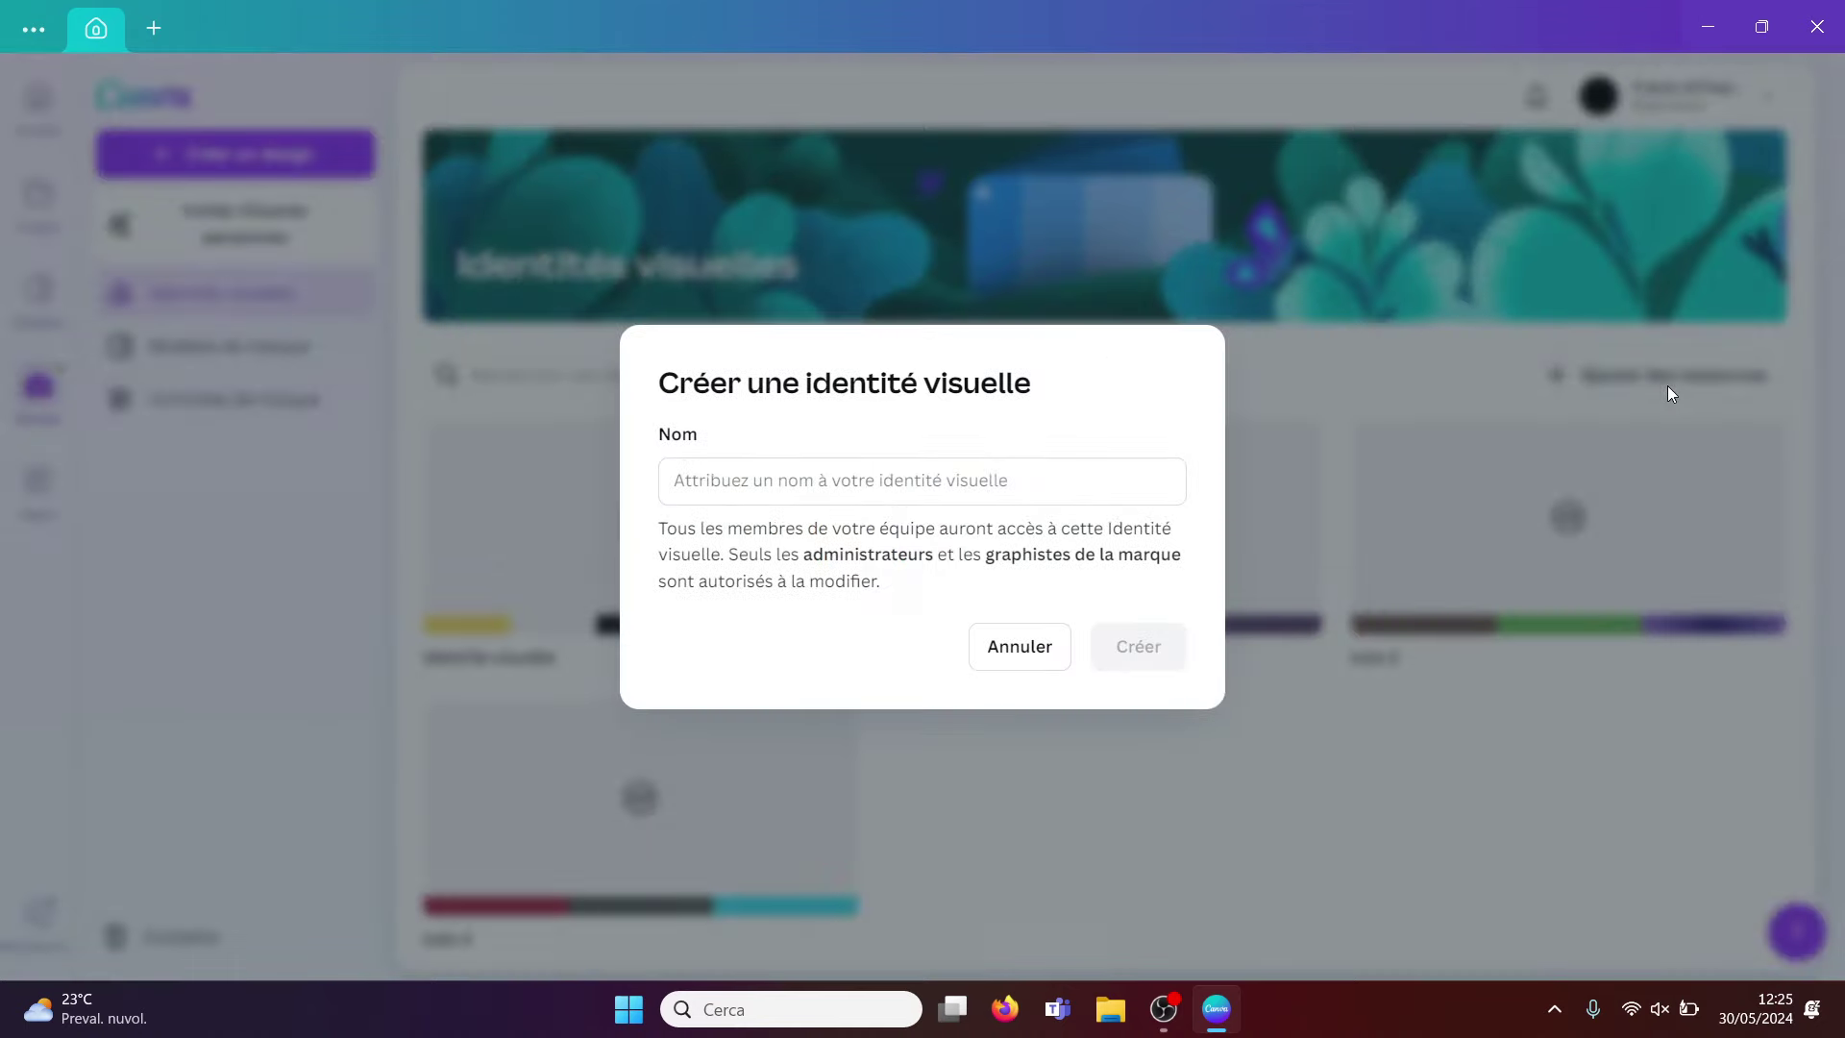
left_click(868, 496)
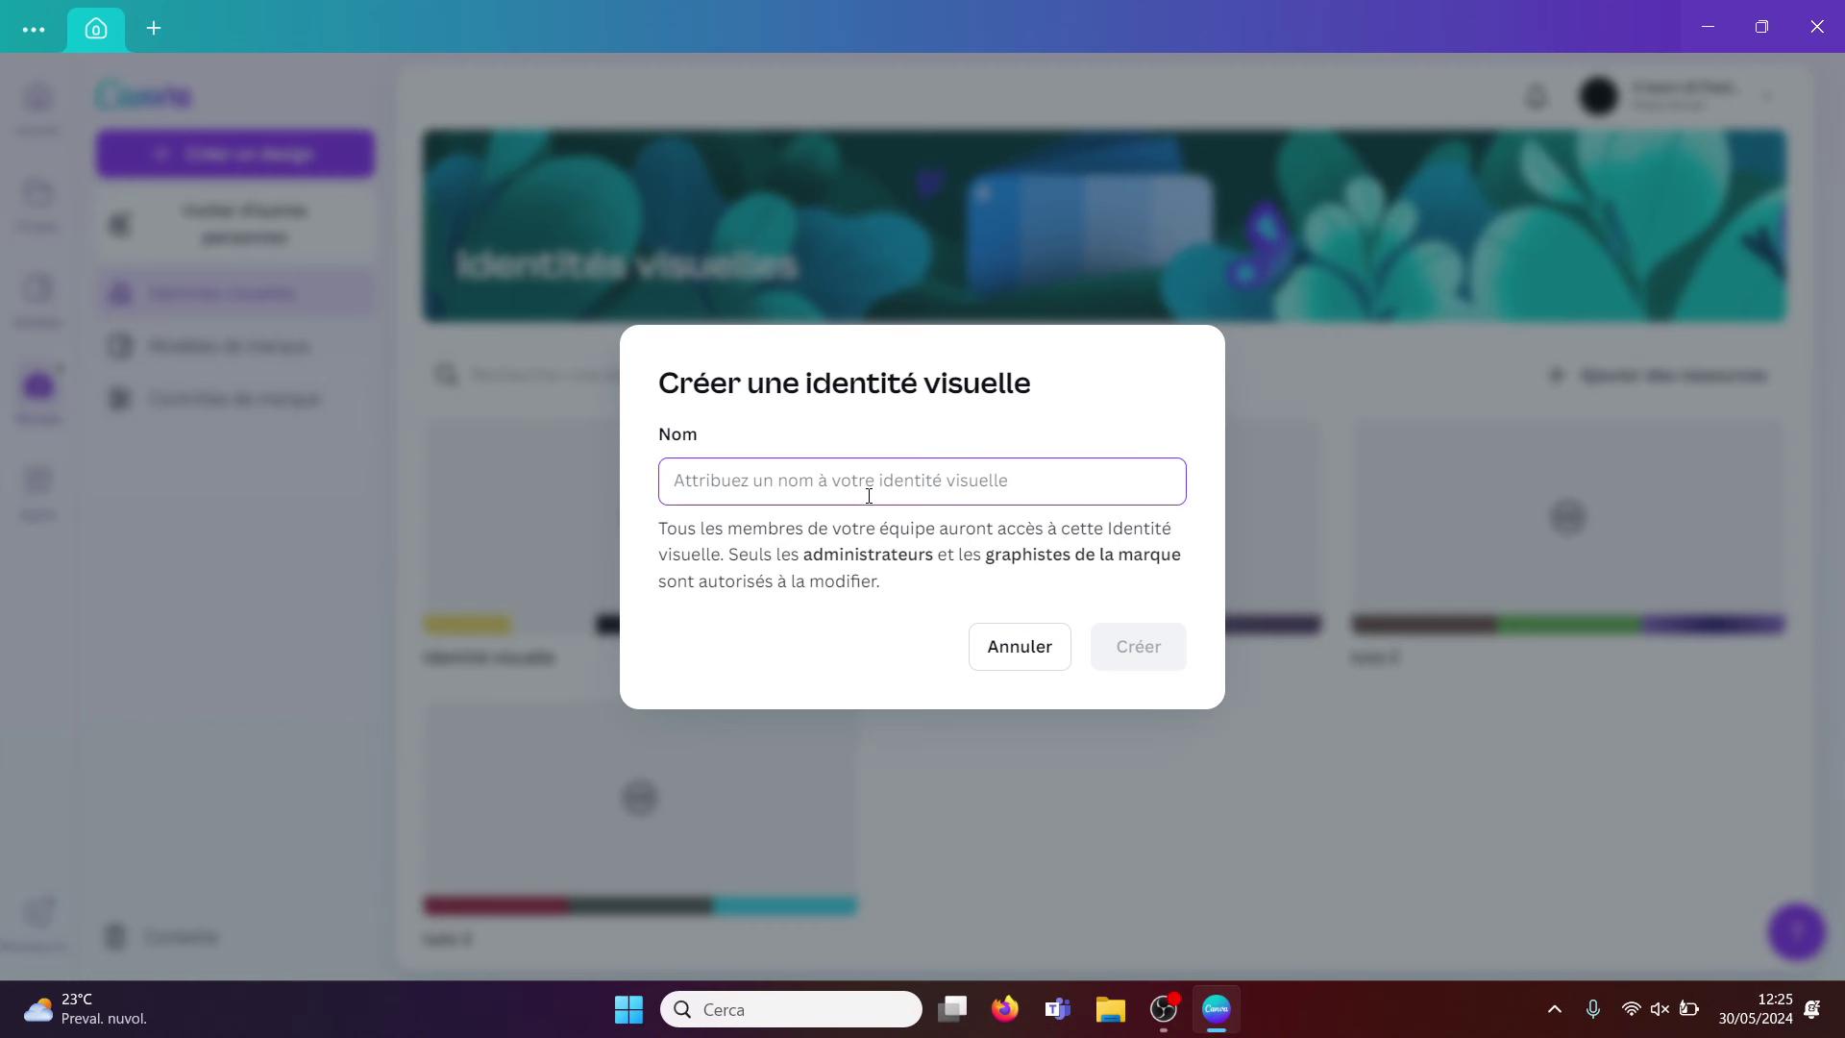
type("test")
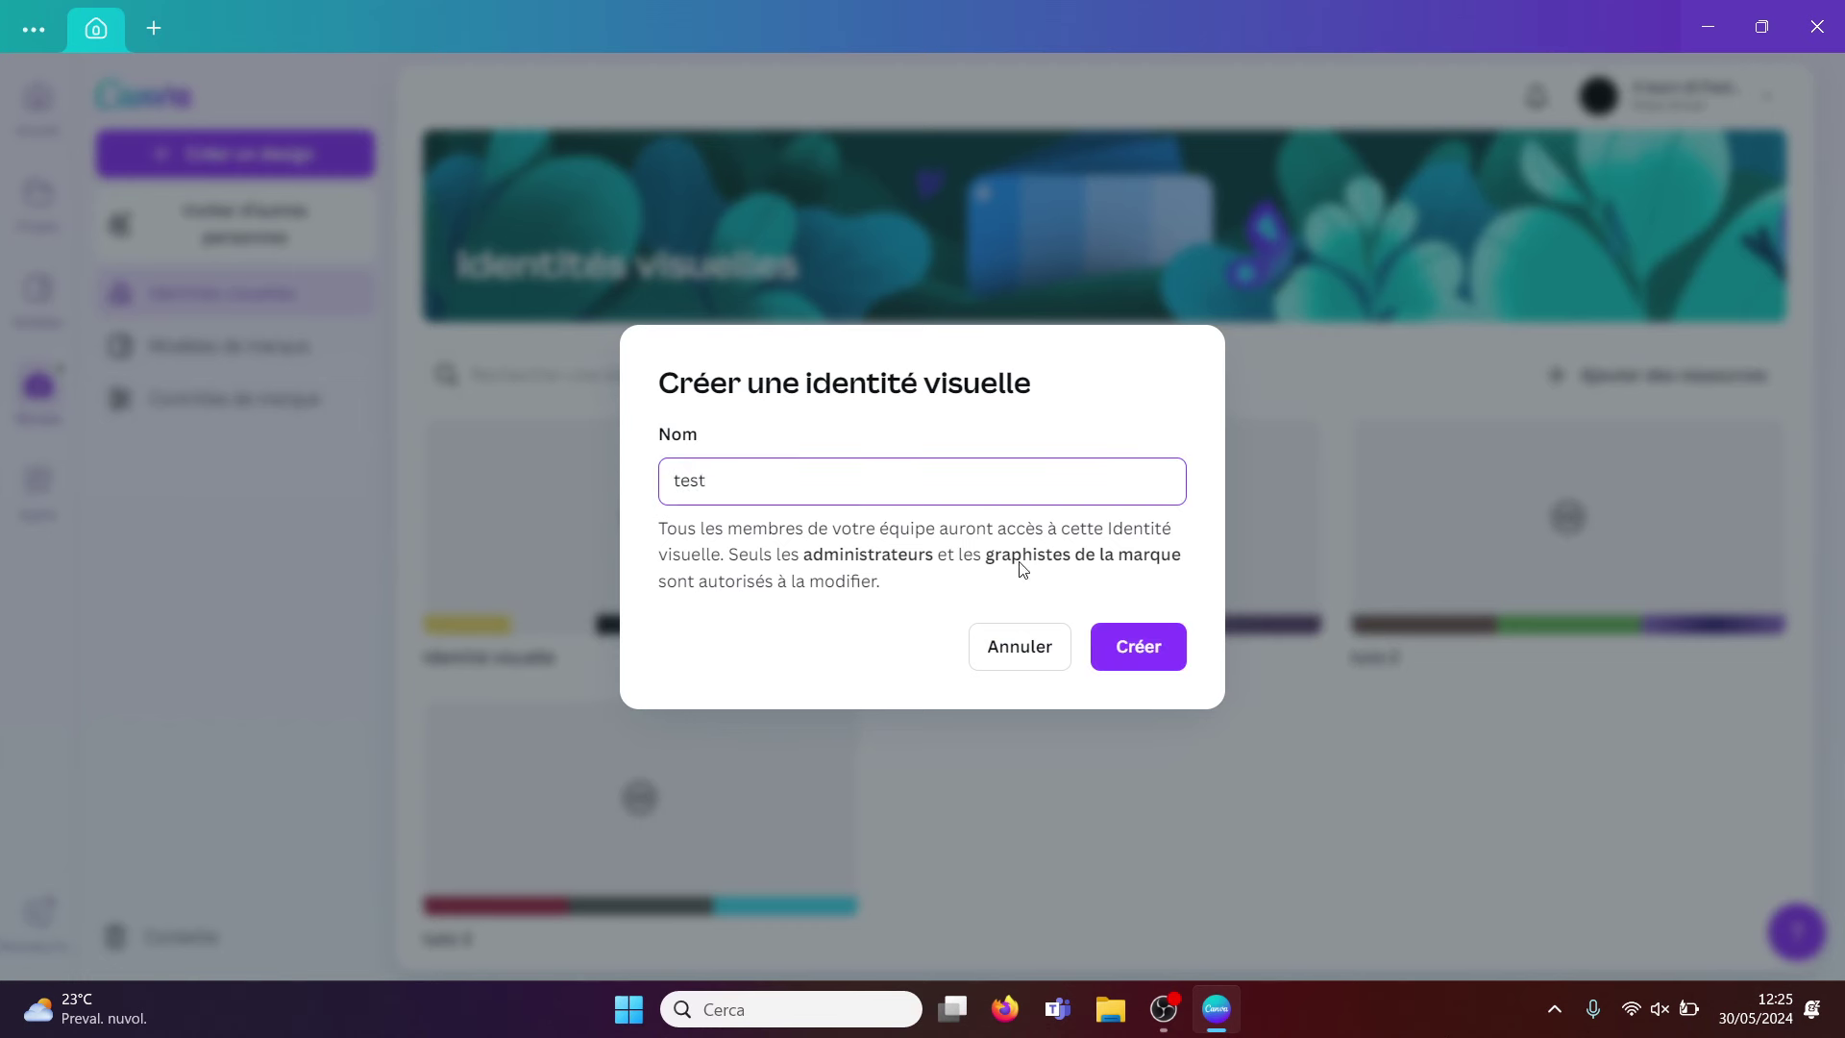
left_click(1161, 646)
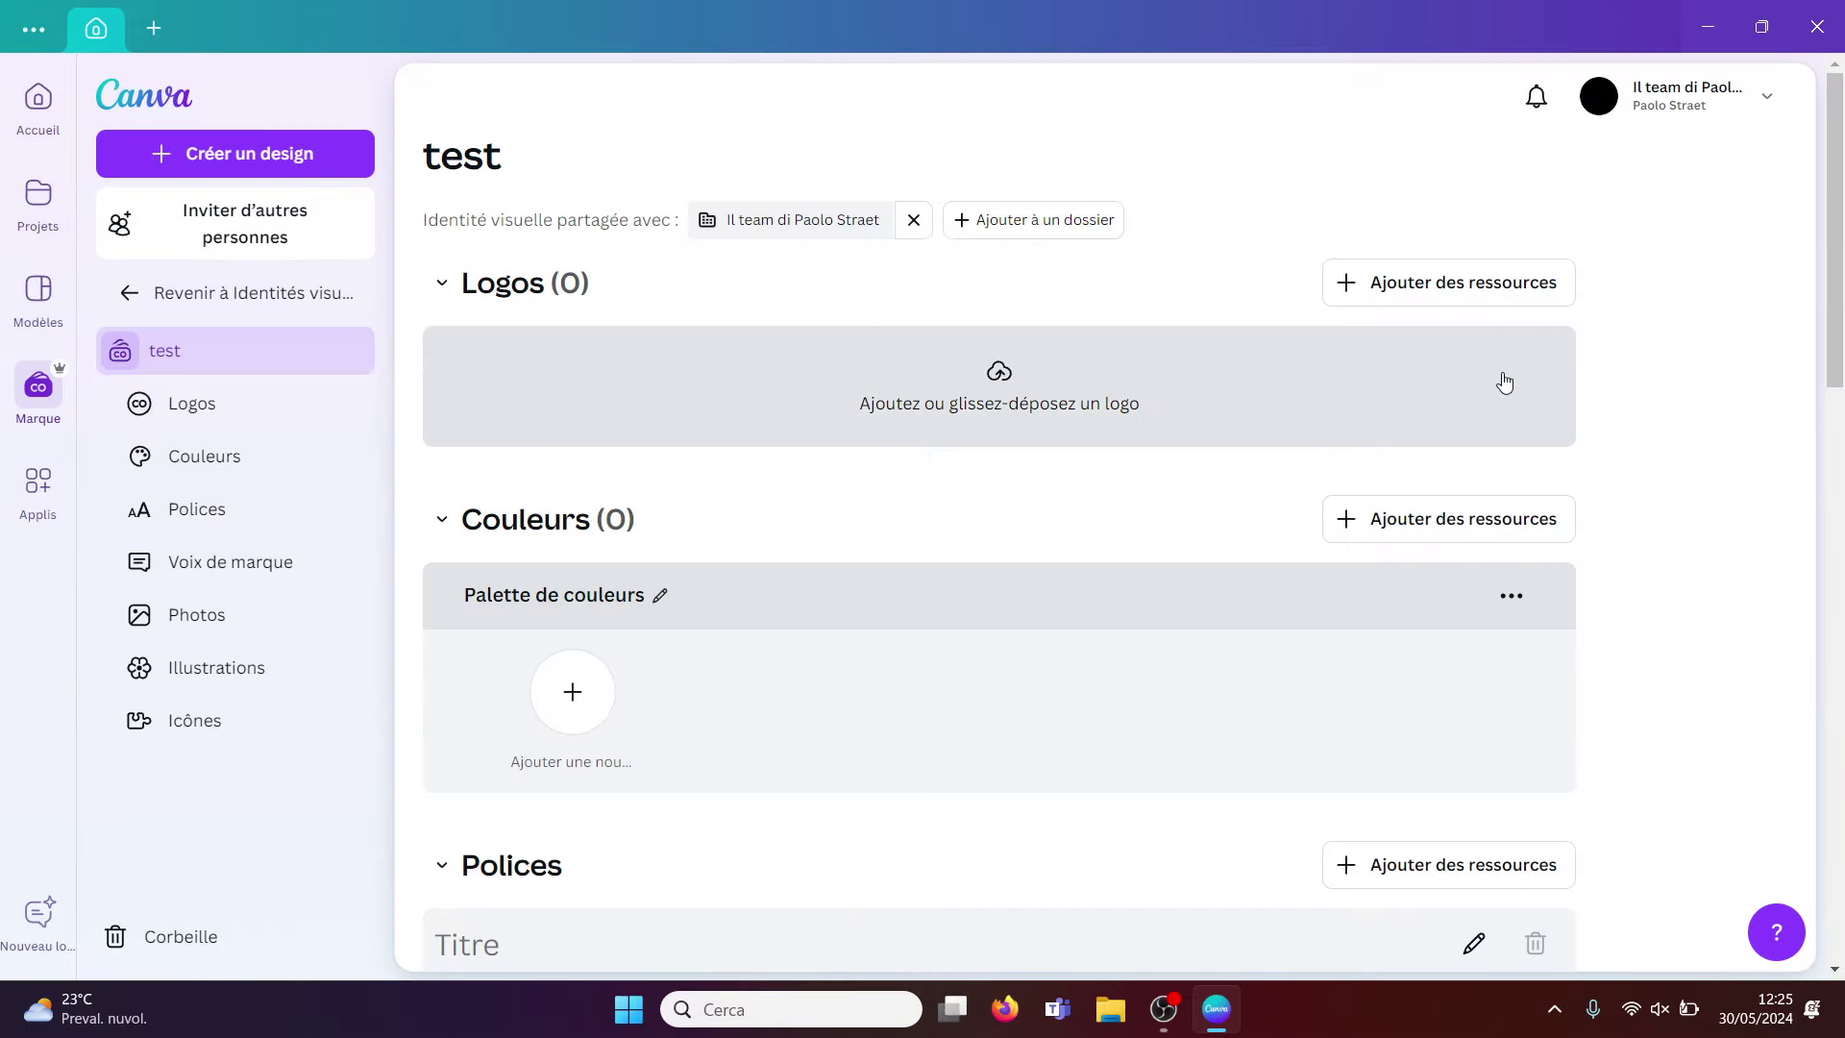
Examine the test brand identity's sections, from logos, colours and fonts to brand voice, photos and illustrations.
scroll(1840, 278, "down", 1)
left_click_drag(1840, 278, 1840, 697)
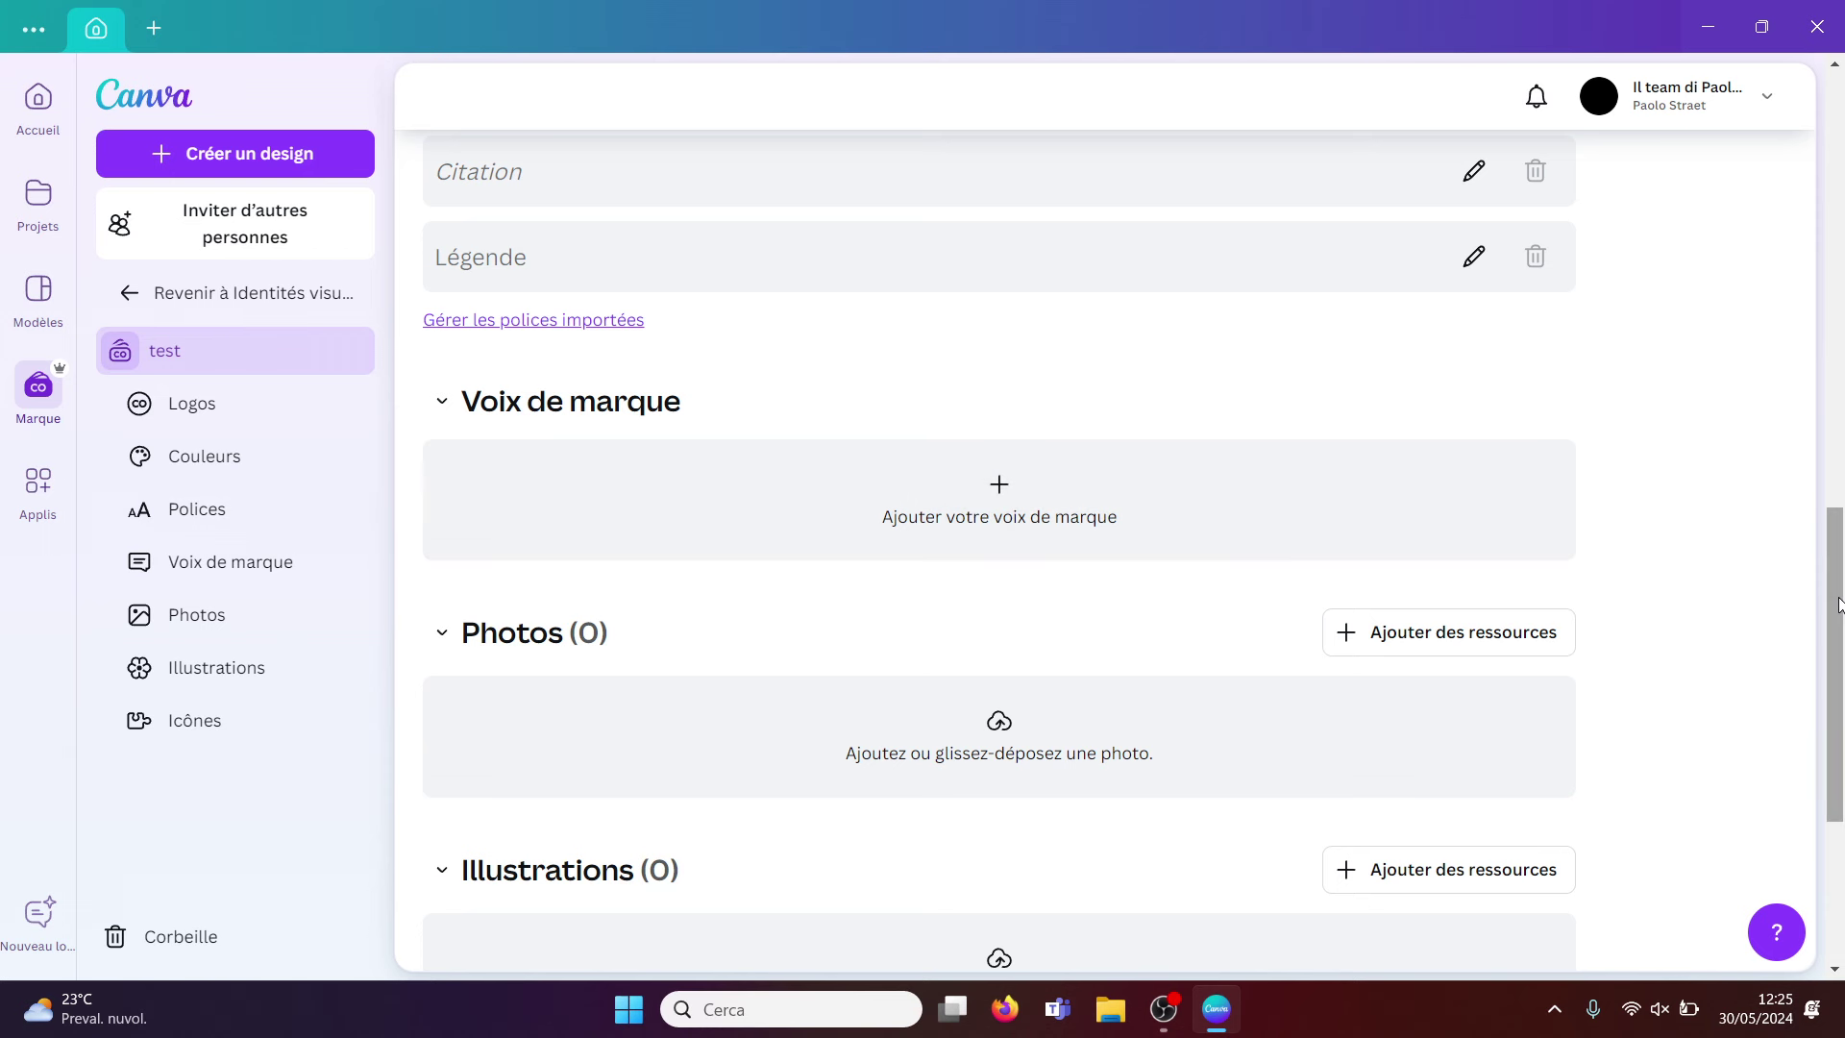
left_click_drag(1838, 604, 1838, 230)
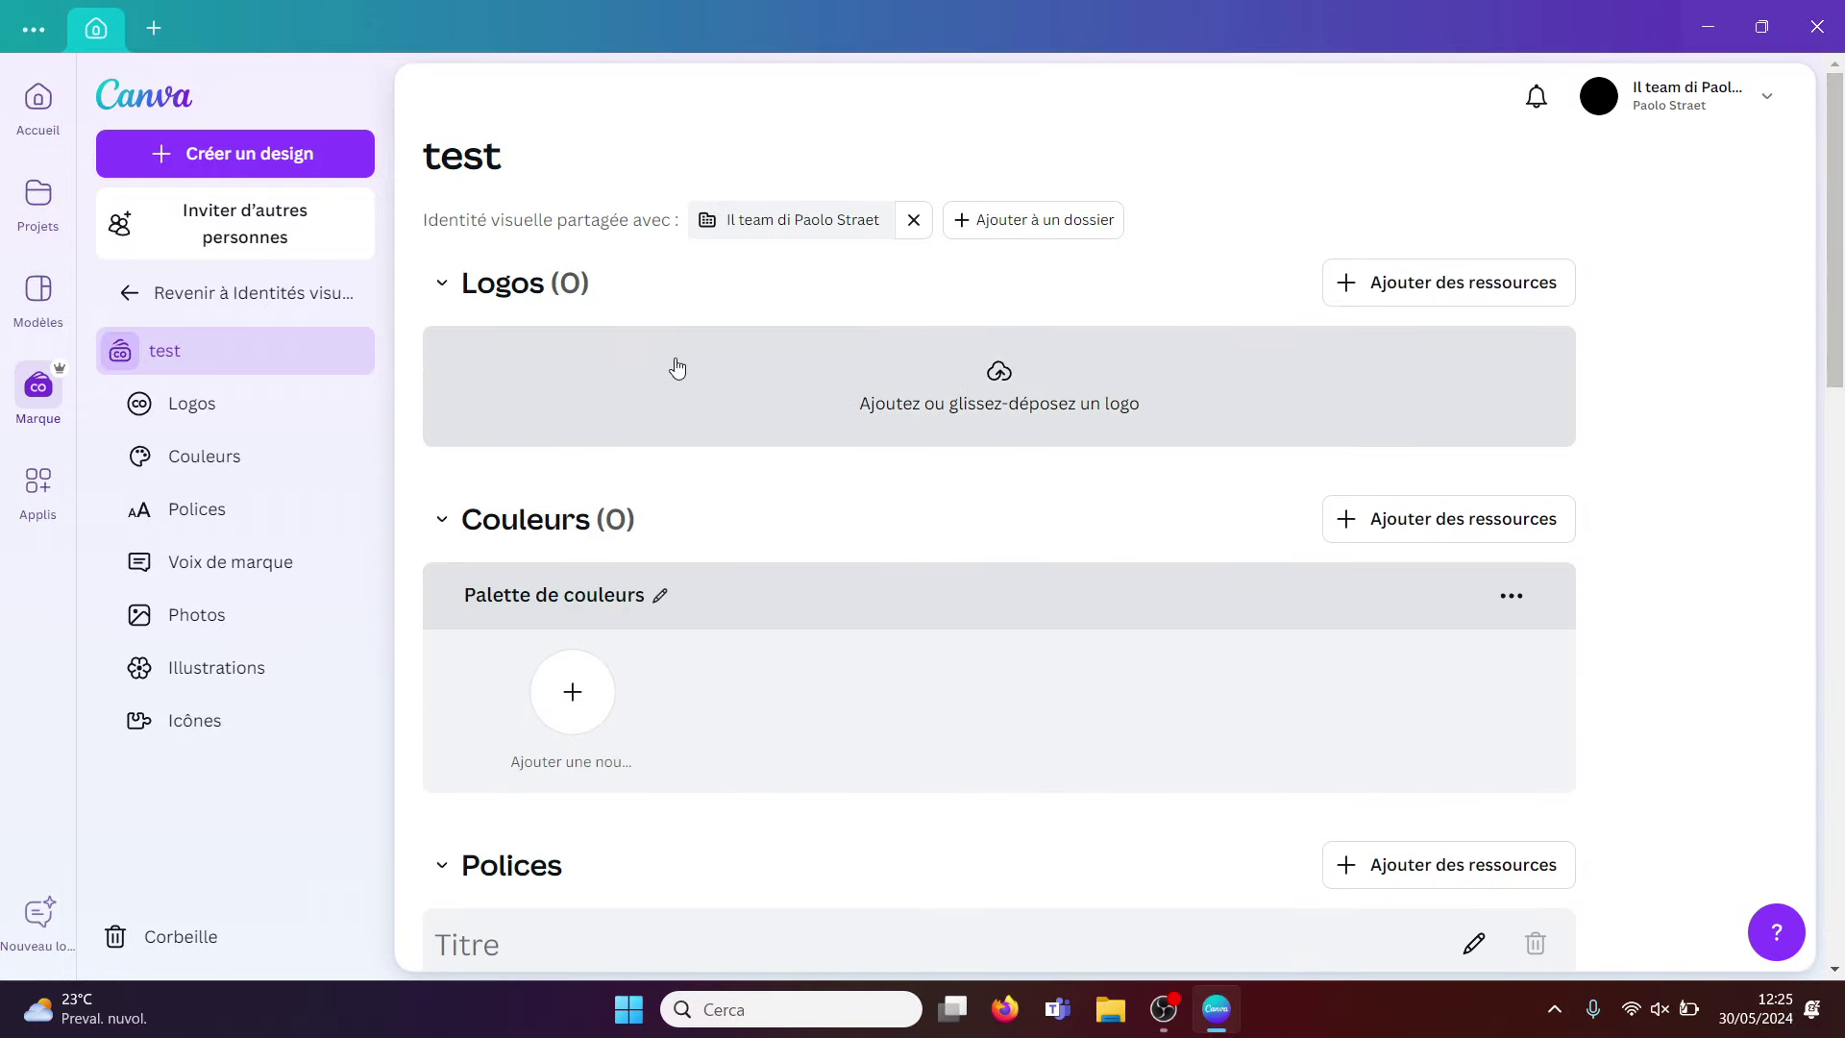
Return to the Identités visuelles overview and open the Modèles de marque page.
left_click(132, 305)
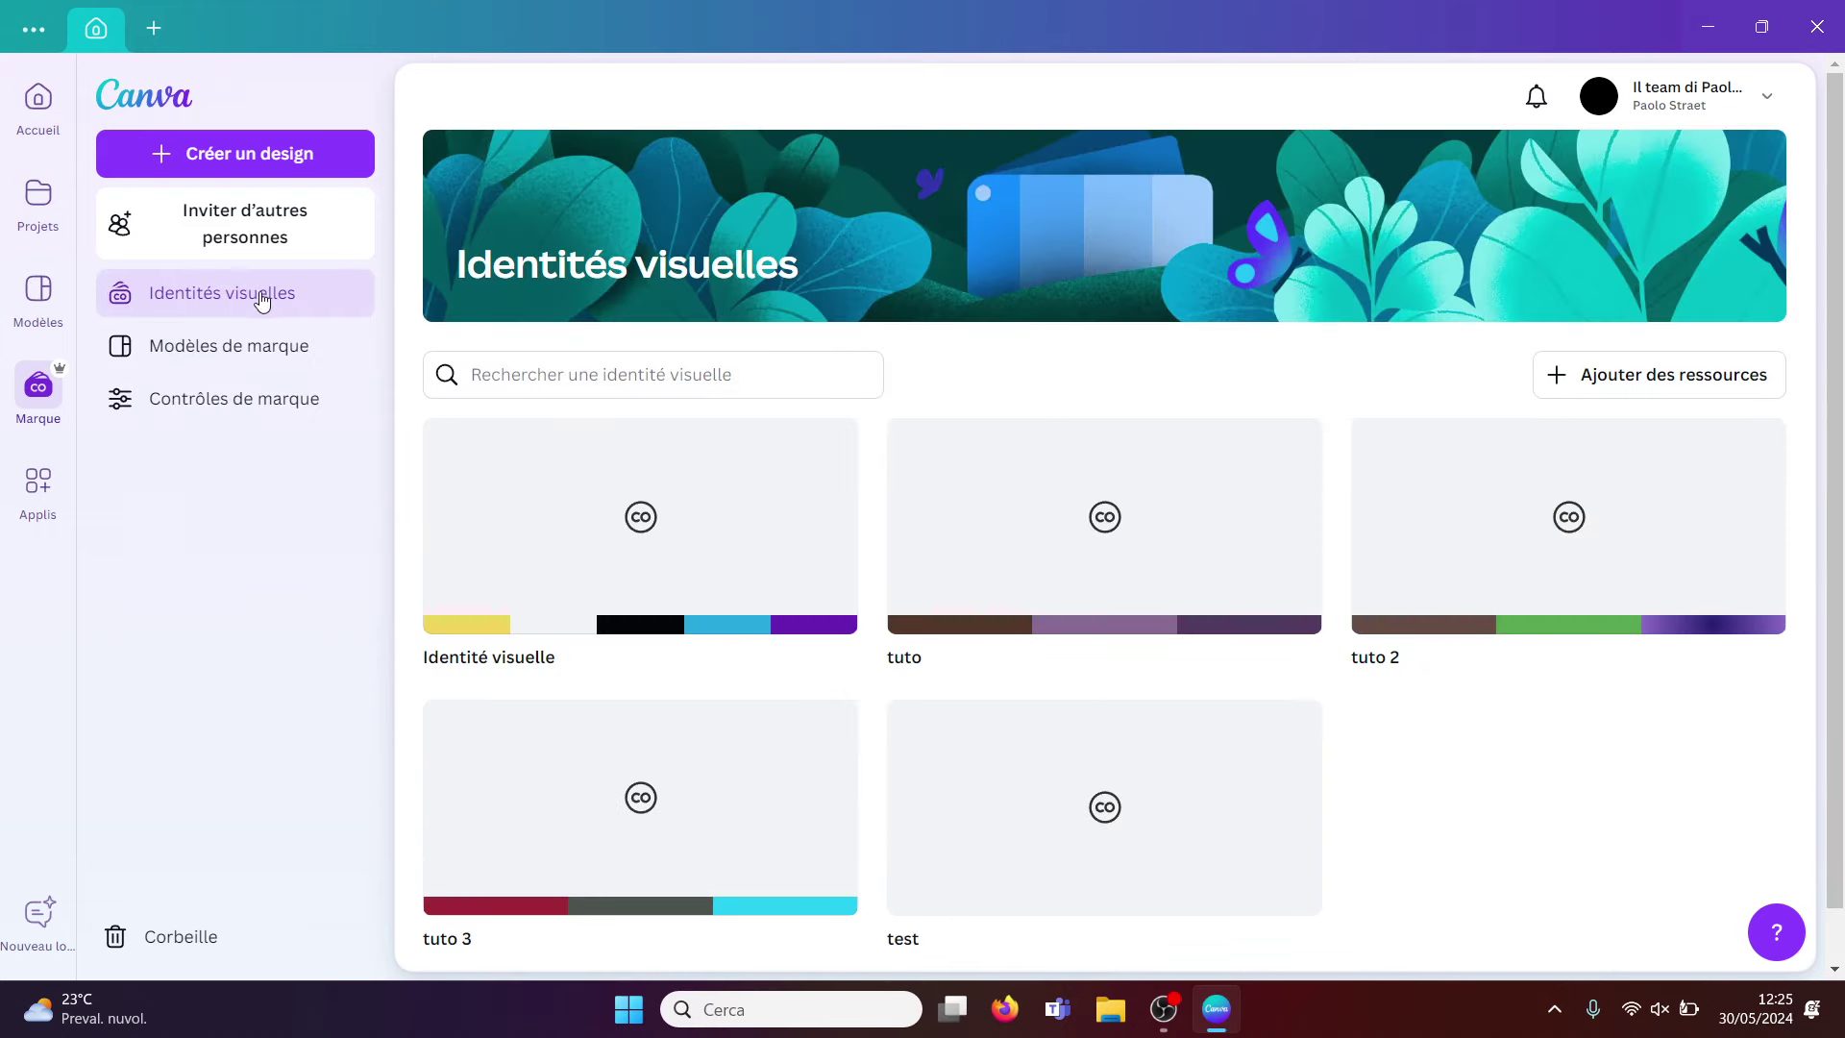
left_click(246, 364)
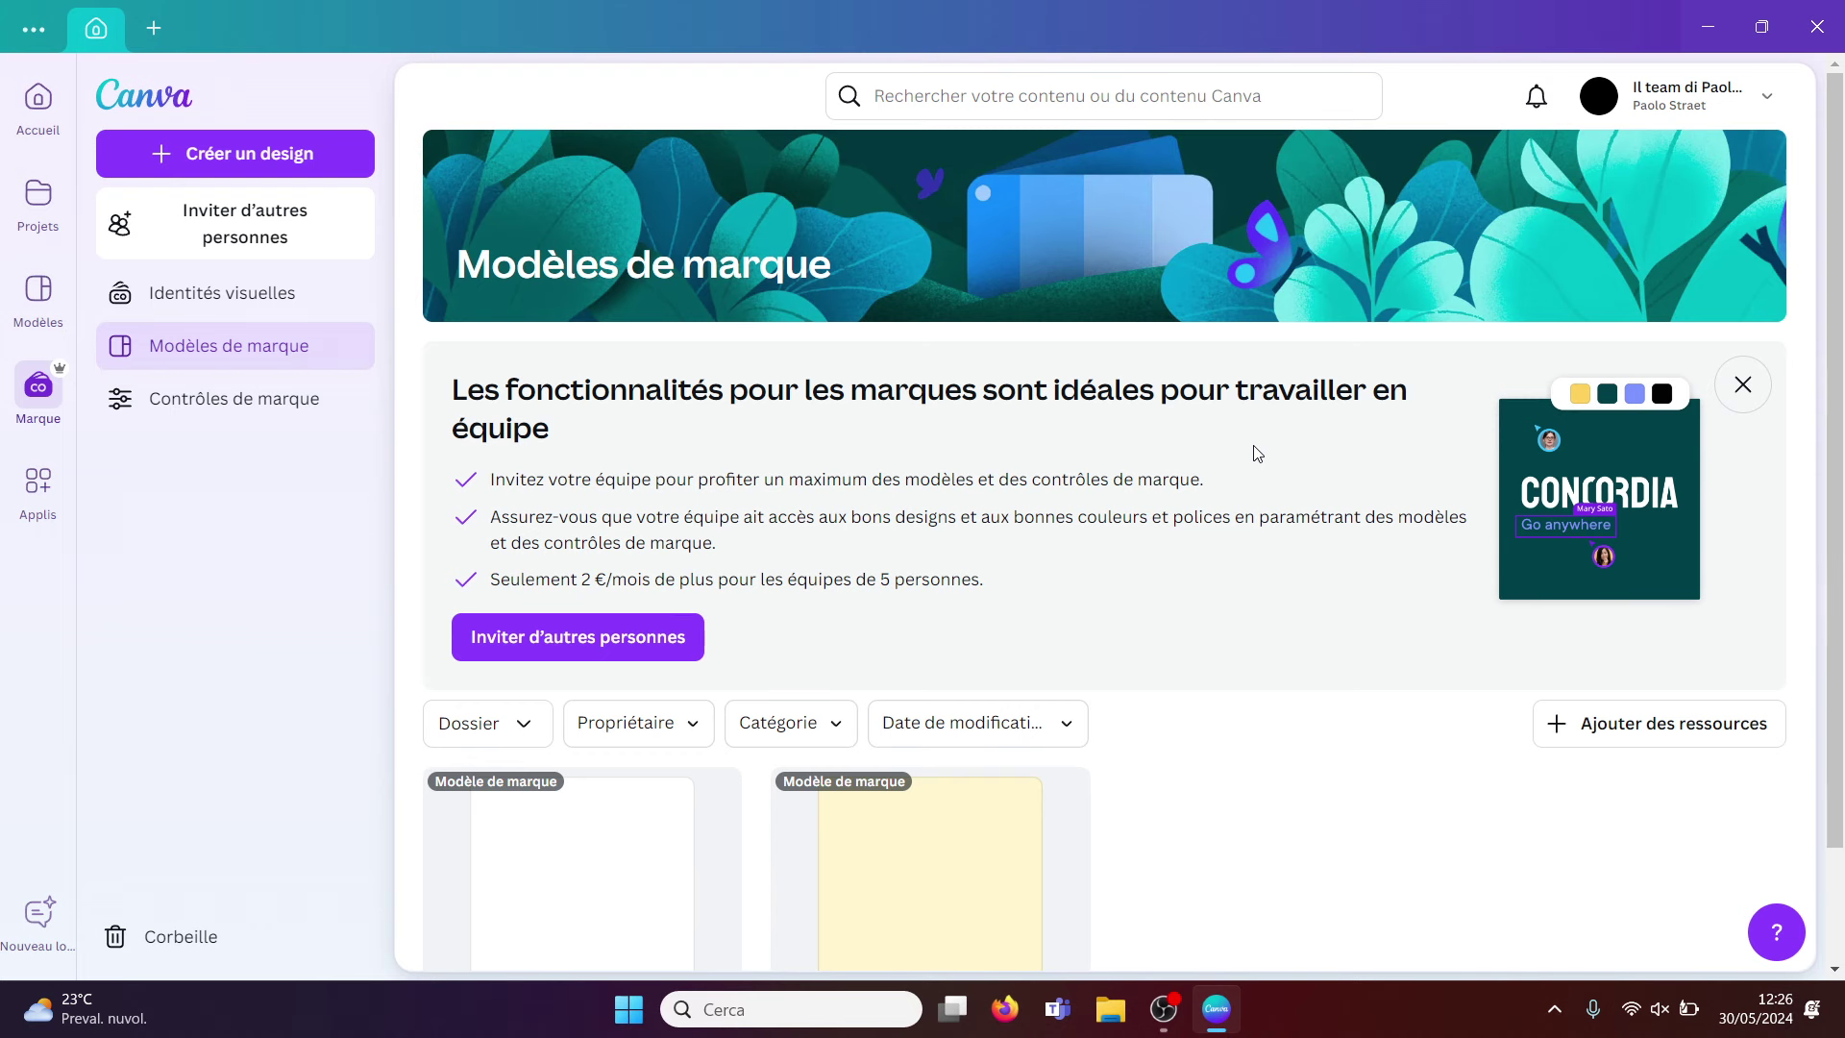
Open the Contrôles de marque page and look over its colour, font and design approval controls.
left_click(313, 413)
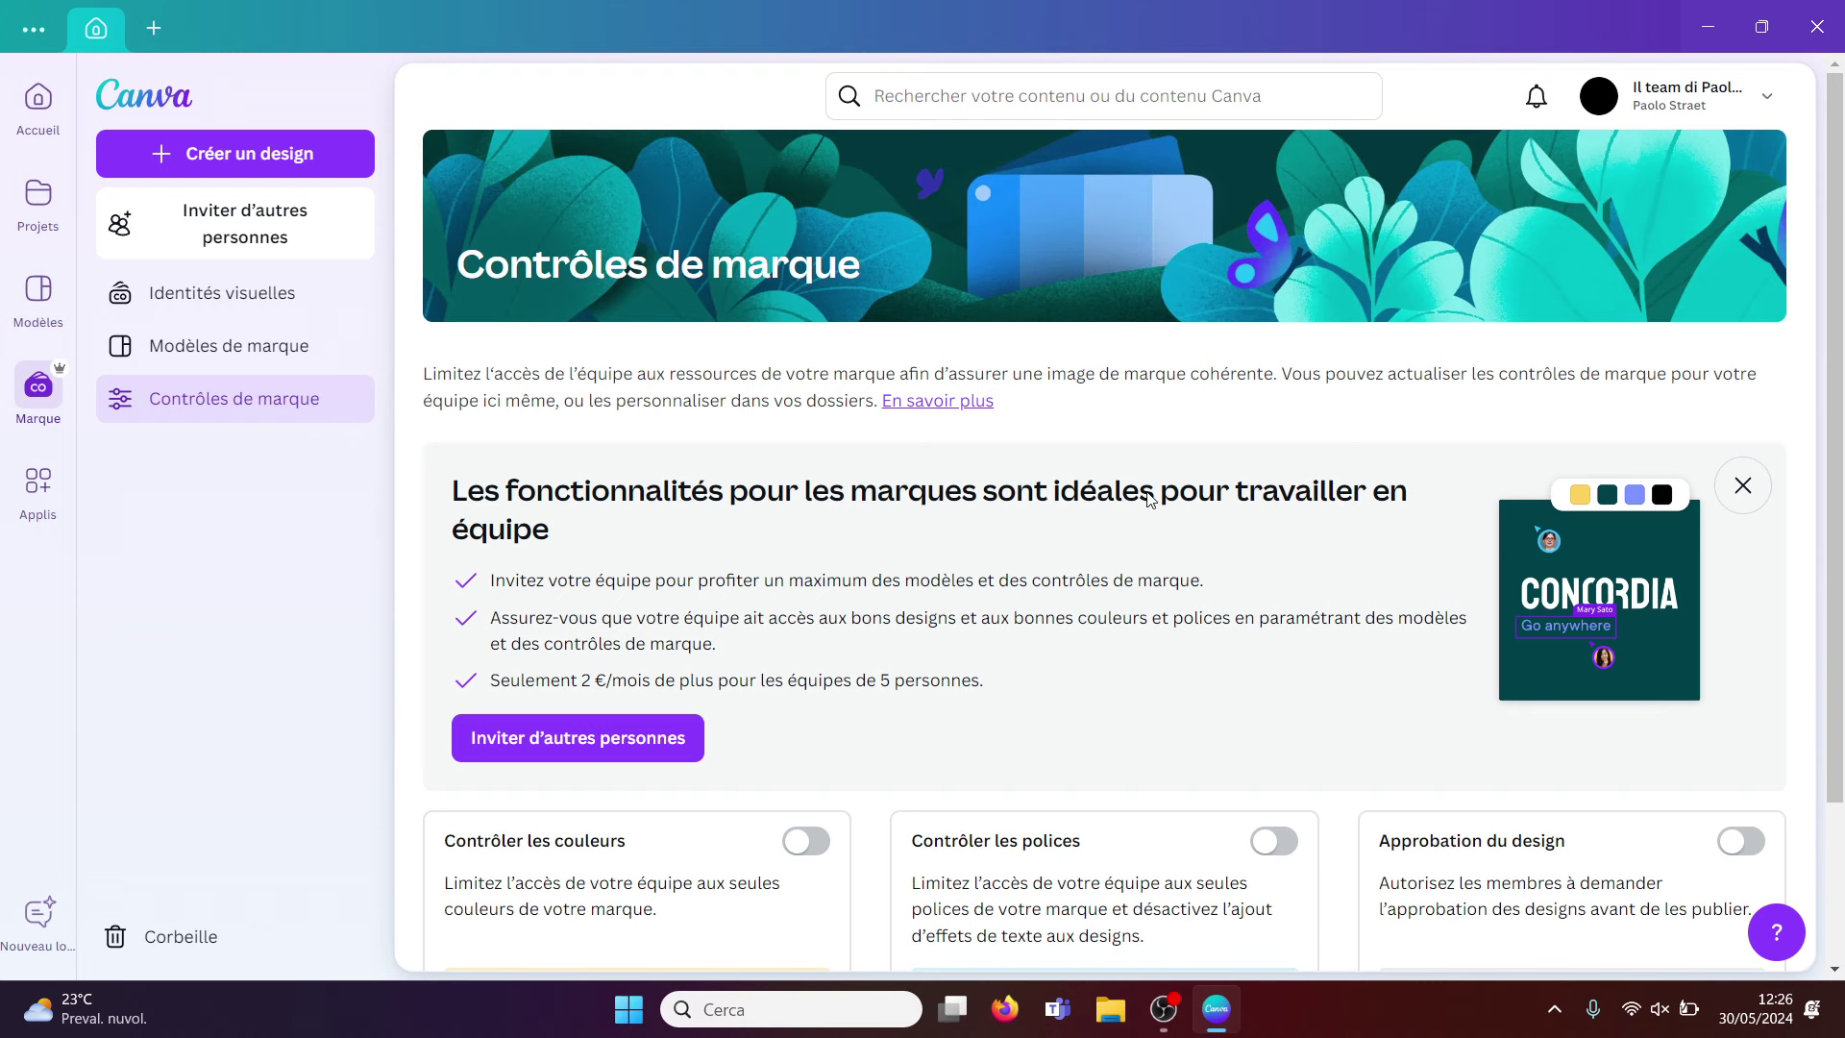
scroll(1839, 620, "down", 3)
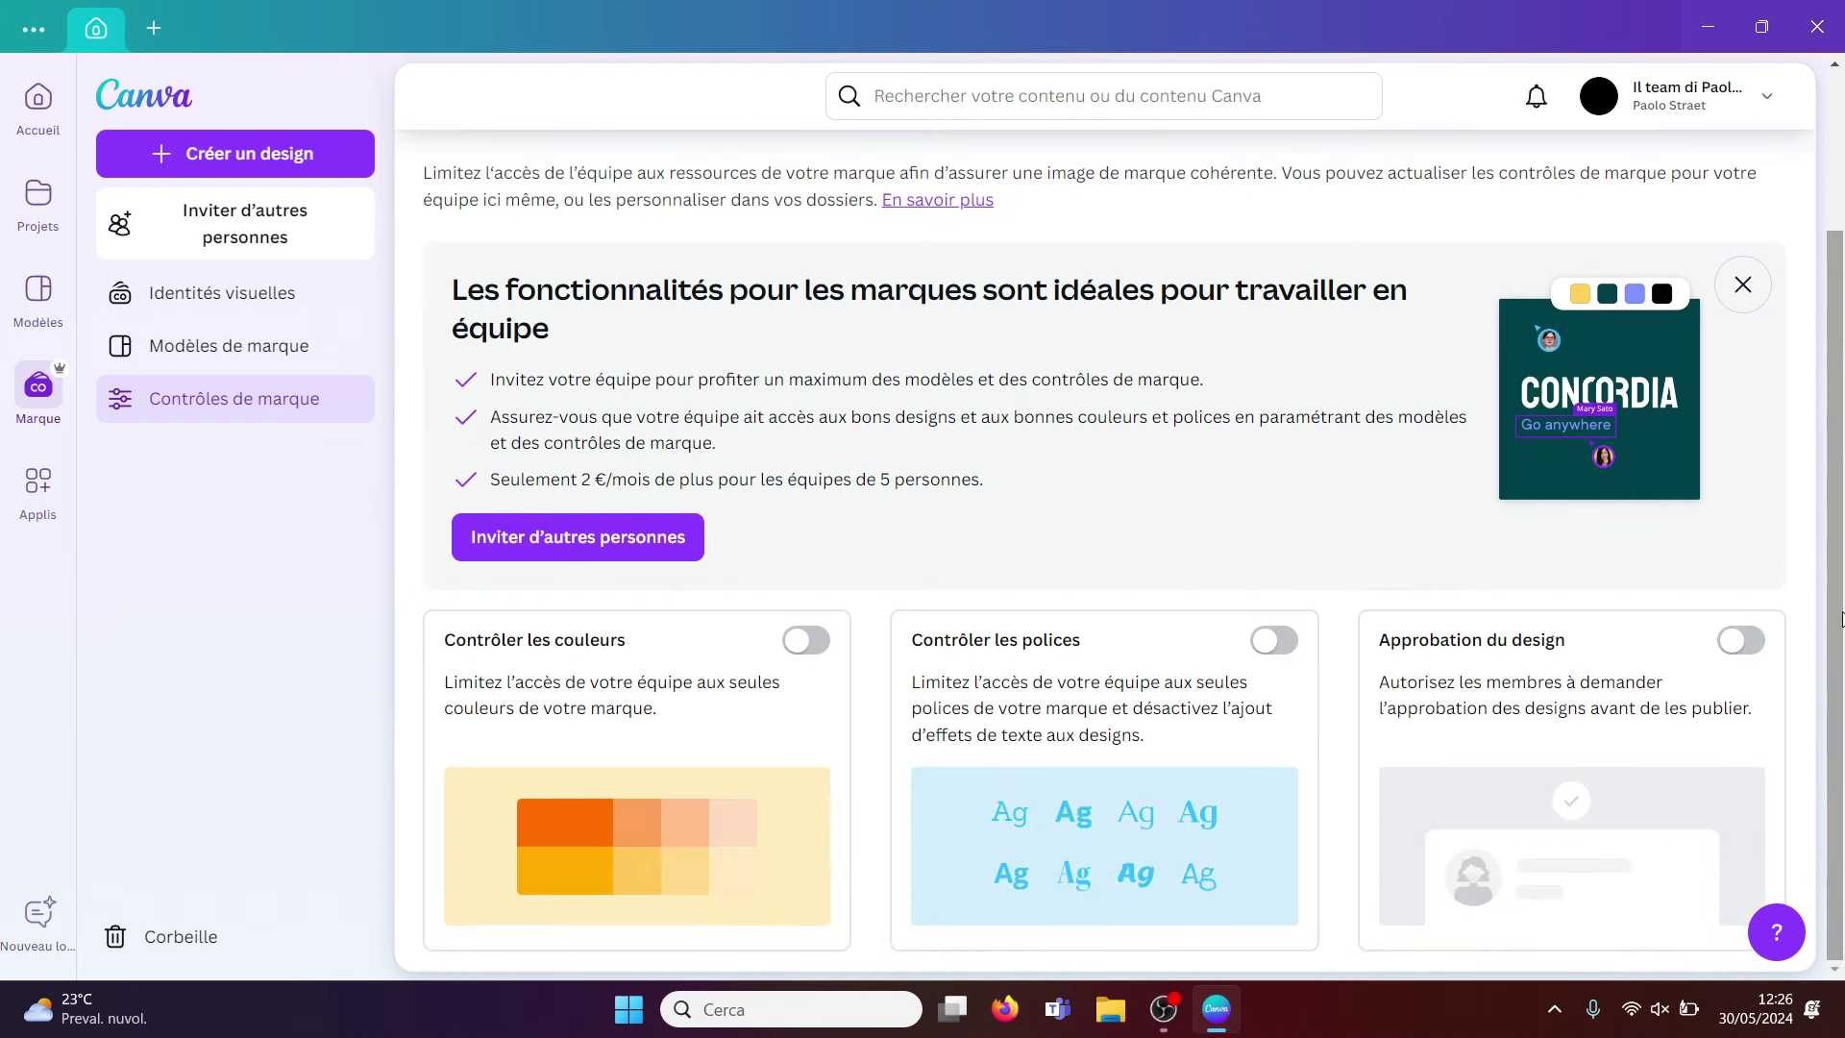
scroll(1839, 620, "up", 3)
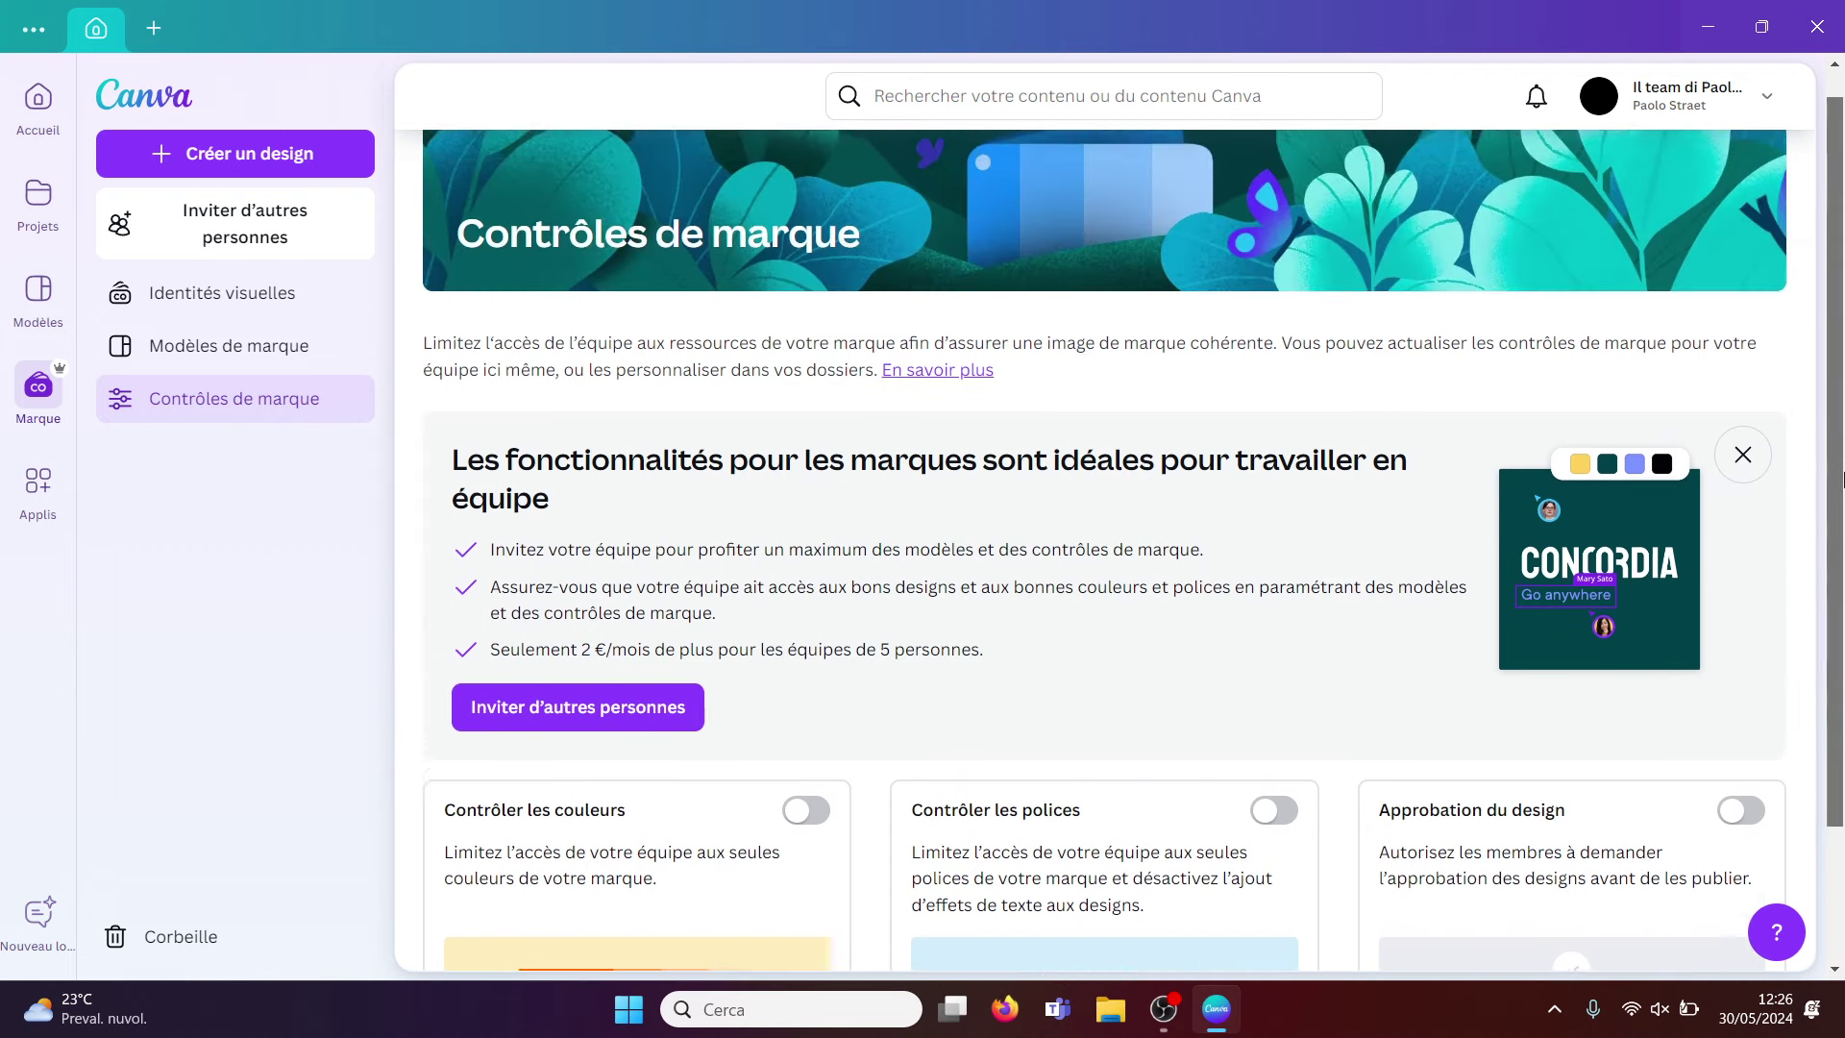
Open Applis and browse the Avec IA, Productivité, Partager et publier, Marketing and Créatif app categories.
left_click(28, 500)
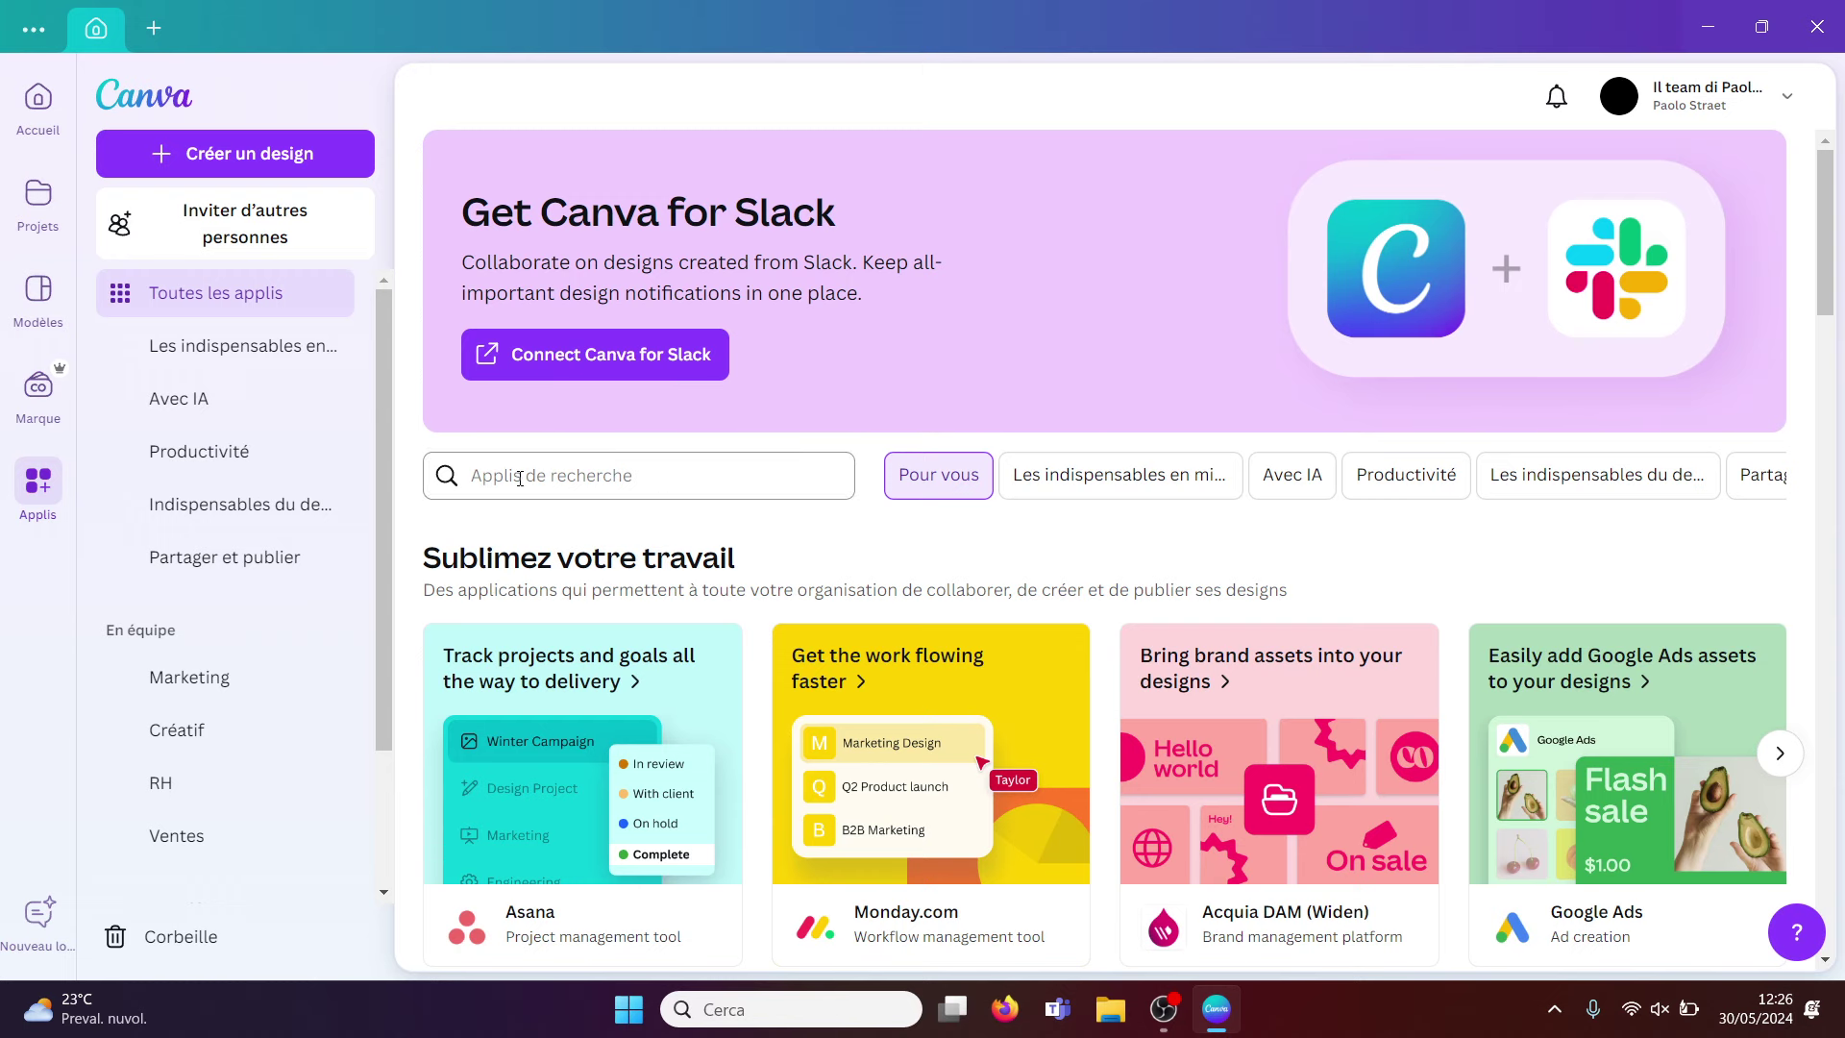
left_click(227, 406)
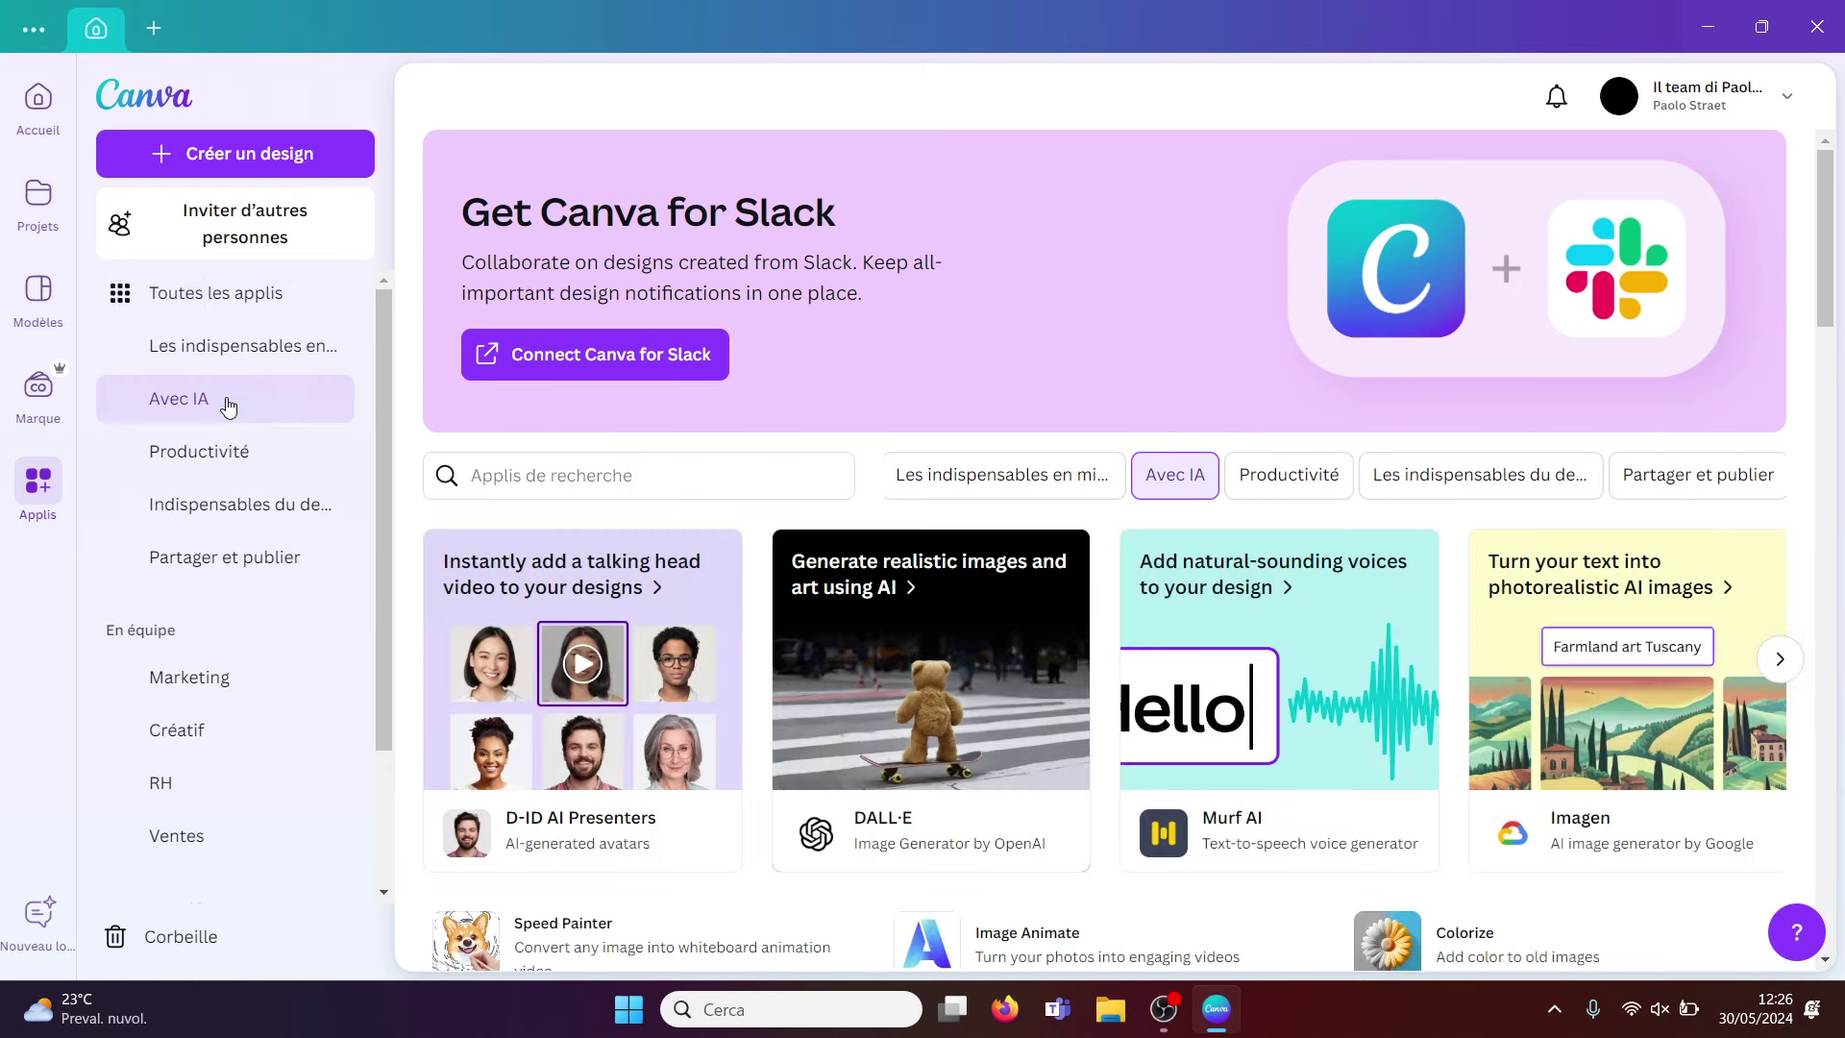
left_click(210, 464)
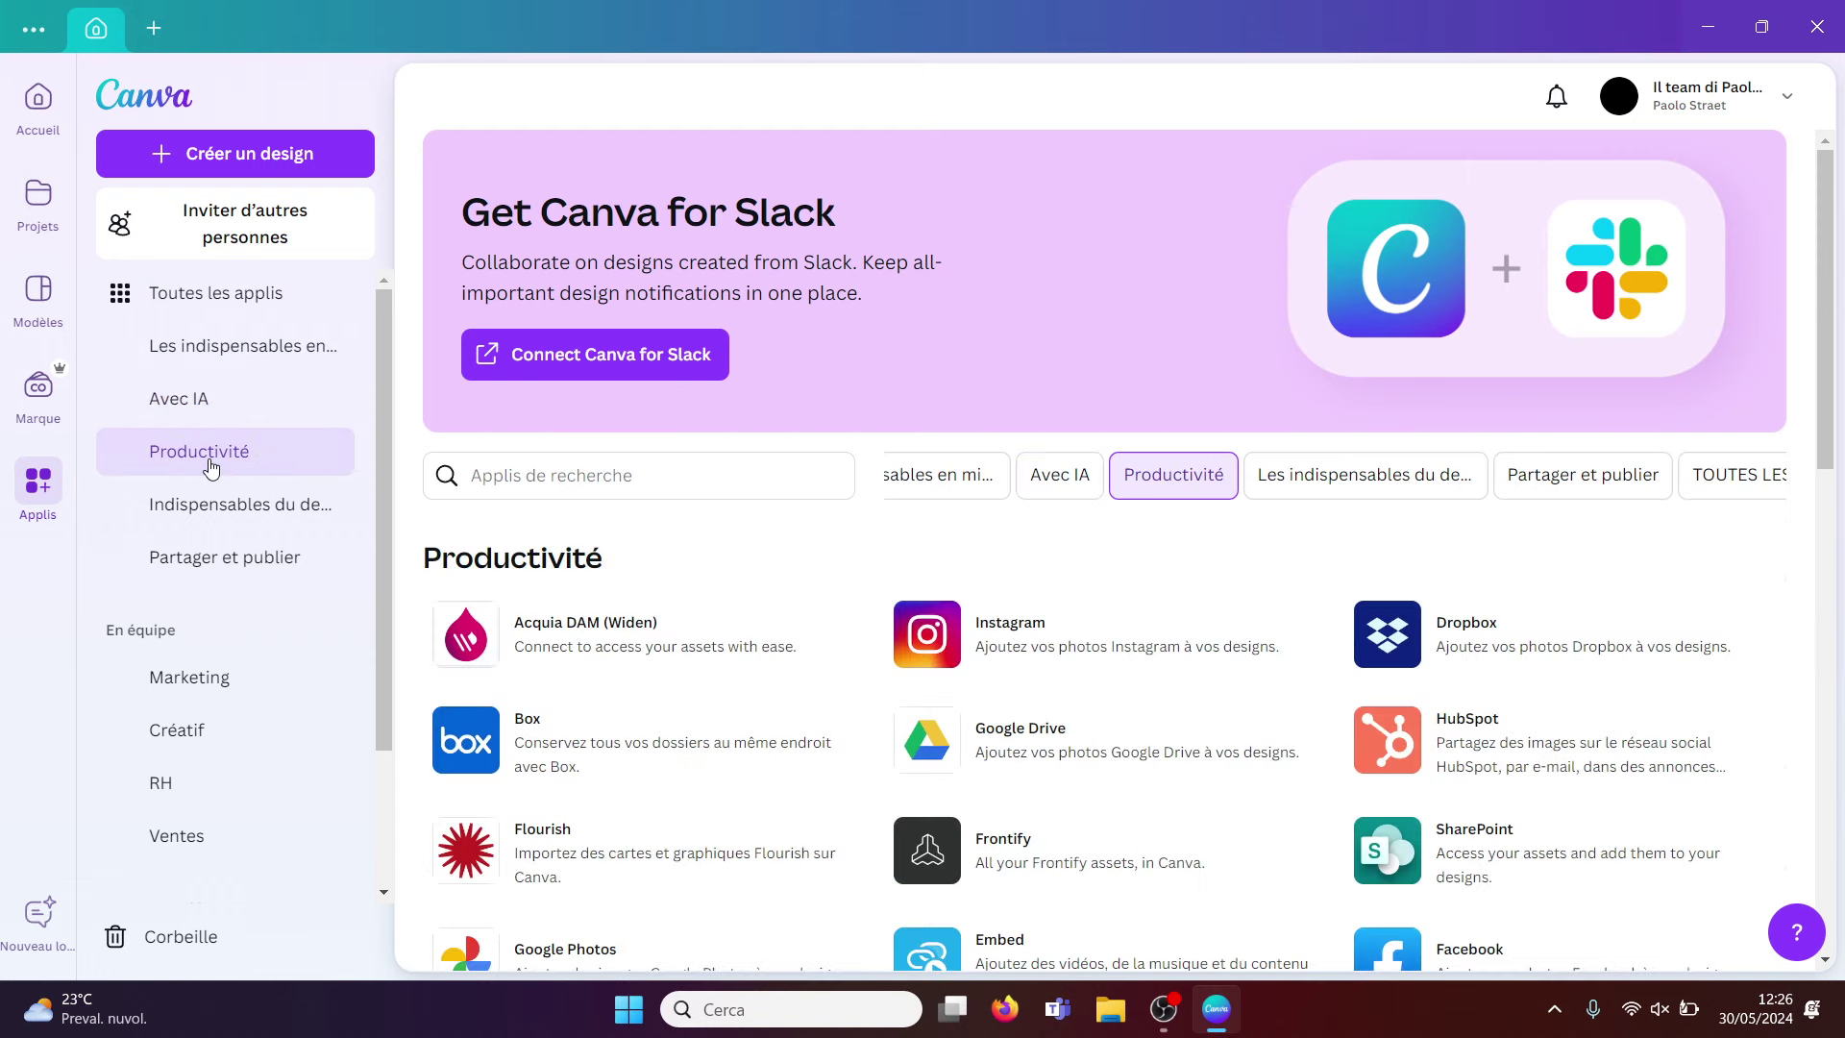
left_click(200, 560)
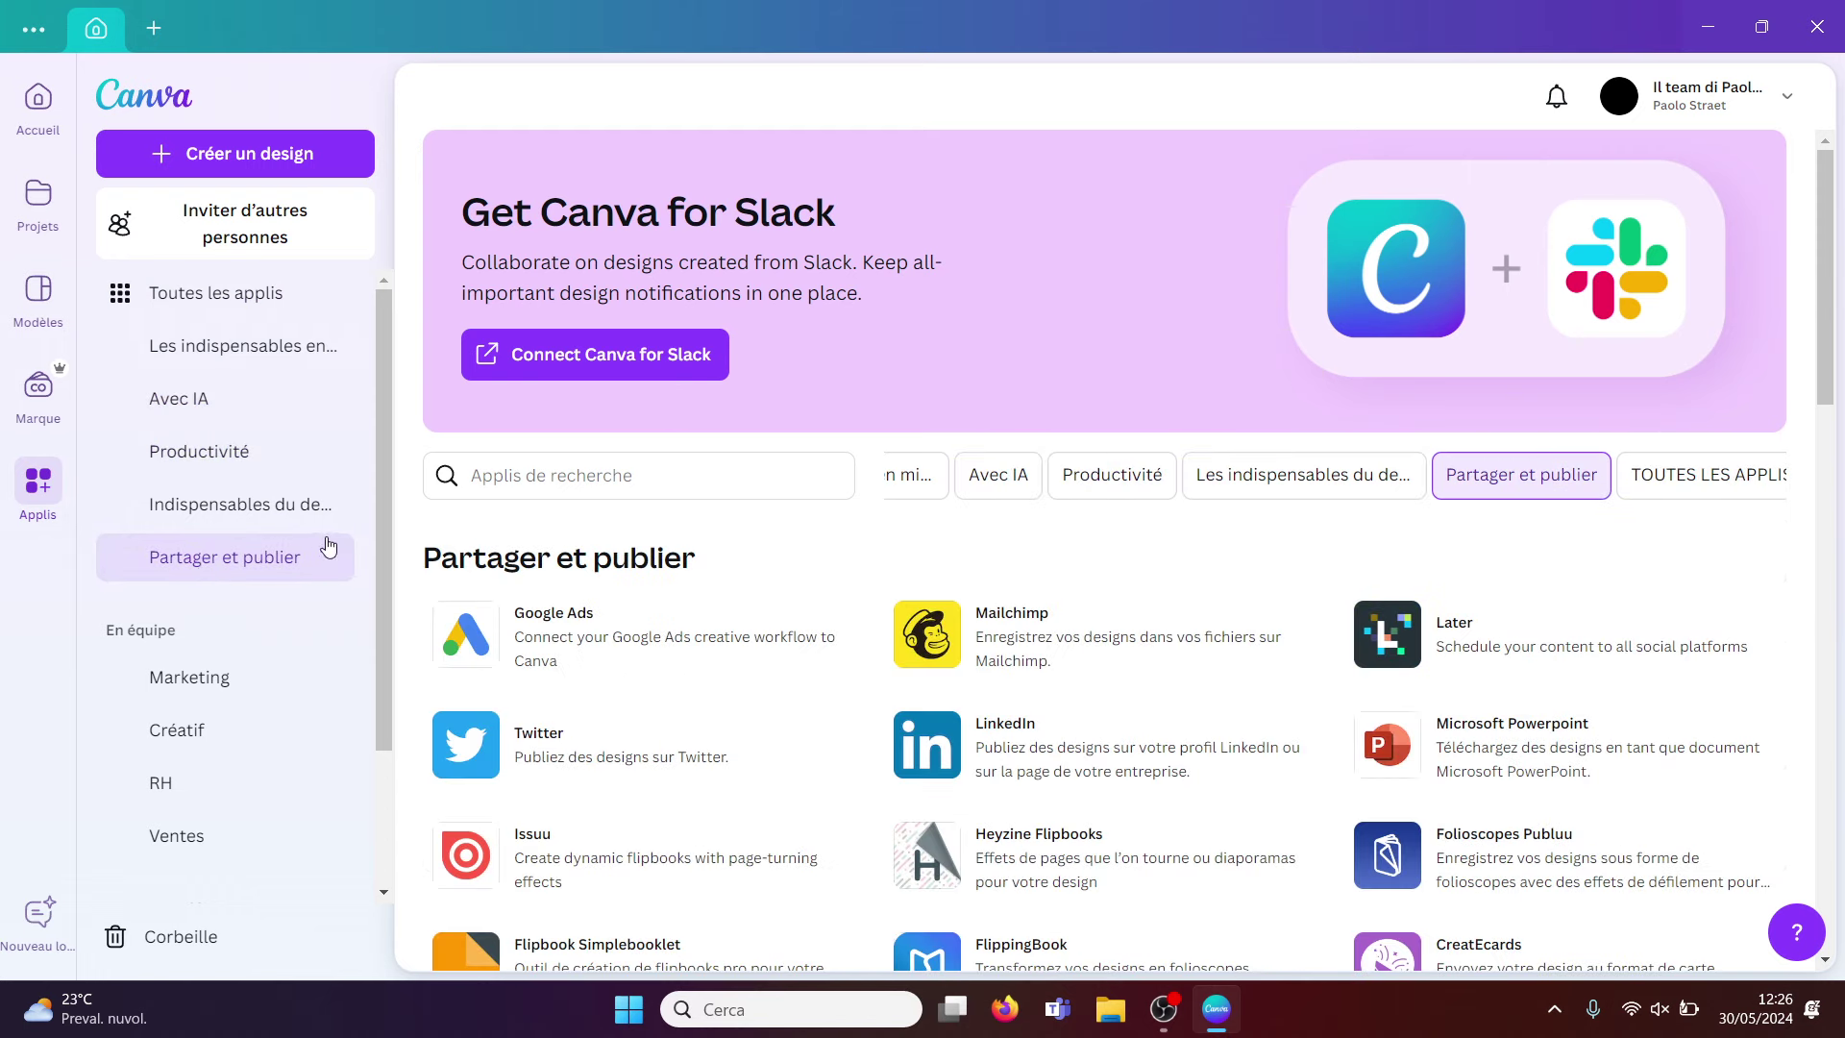
left_click(235, 686)
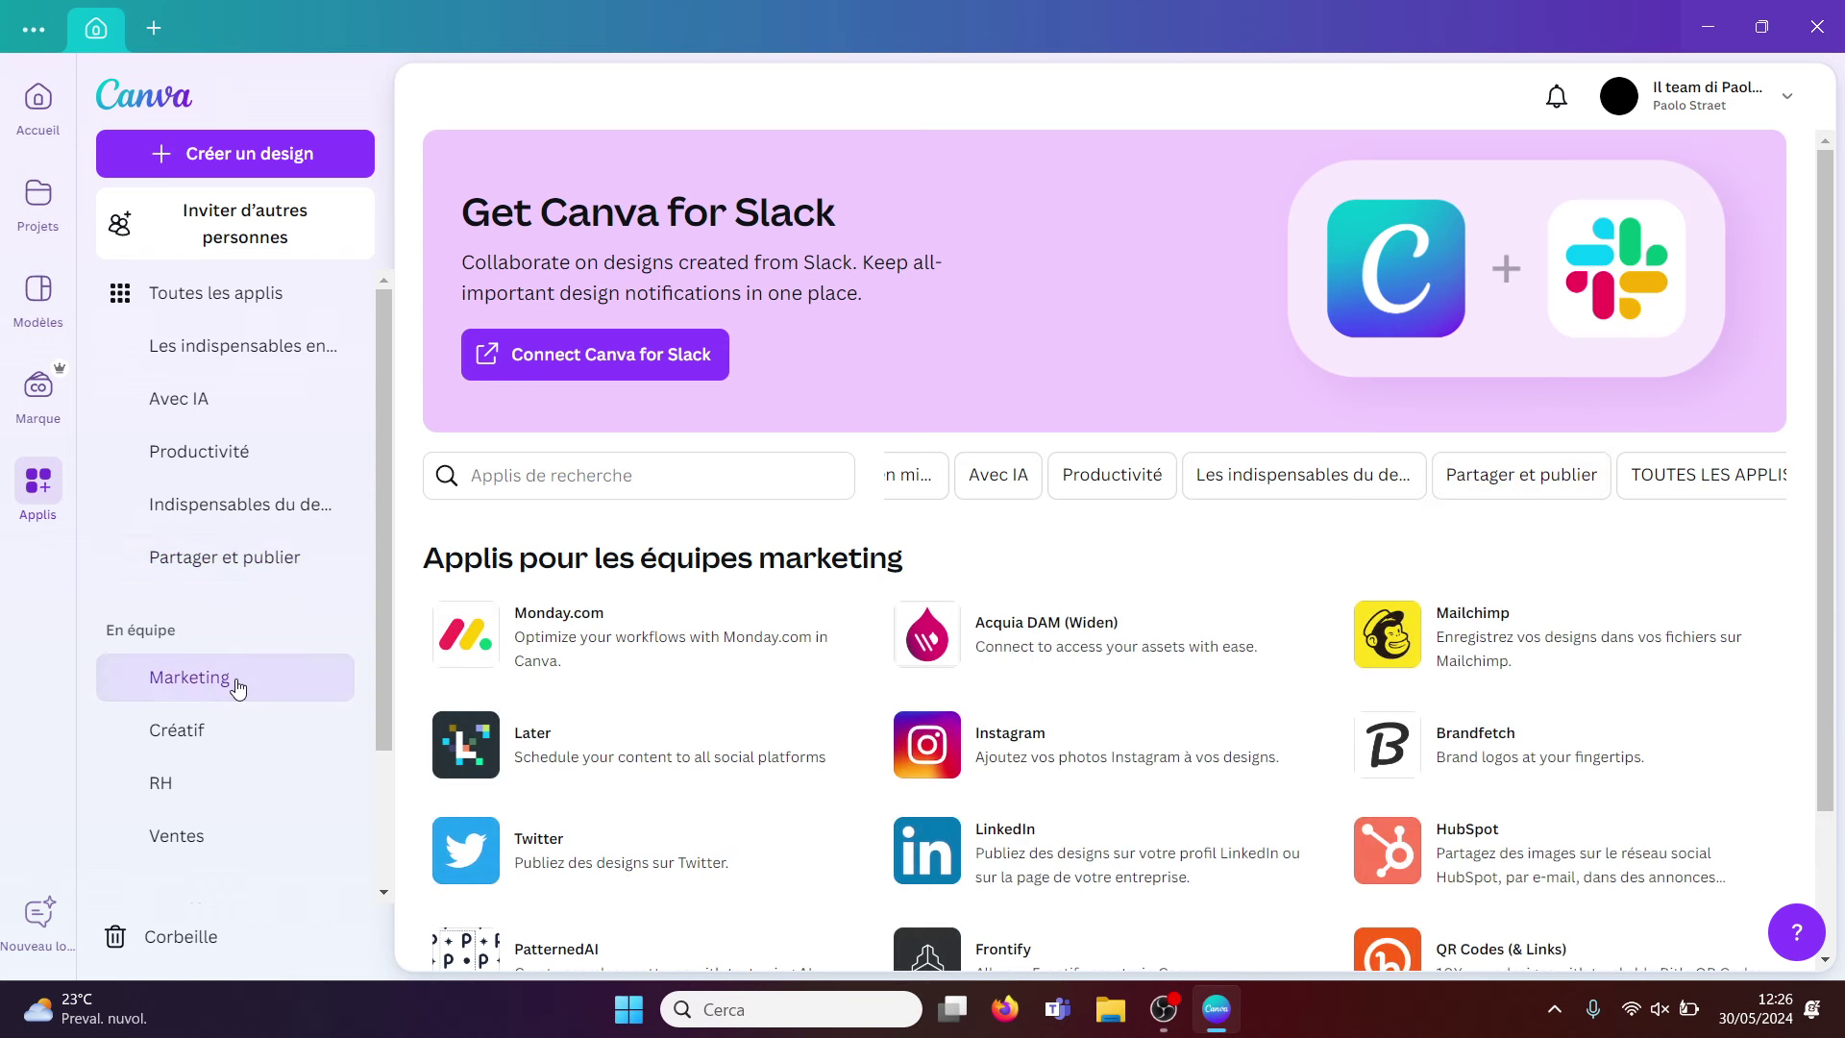
left_click(223, 732)
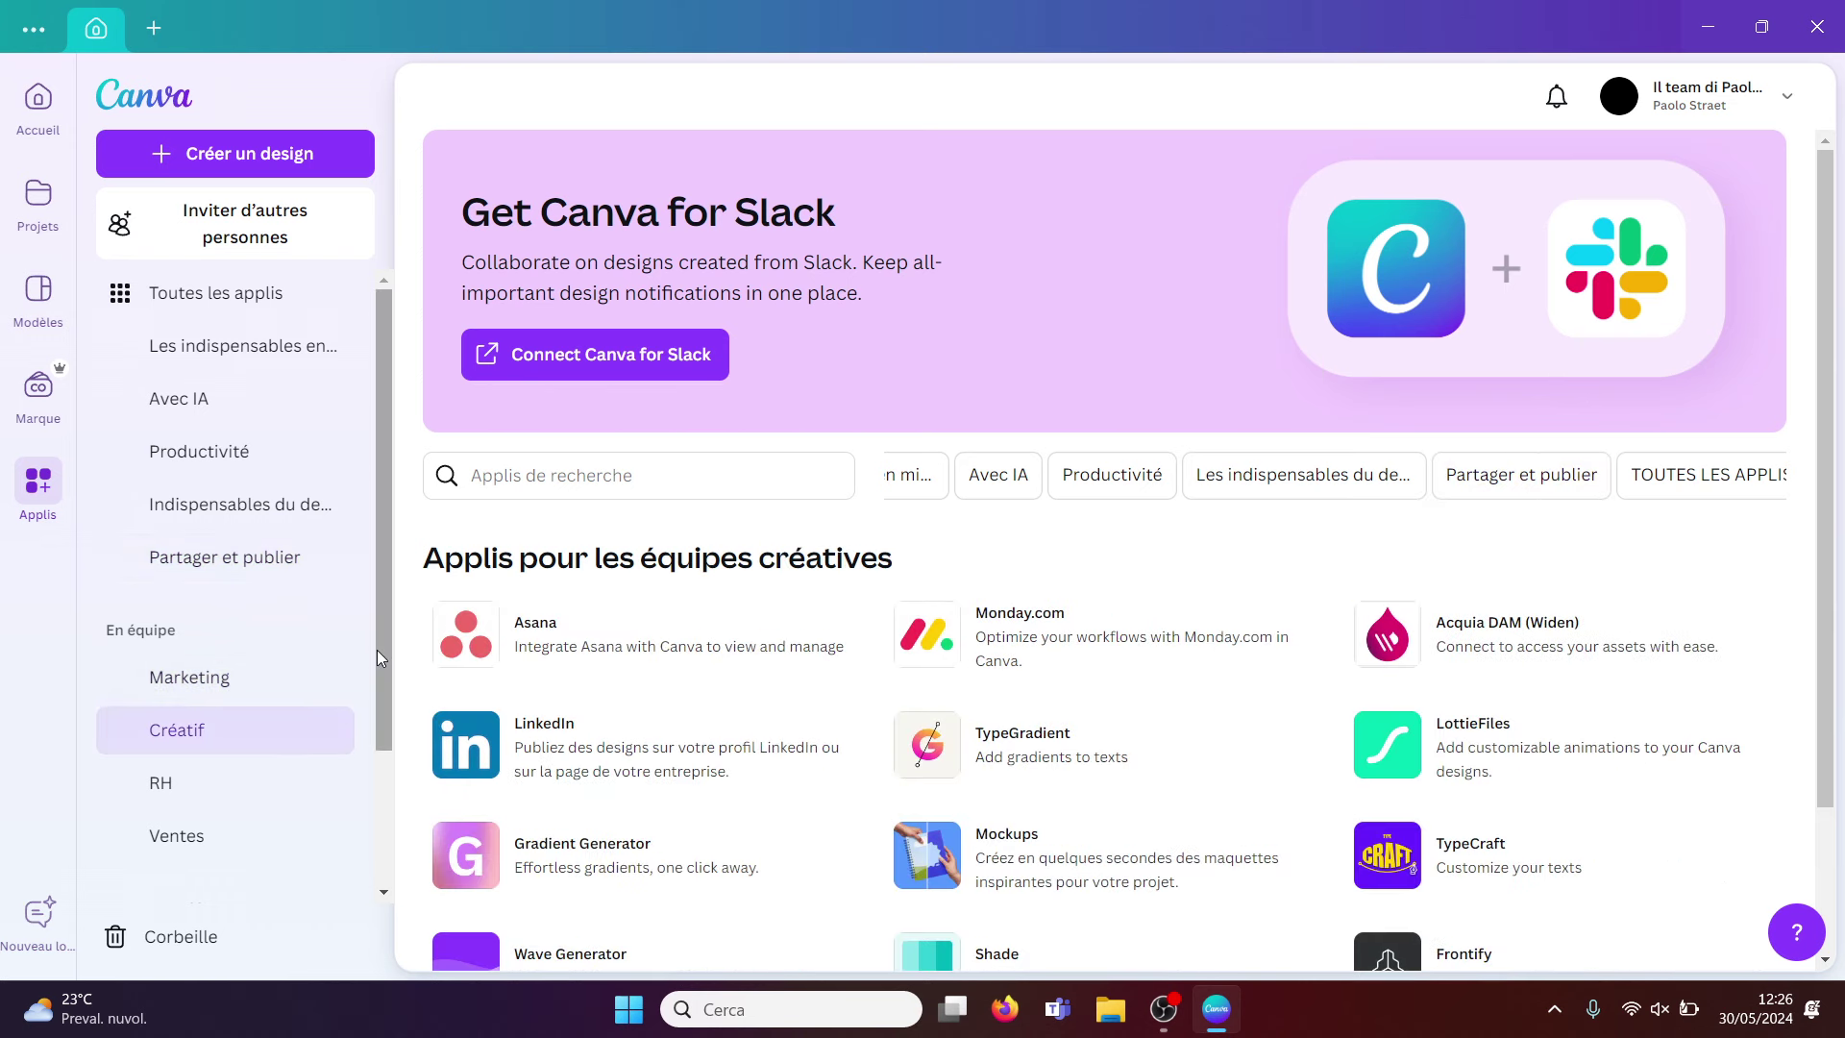
View the recommended Planificateur, Photos de produit and Mockups pages in Applis.
left_click_drag(377, 650, 388, 816)
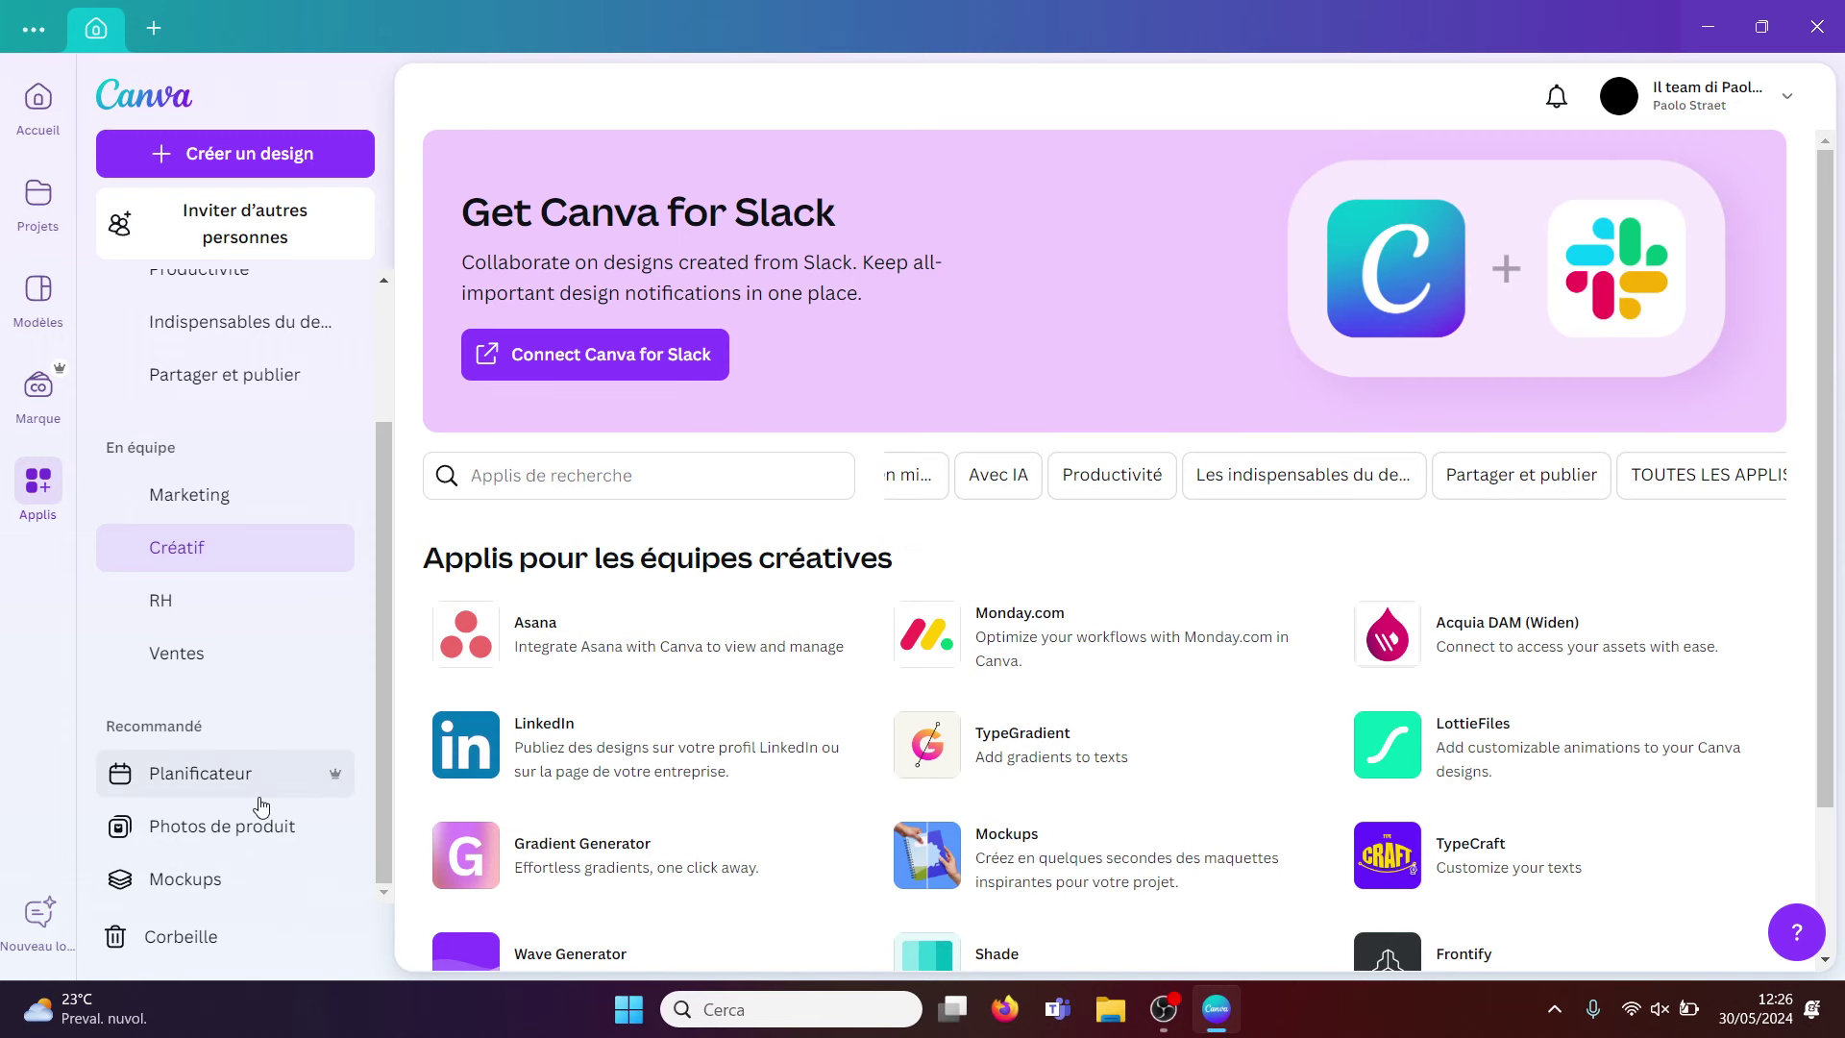
left_click(217, 765)
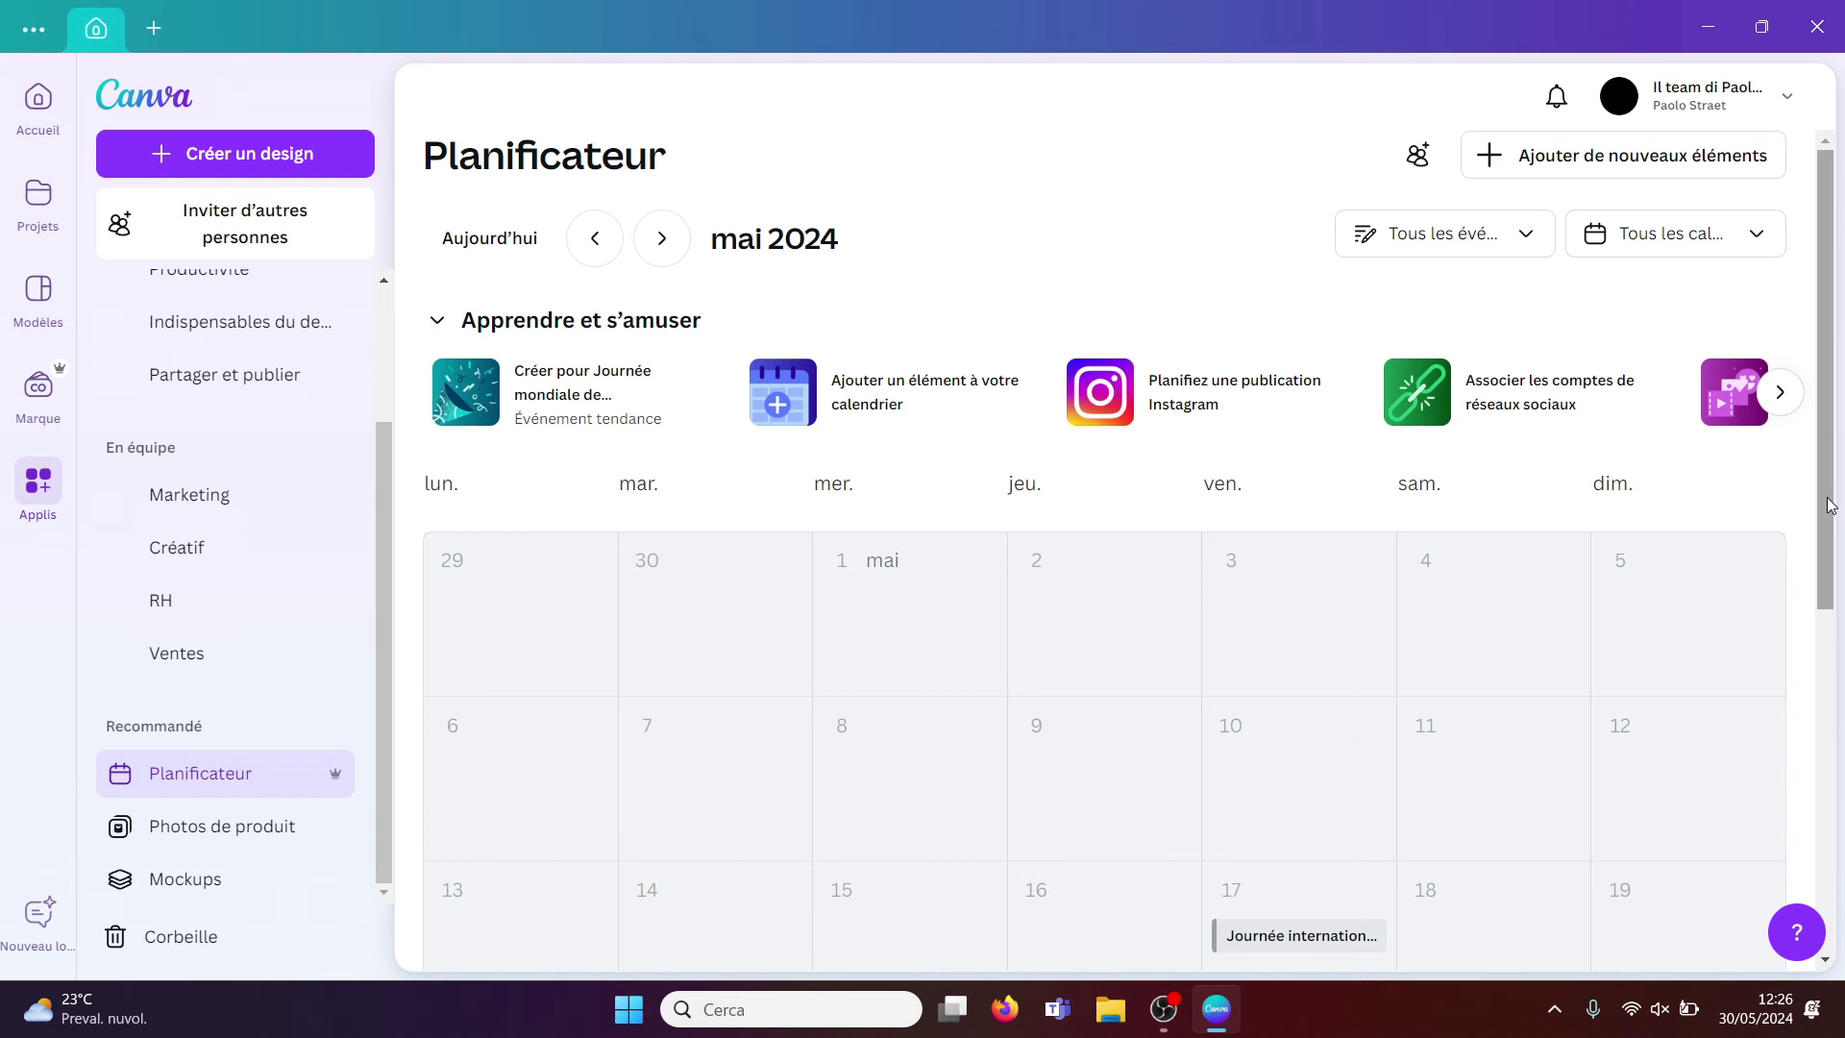
left_click_drag(1826, 523, 1818, 646)
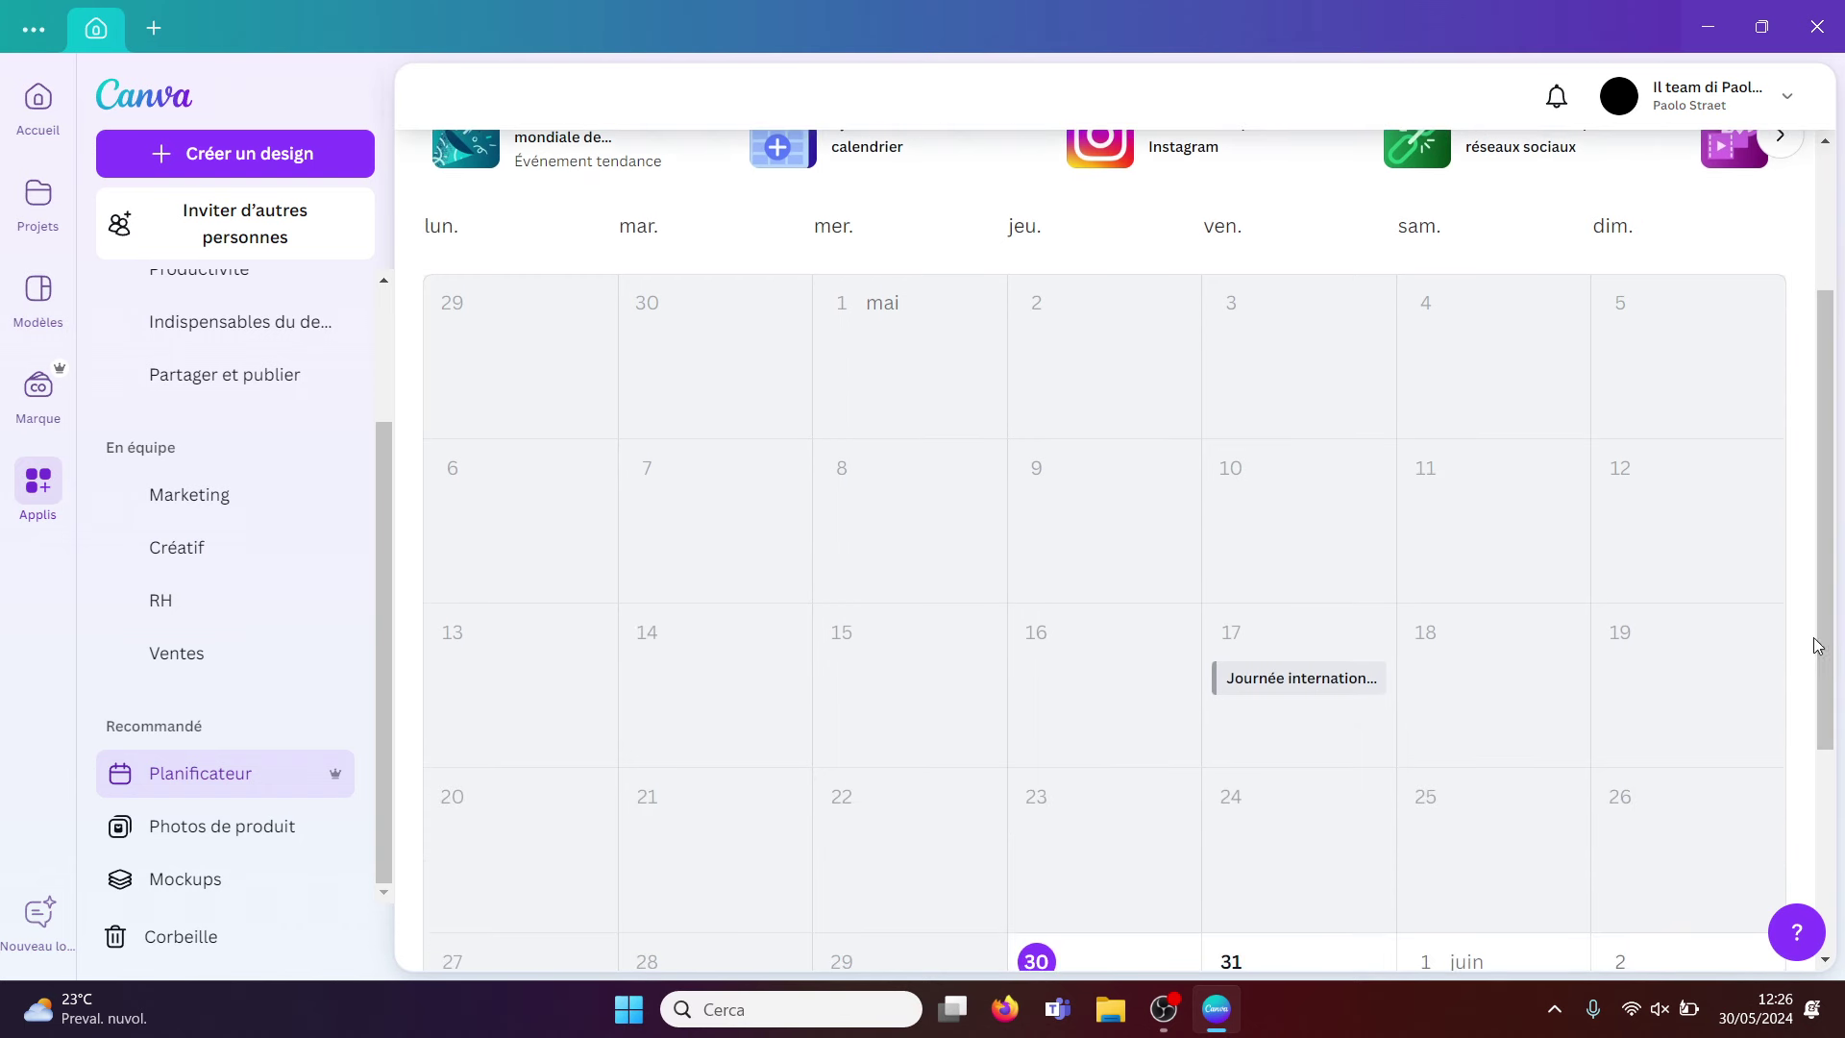
left_click(274, 829)
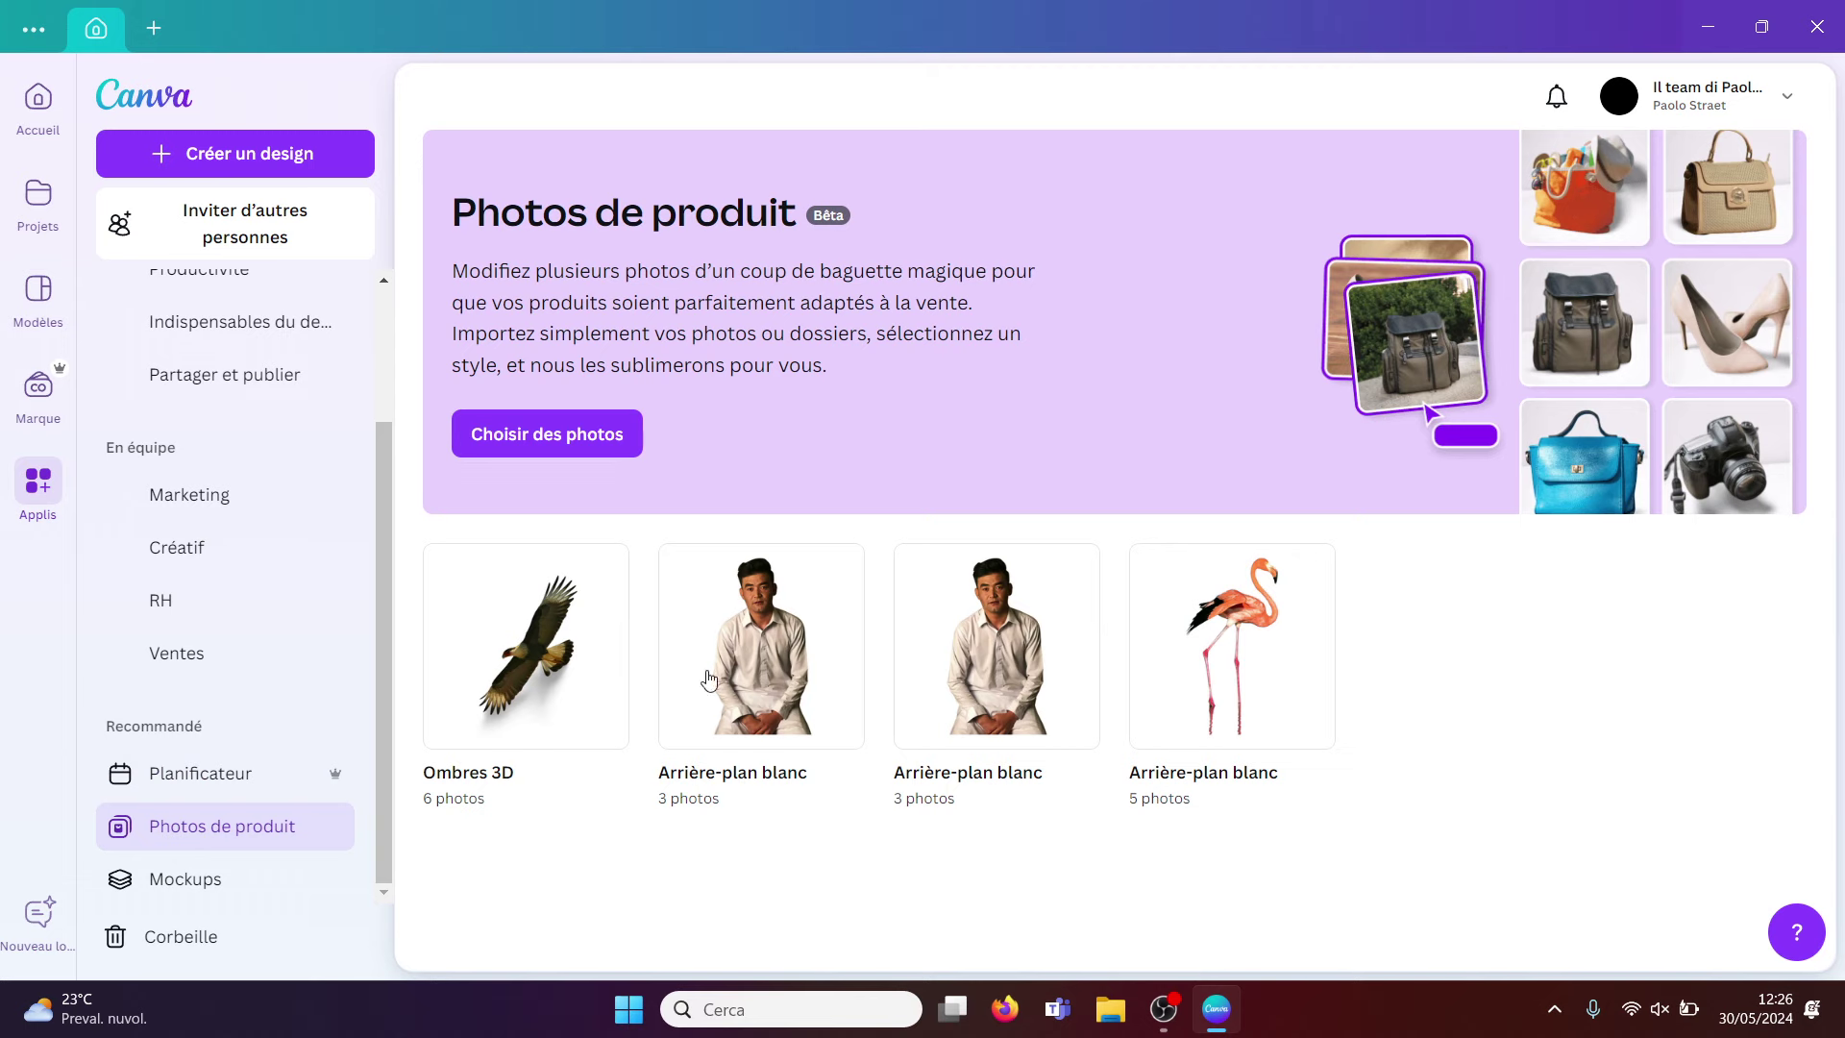
left_click(226, 900)
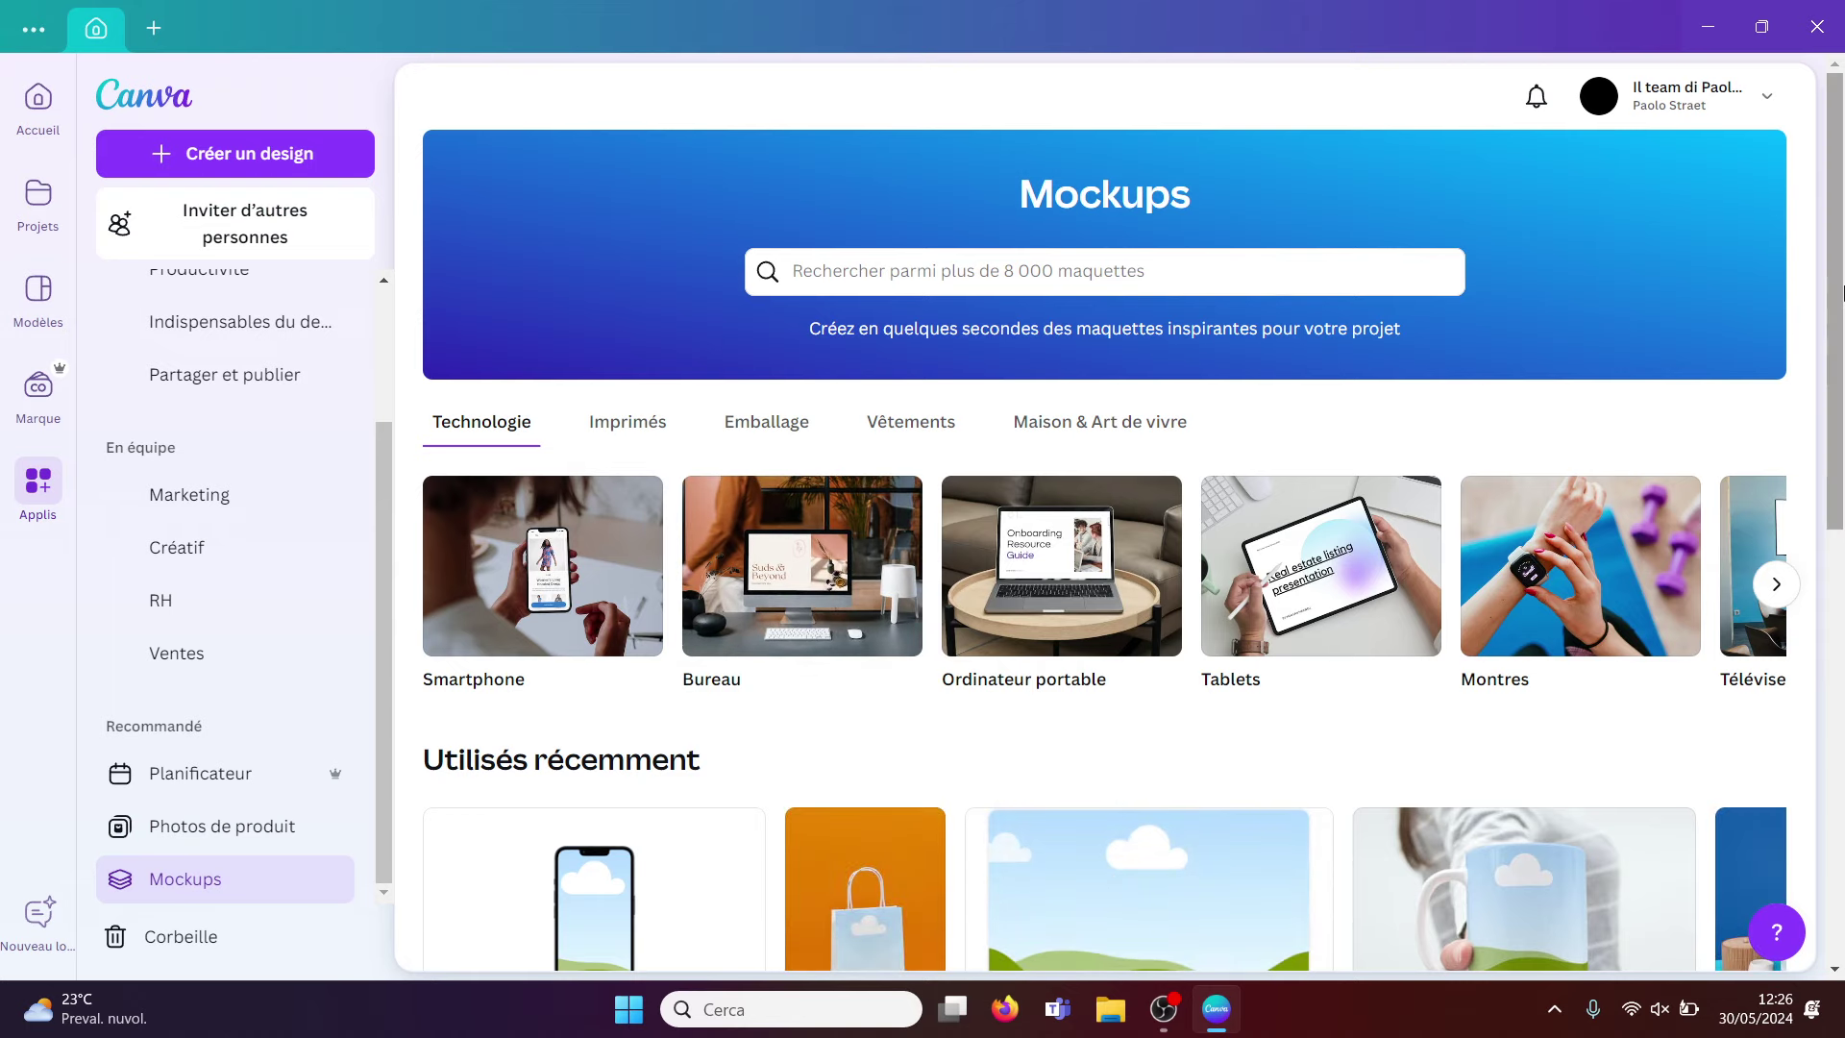
left_click_drag(1831, 296, 1821, 693)
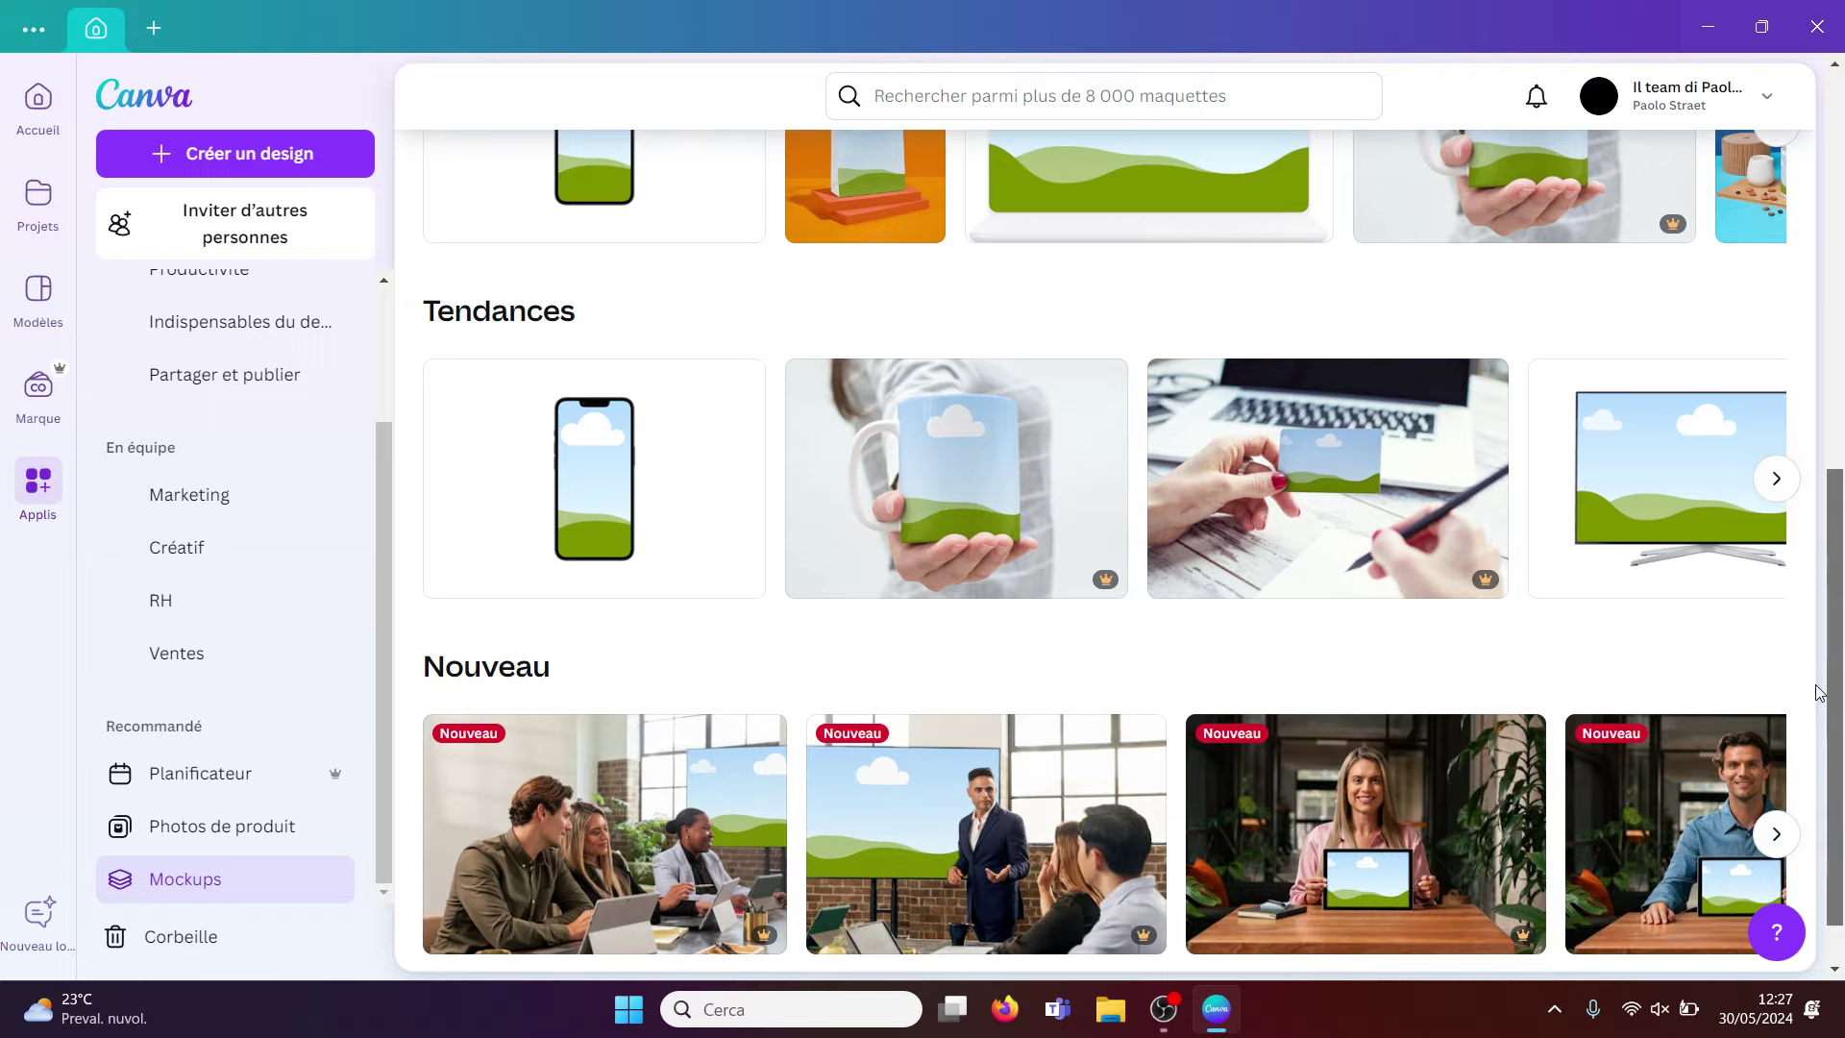
left_click(338, 878)
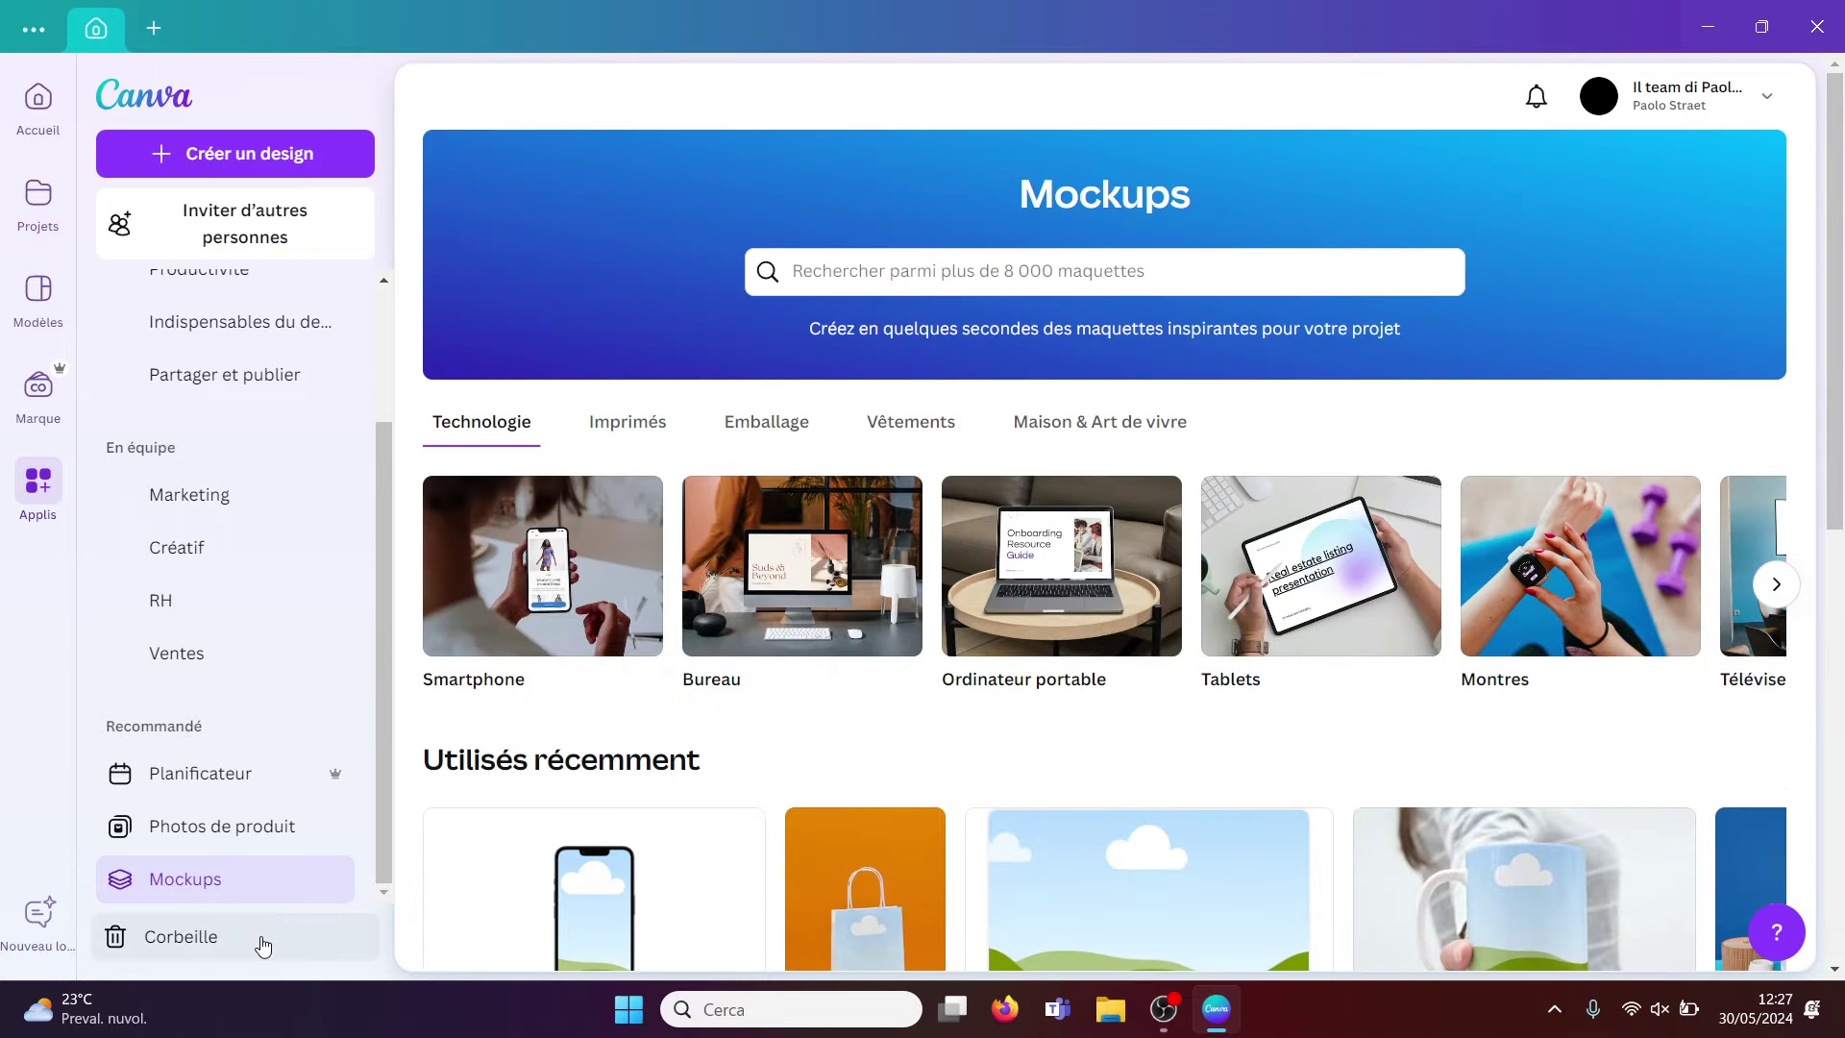
Return to the Accueil page and rename the second recent design, an untitled video, as "test".
left_click(32, 131)
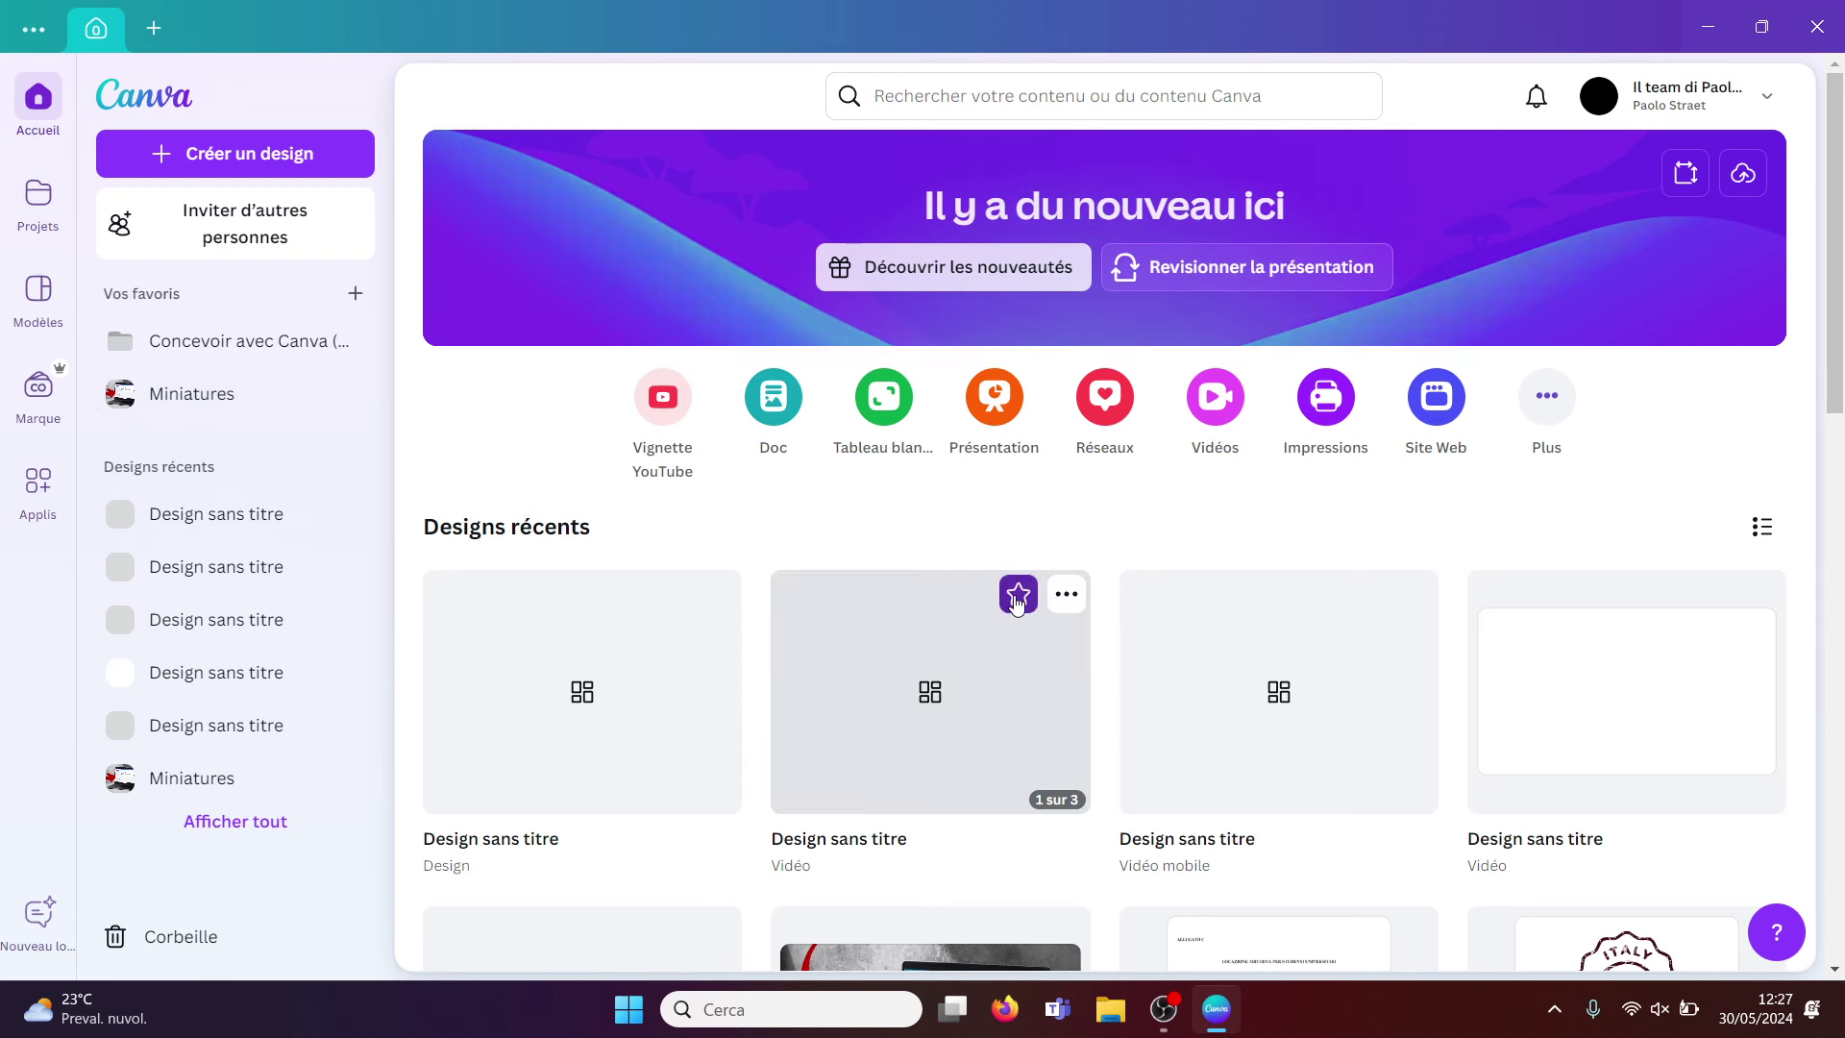
left_click(918, 846)
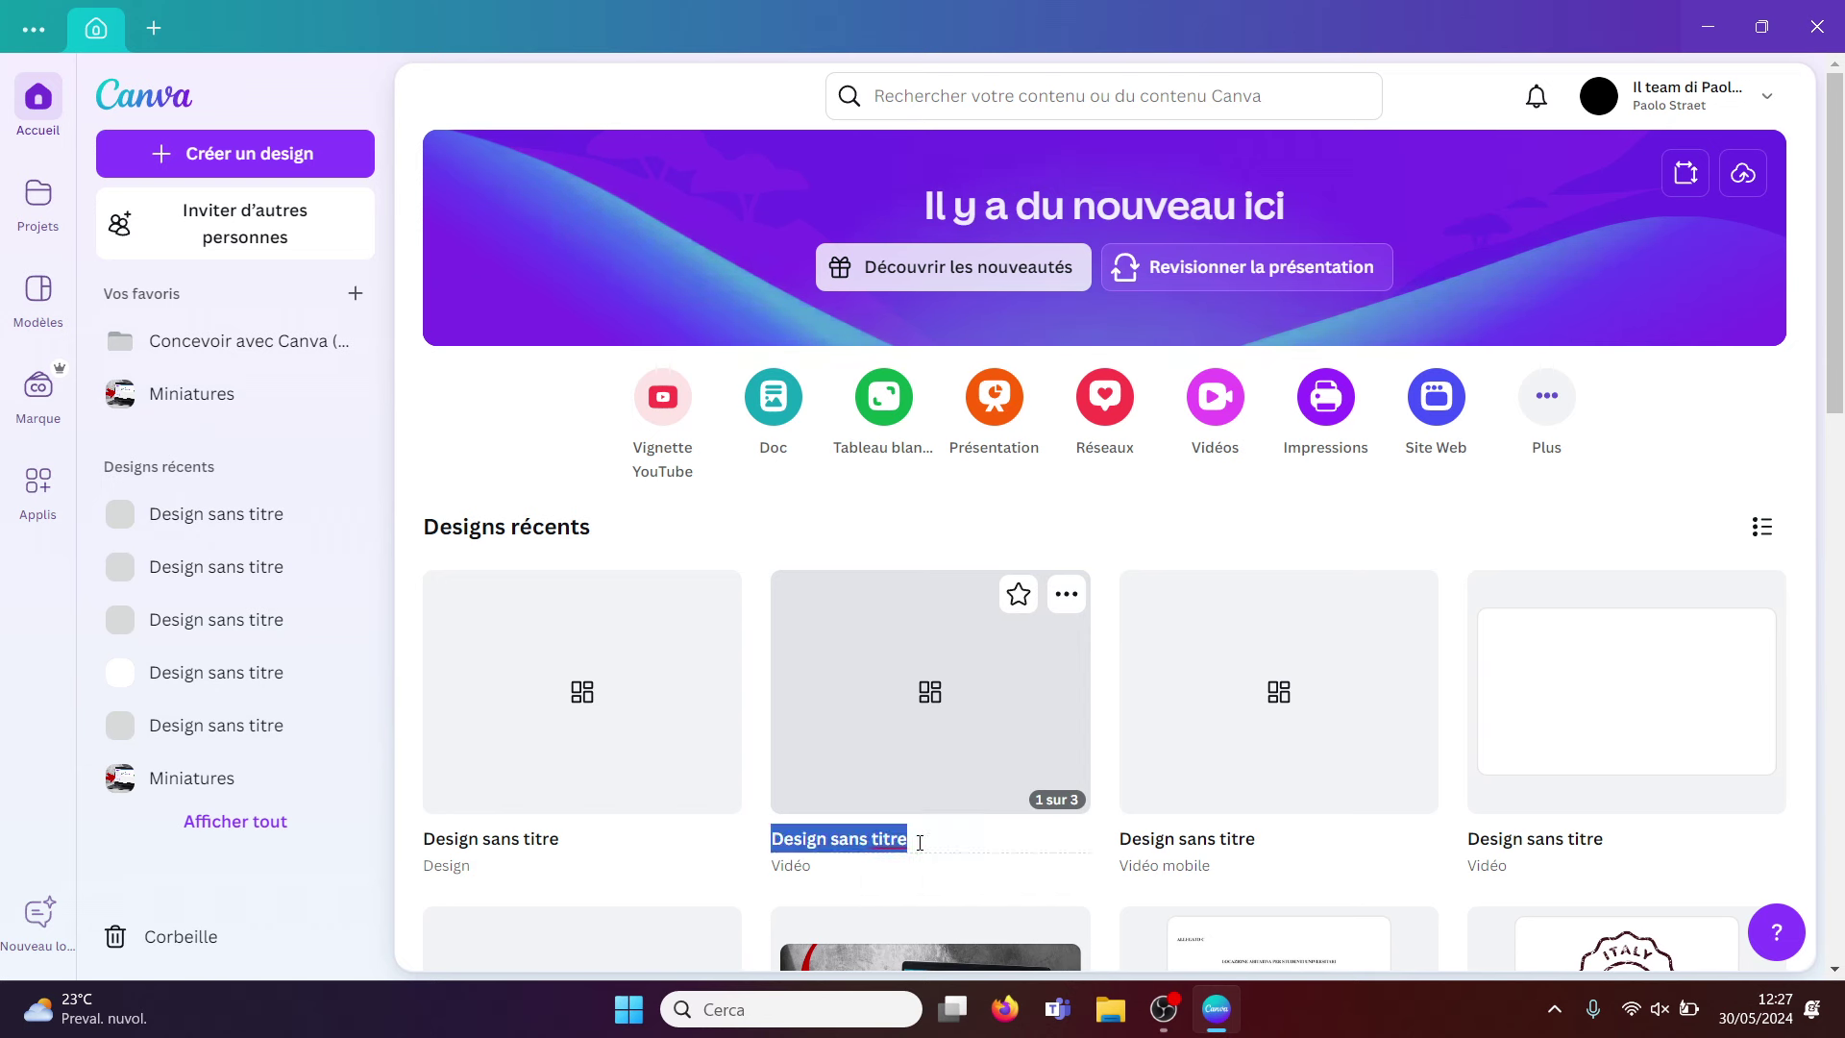
type("test")
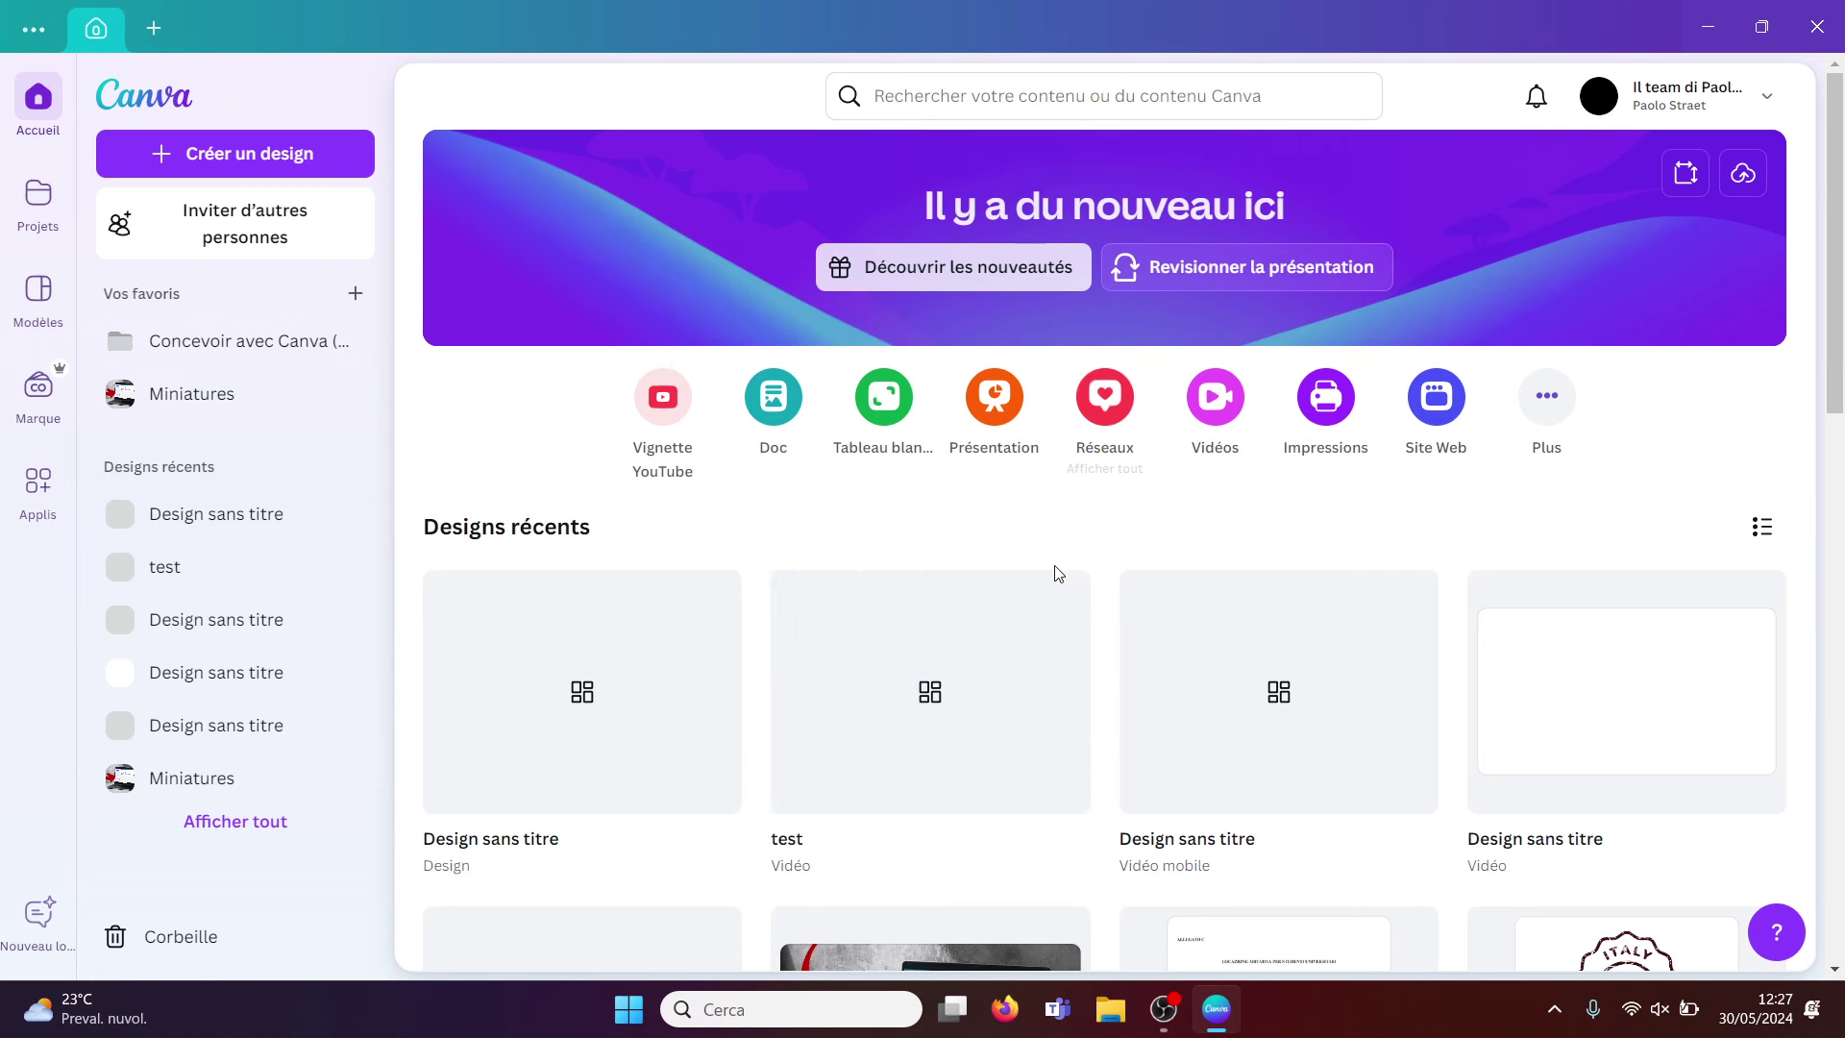
Add the test video to favourites, and open it from Vos favoris in a new tab before closing that tab.
left_click(1019, 595)
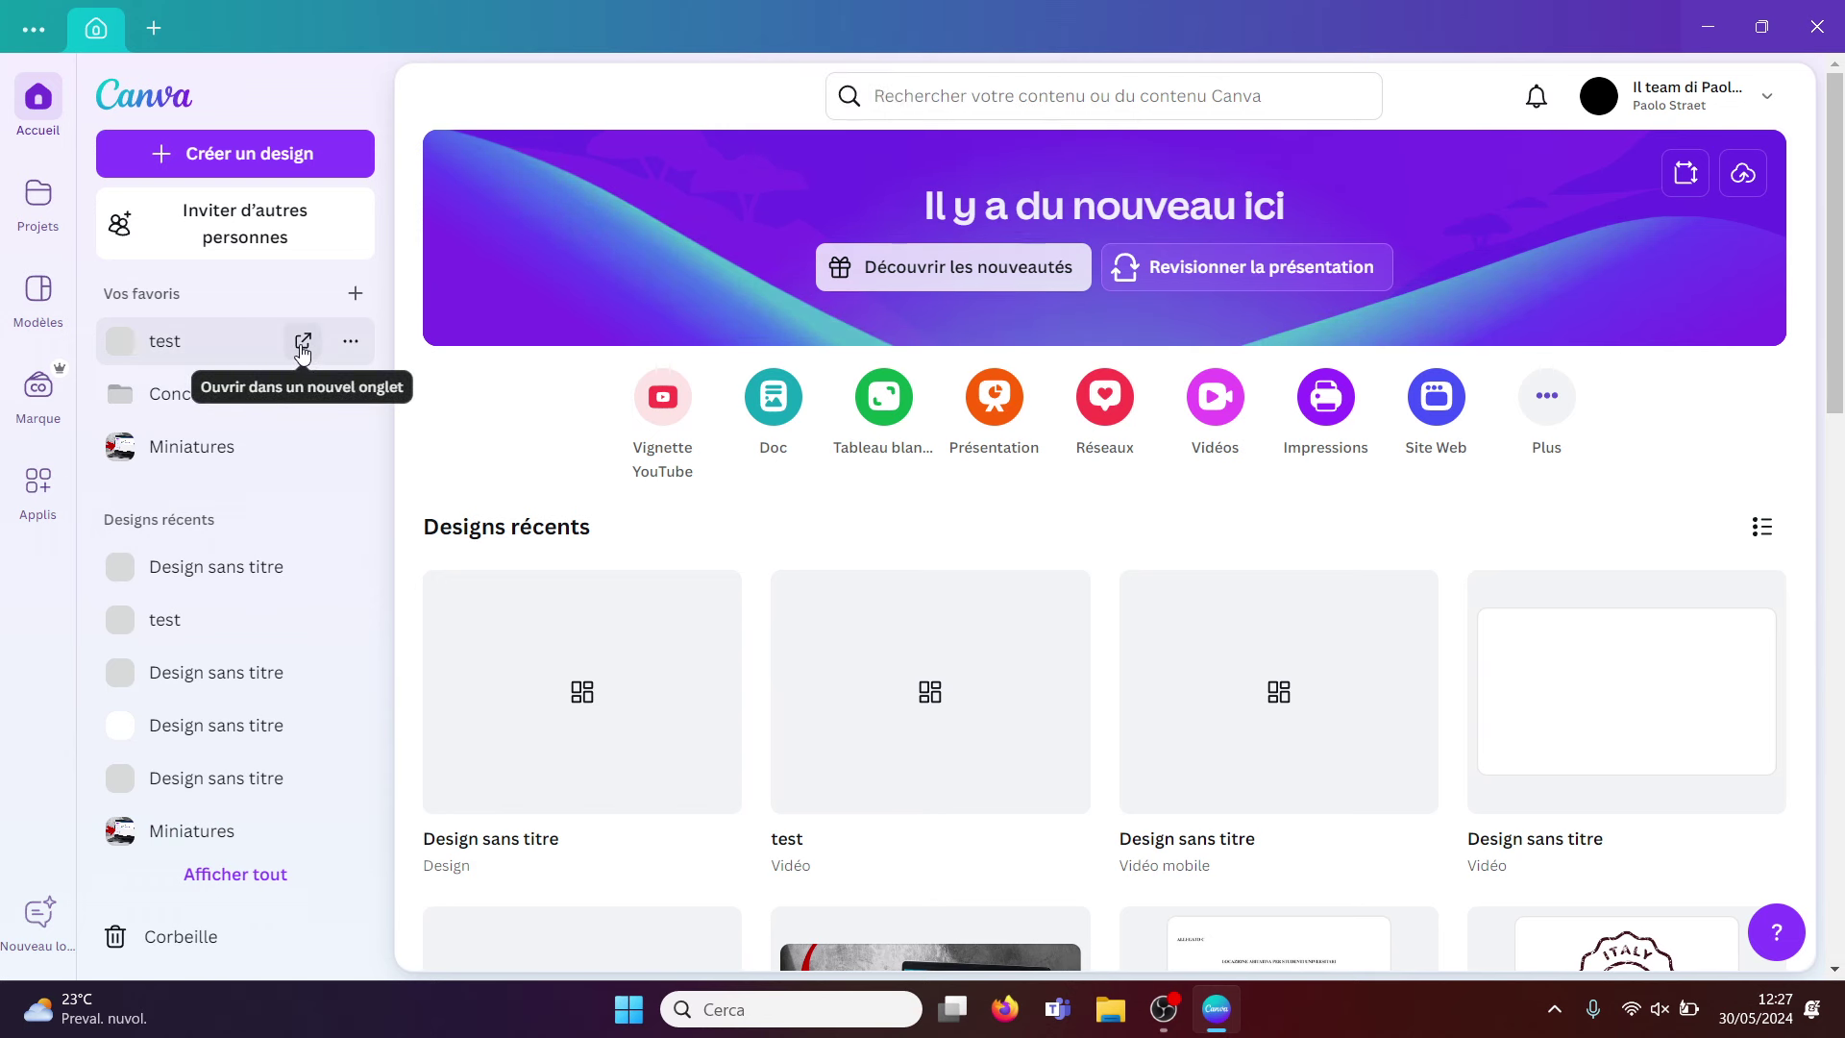
left_click(302, 346)
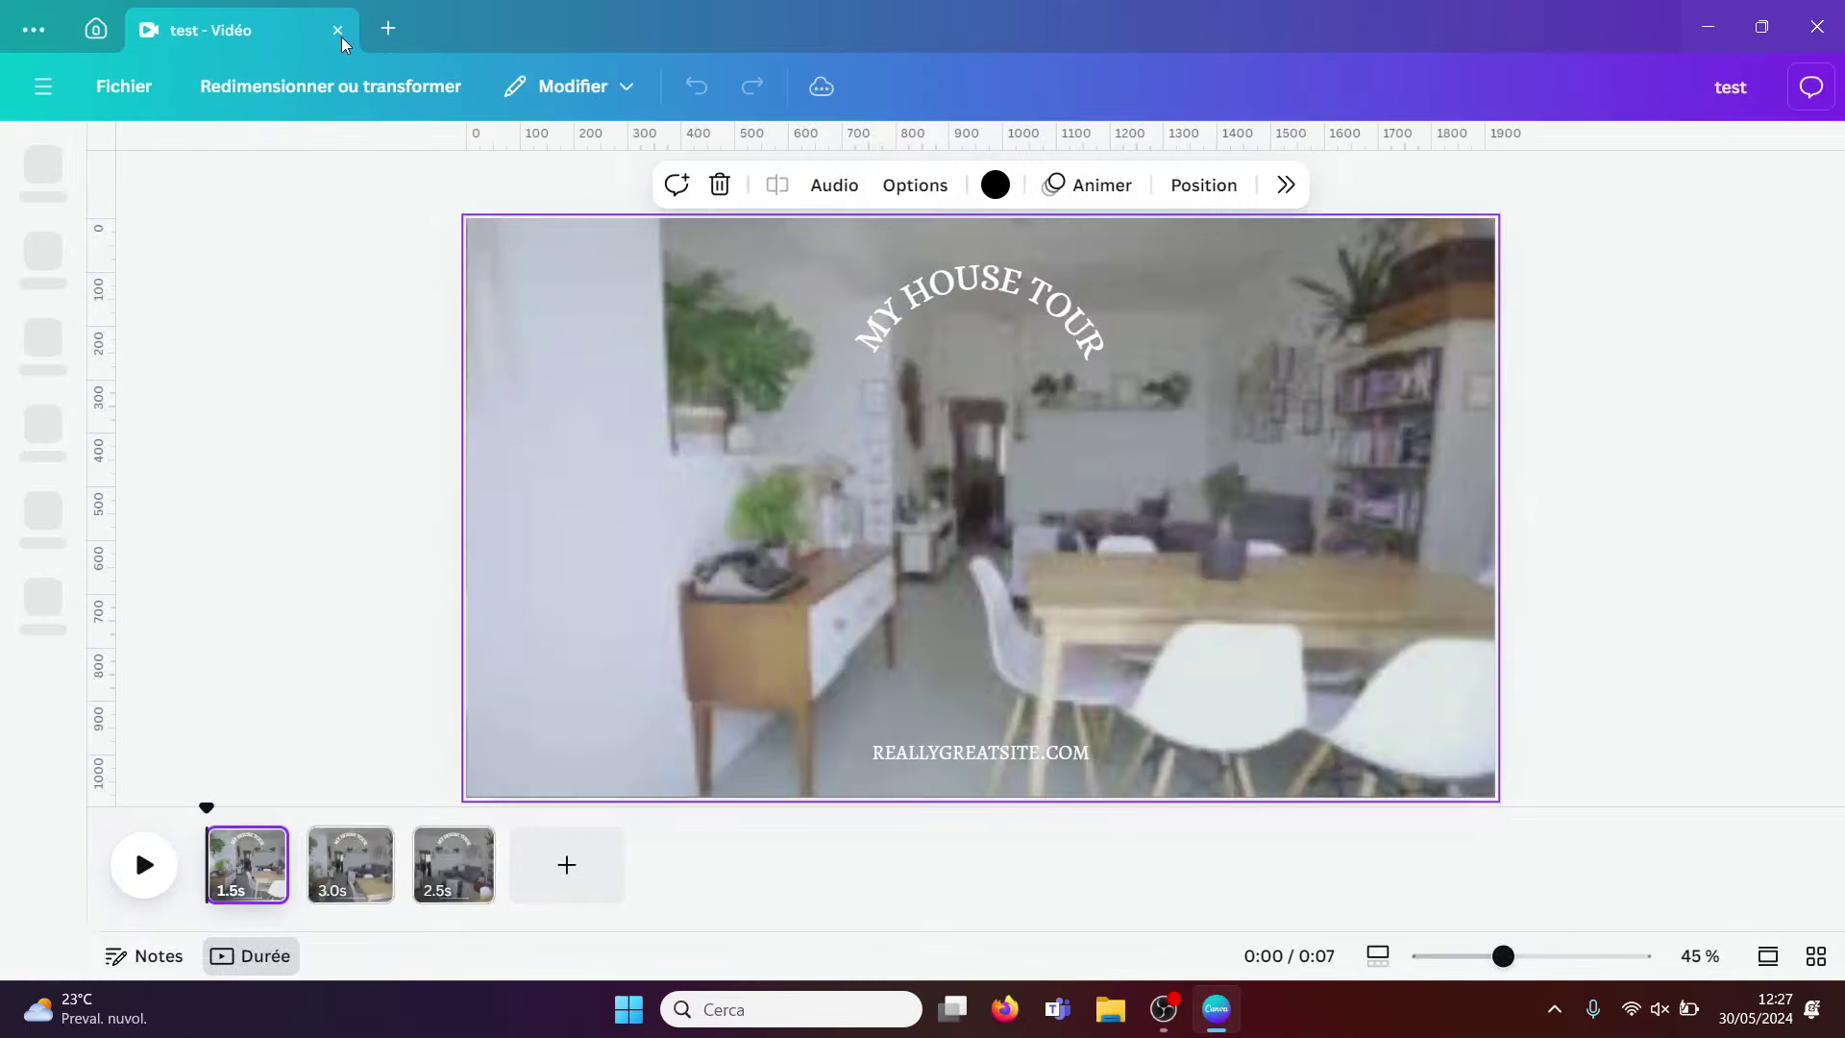
left_click(342, 37)
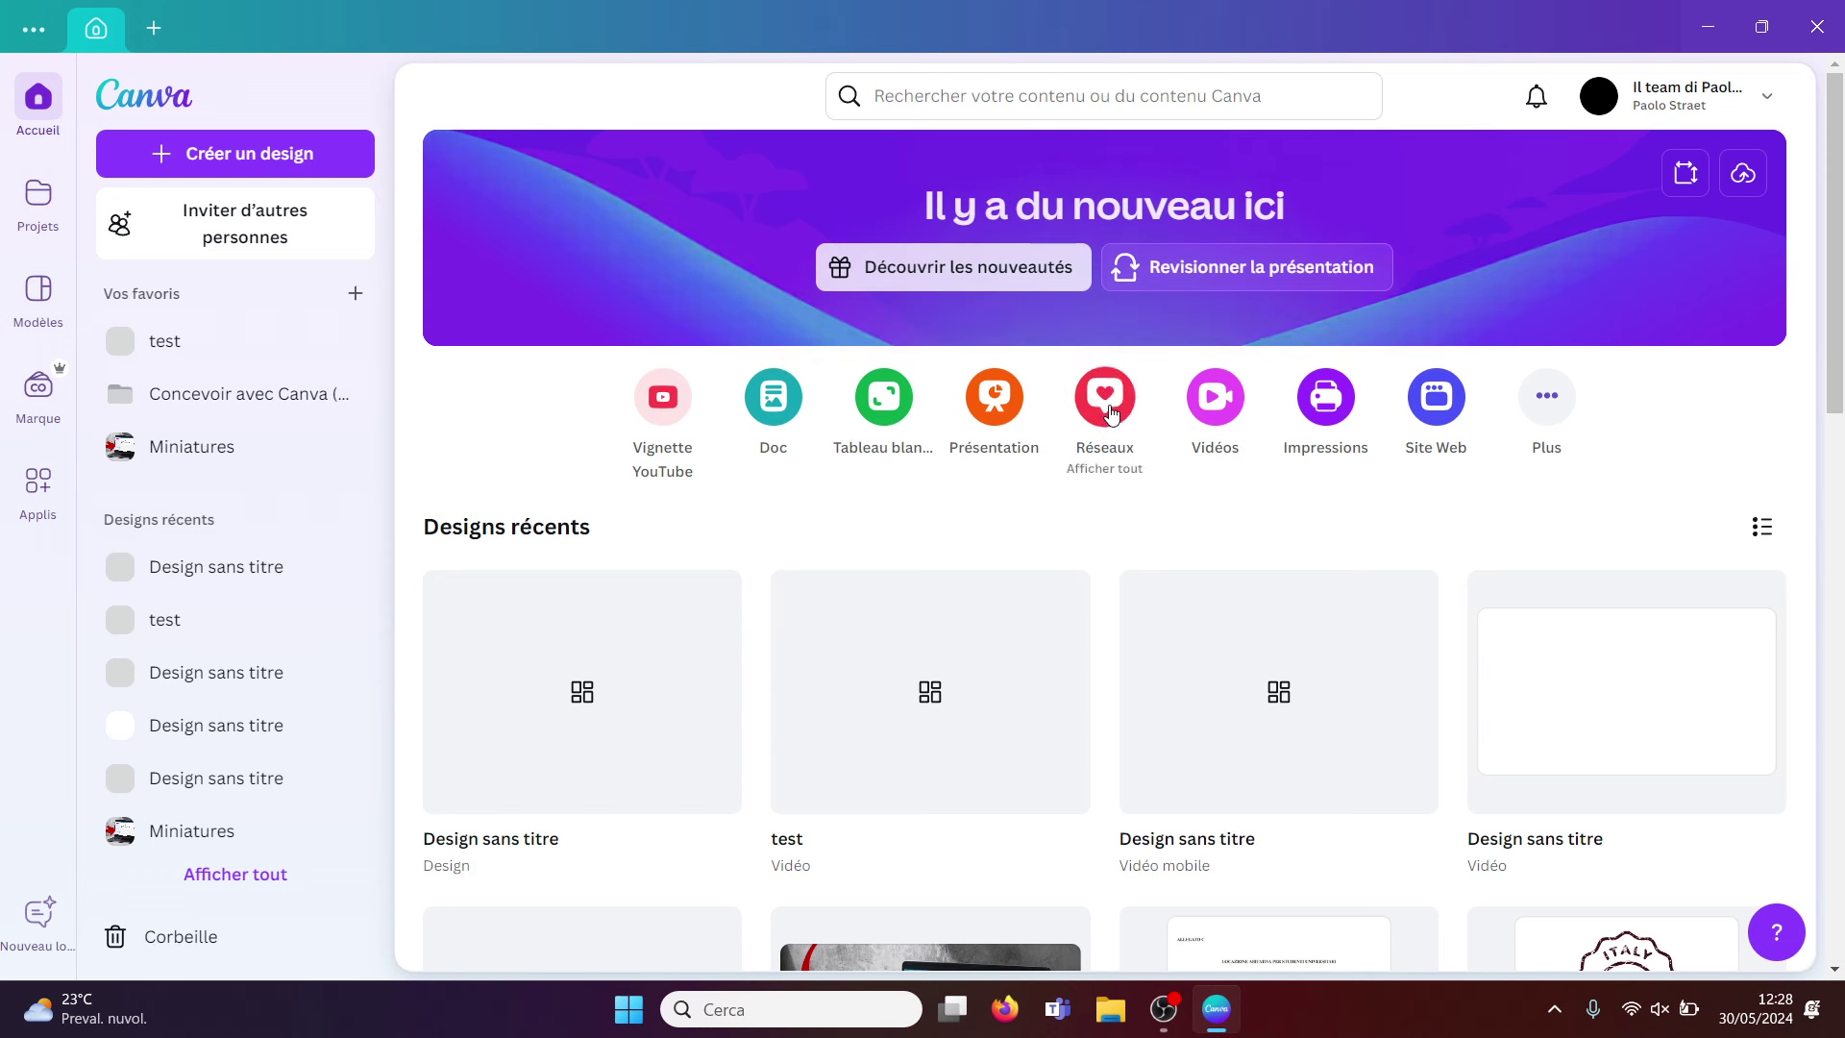
View the video formats available for a new design, and open a blank Doc briefly before closing it.
left_click(1225, 410)
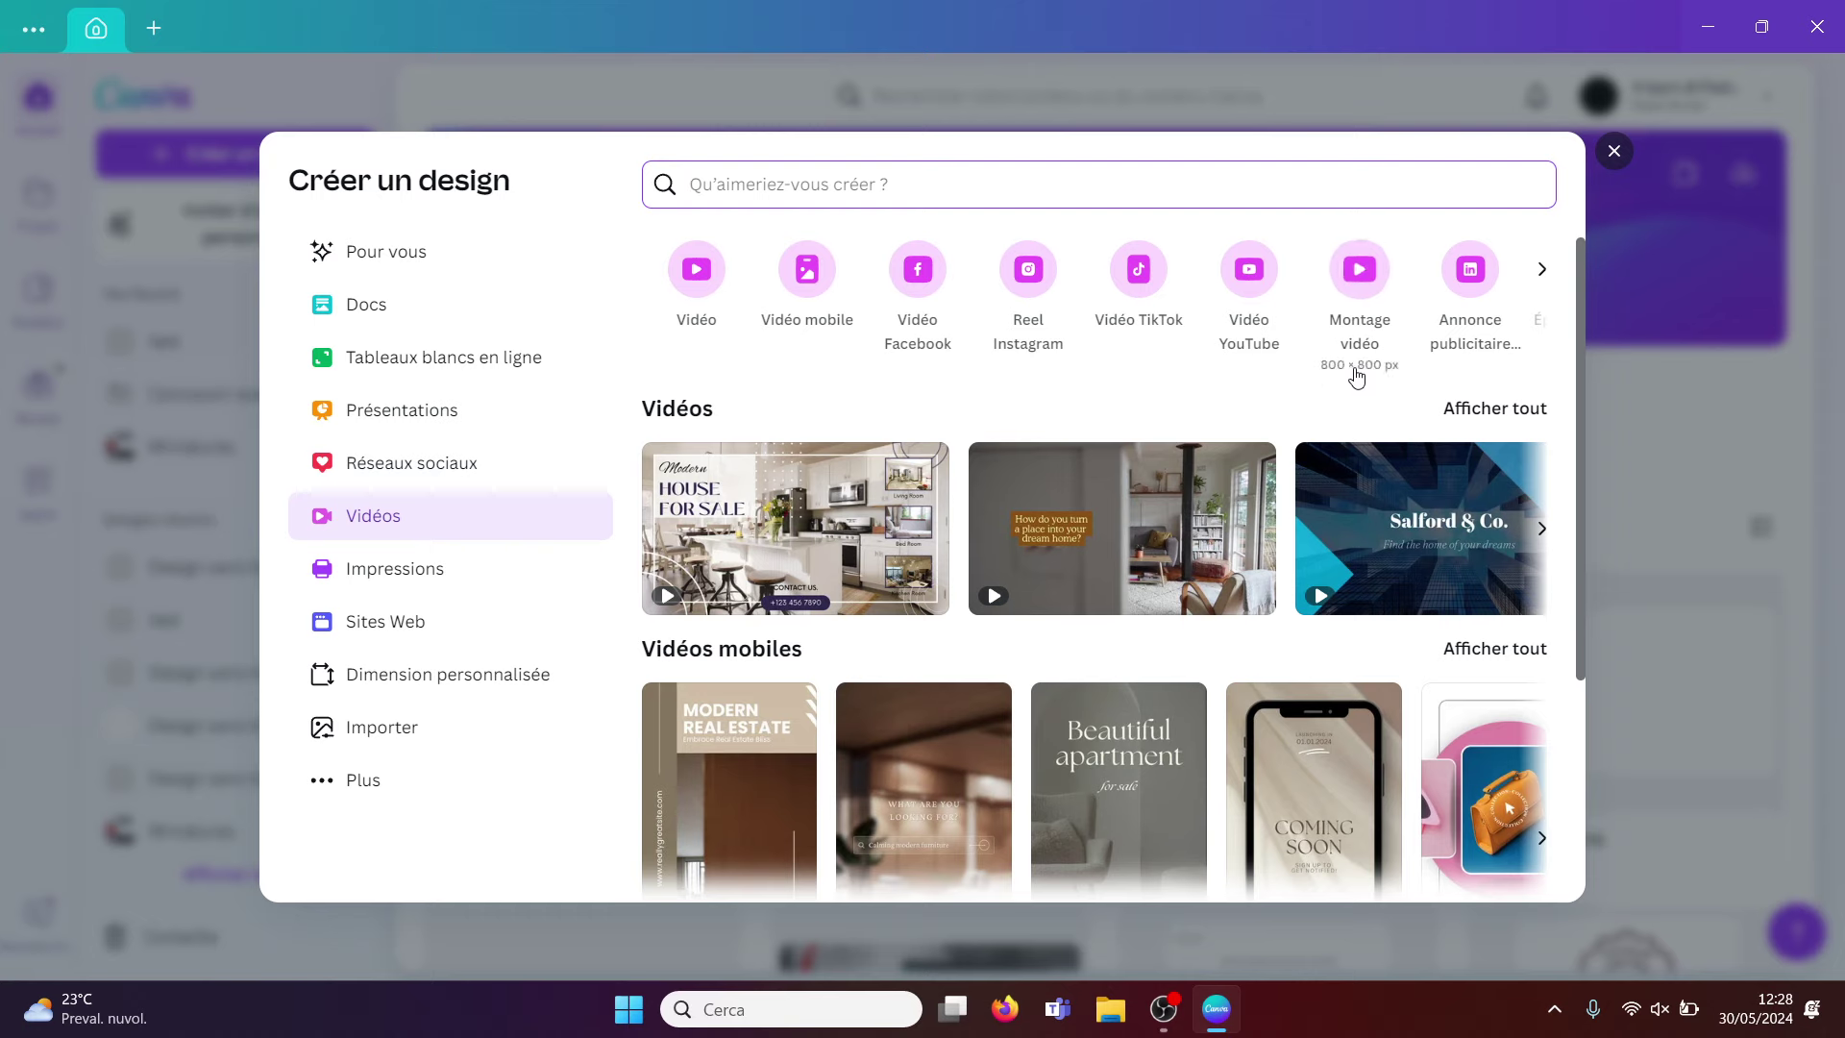
left_click(1614, 152)
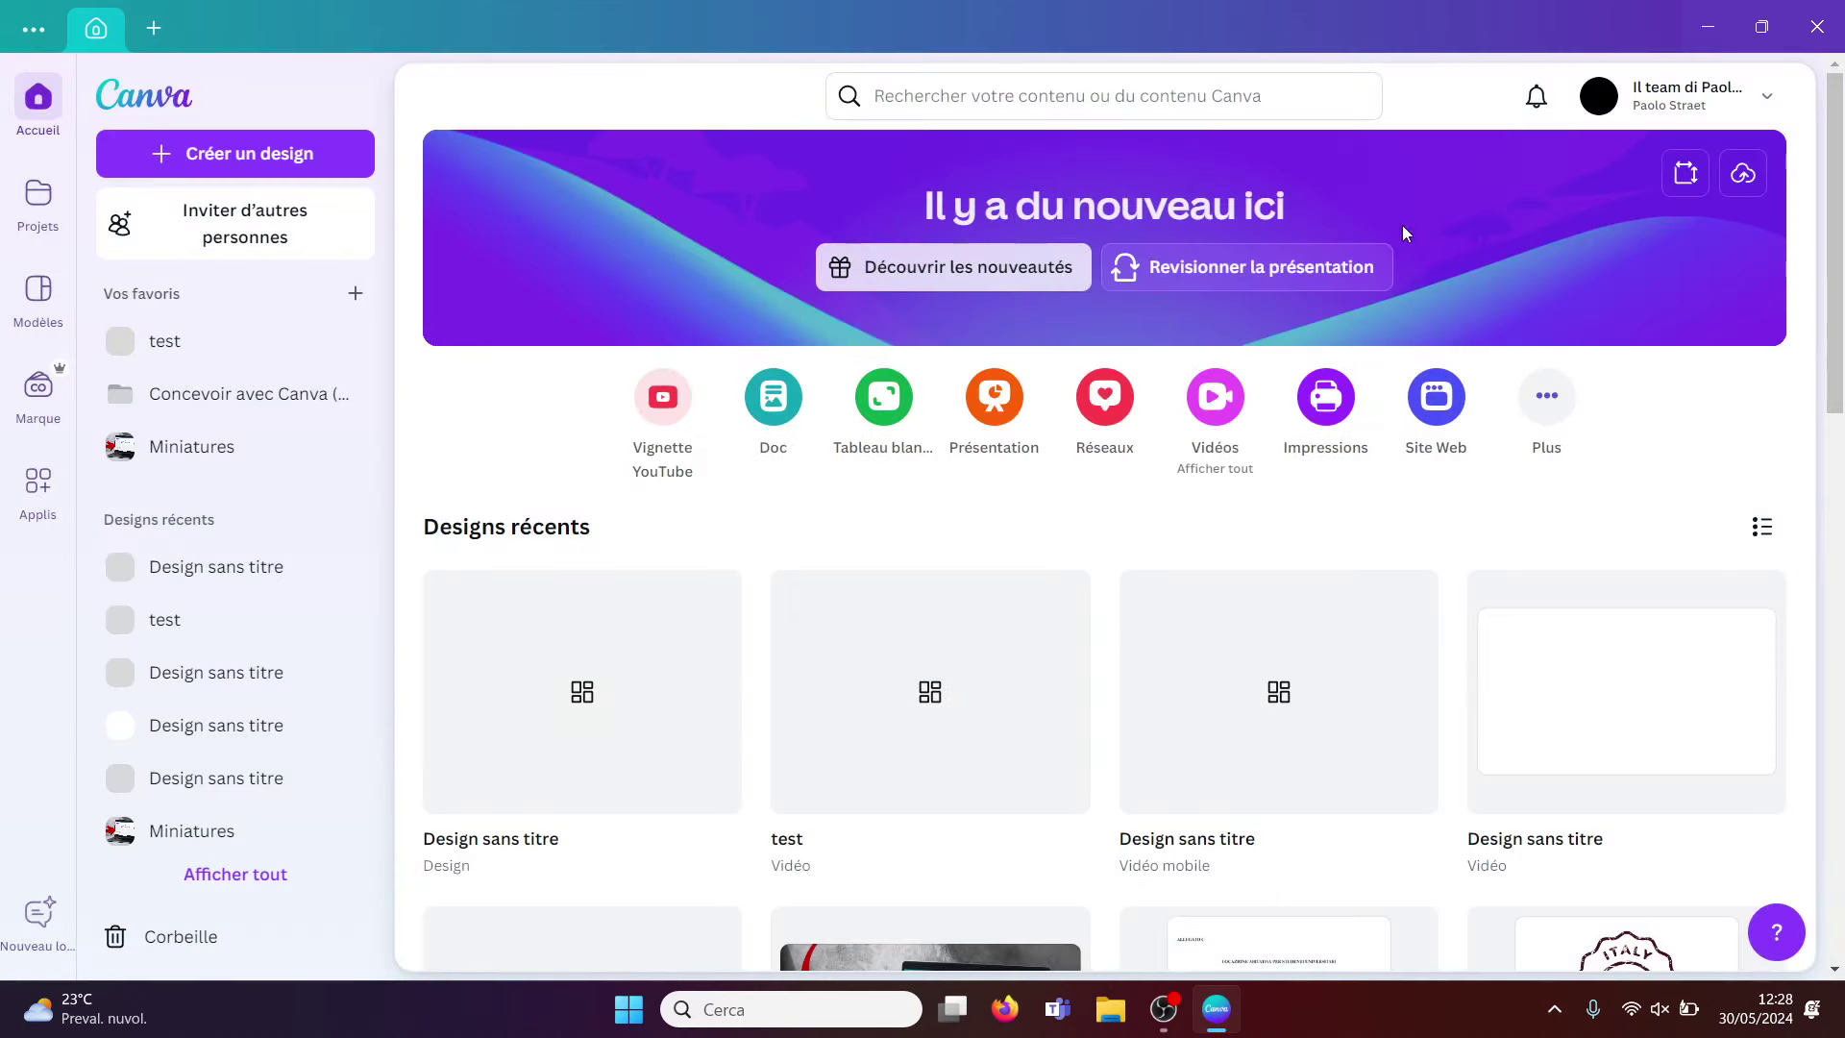
left_click(768, 411)
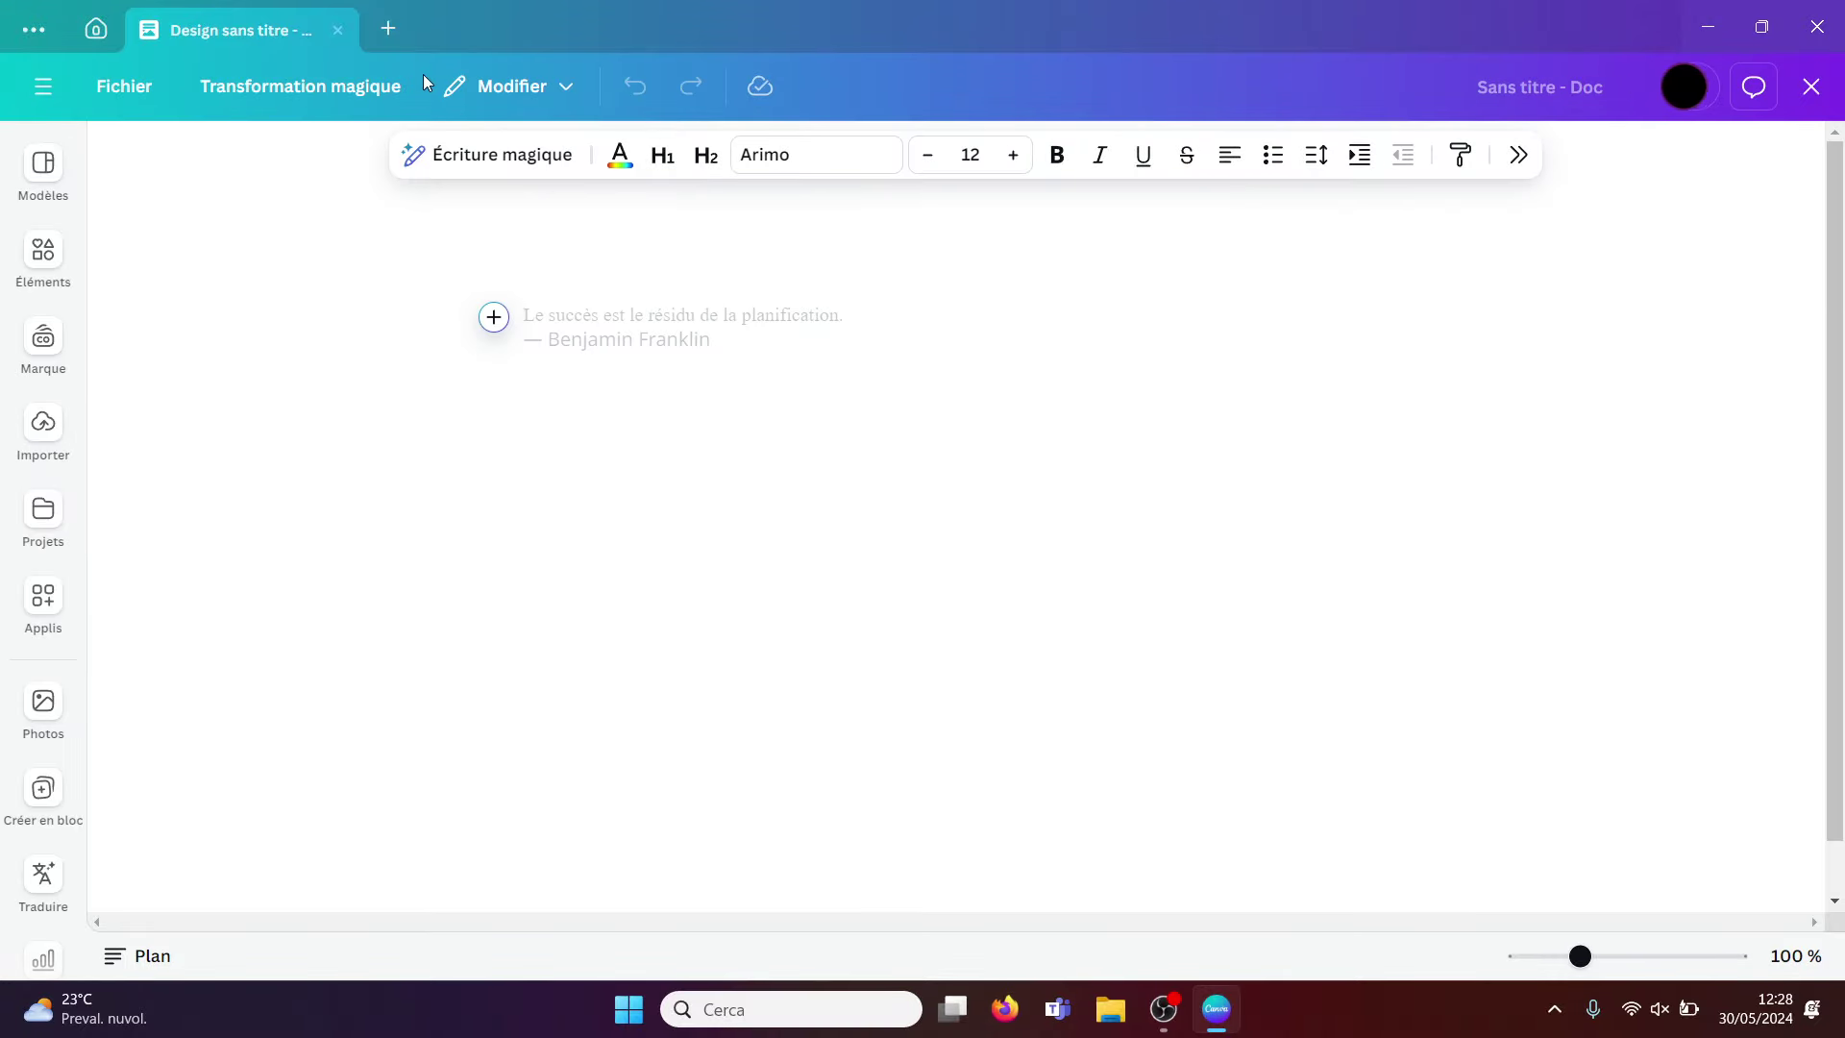
left_click(341, 33)
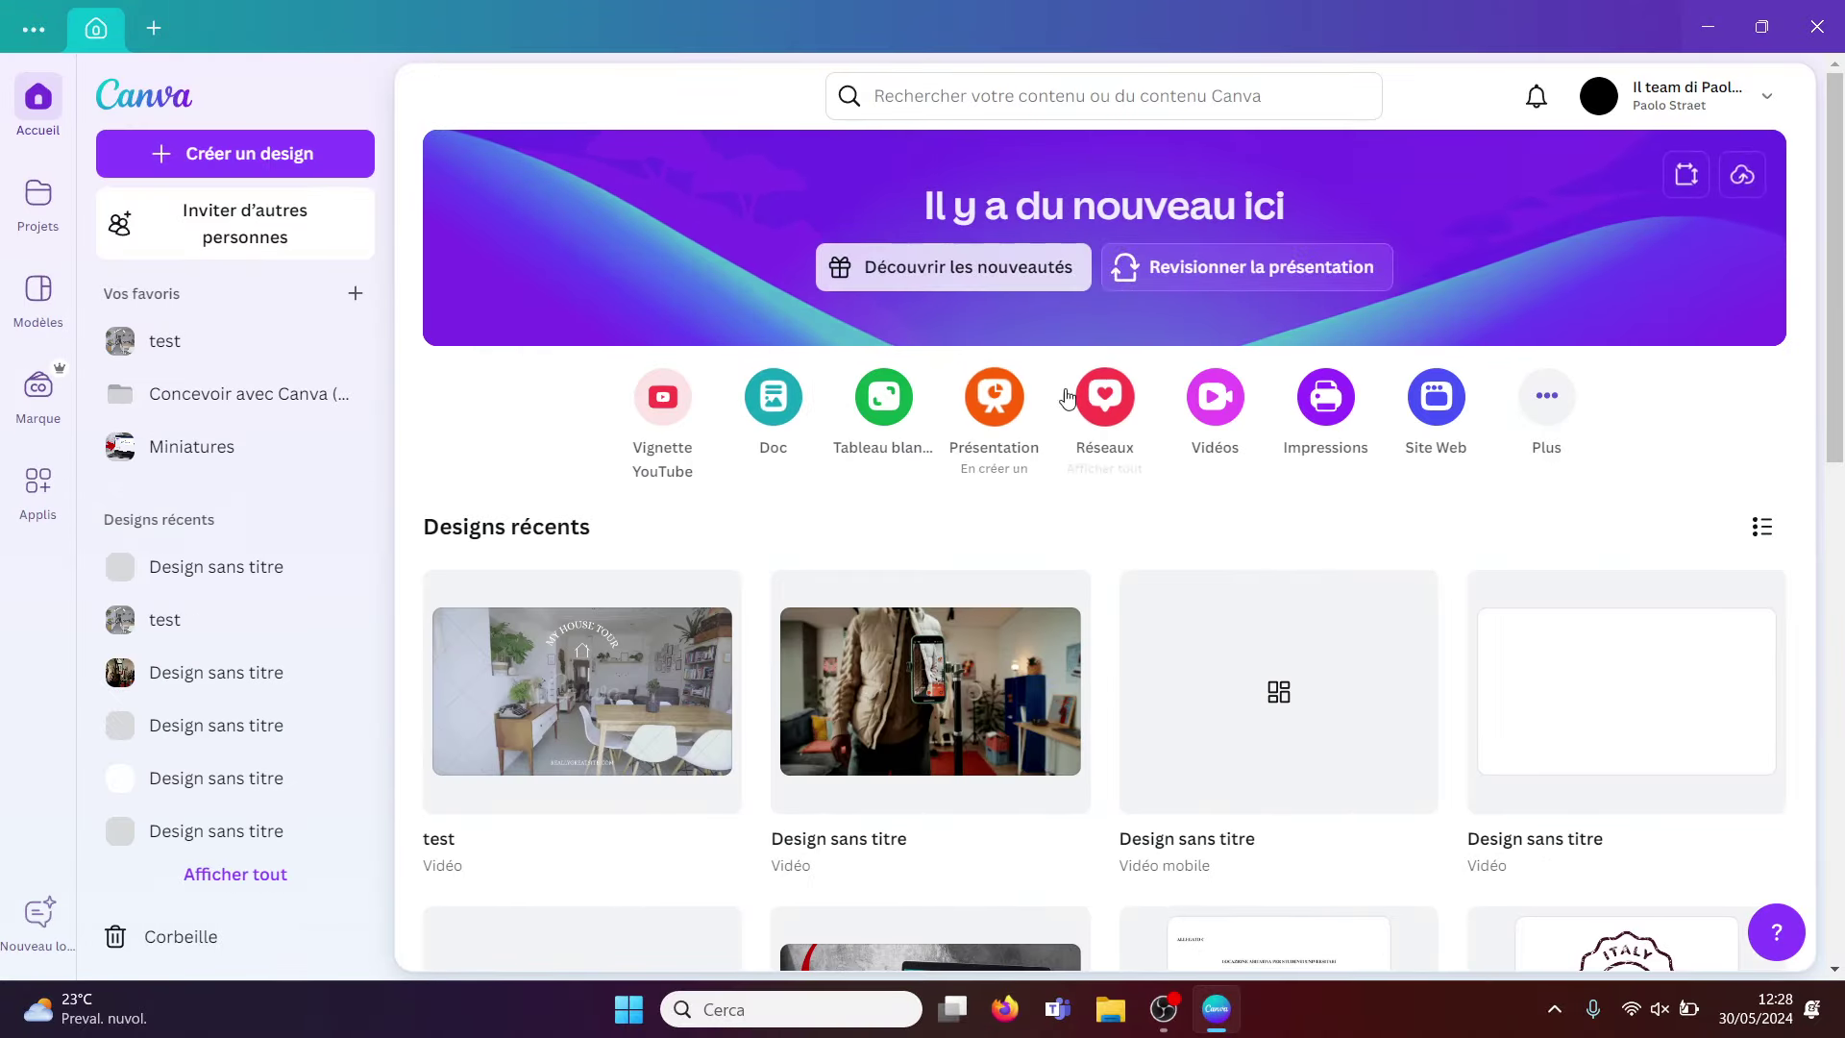
Browse all design types under Plus, including the Présentations, Docs, Vidéos, Impressions and Sites Web categories.
left_click(1547, 398)
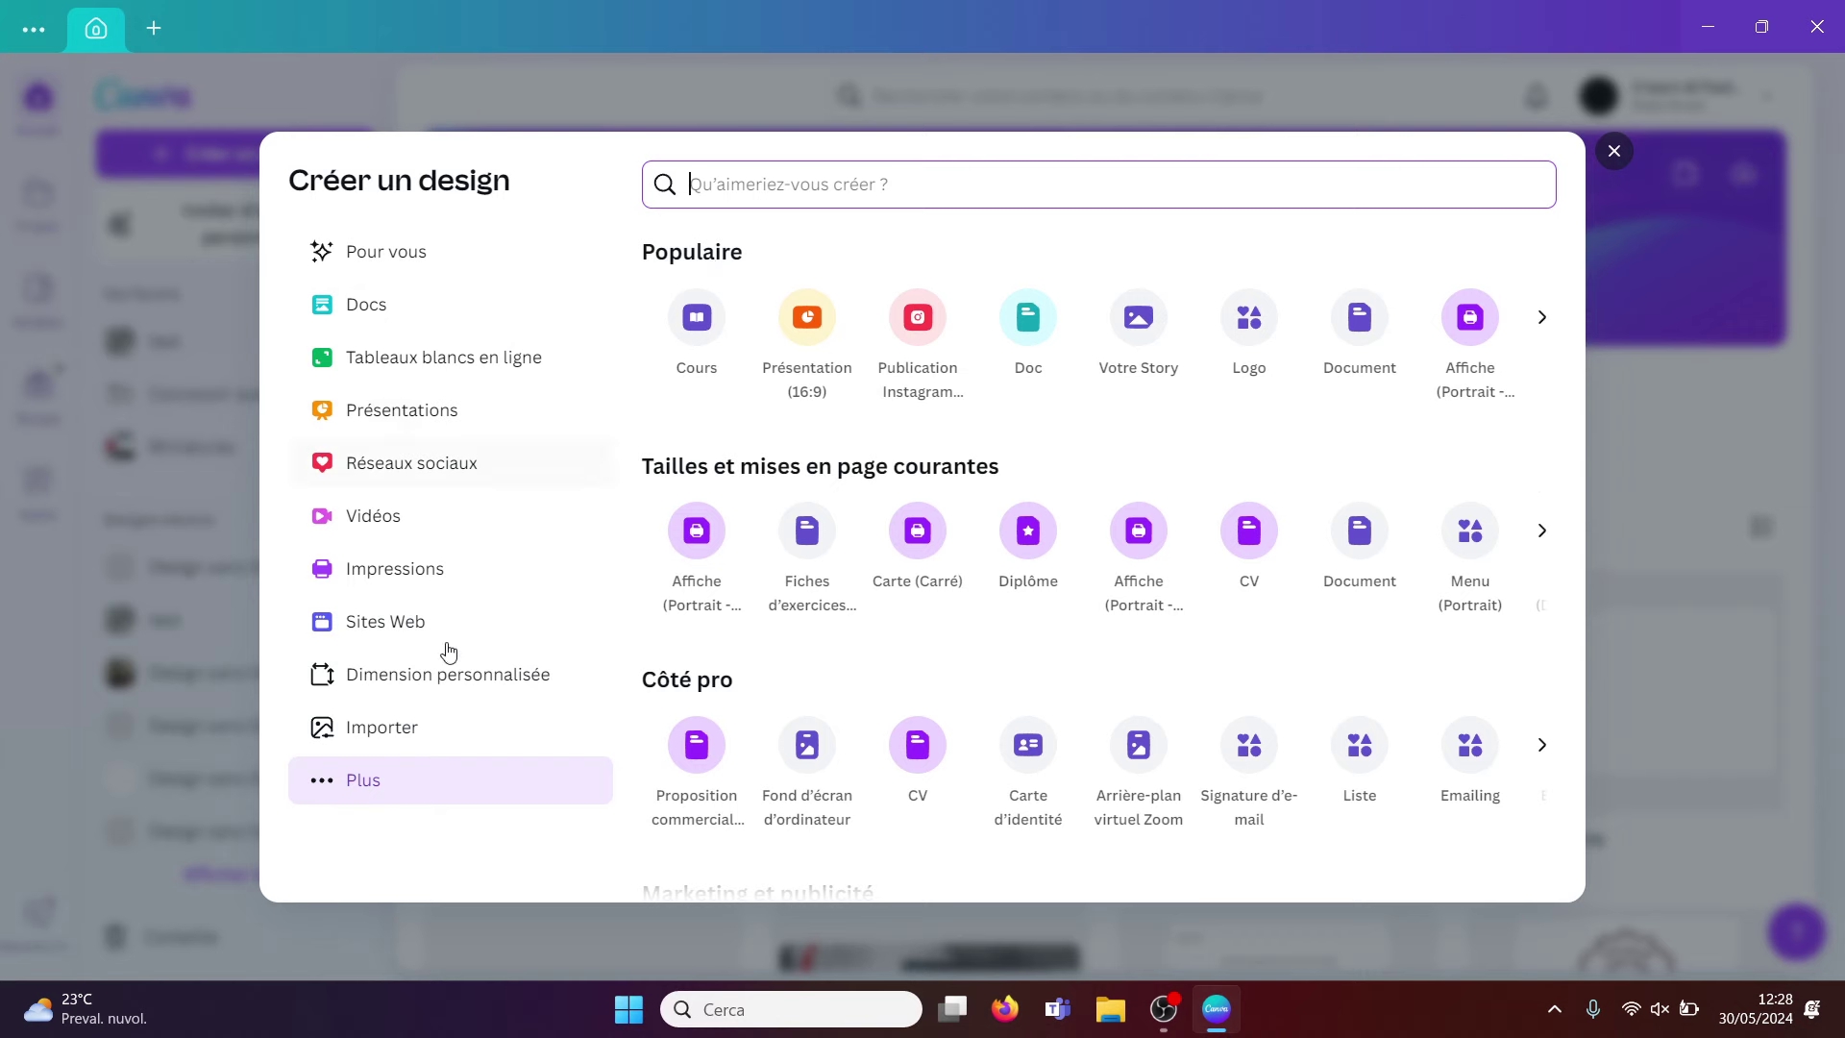
left_click(457, 412)
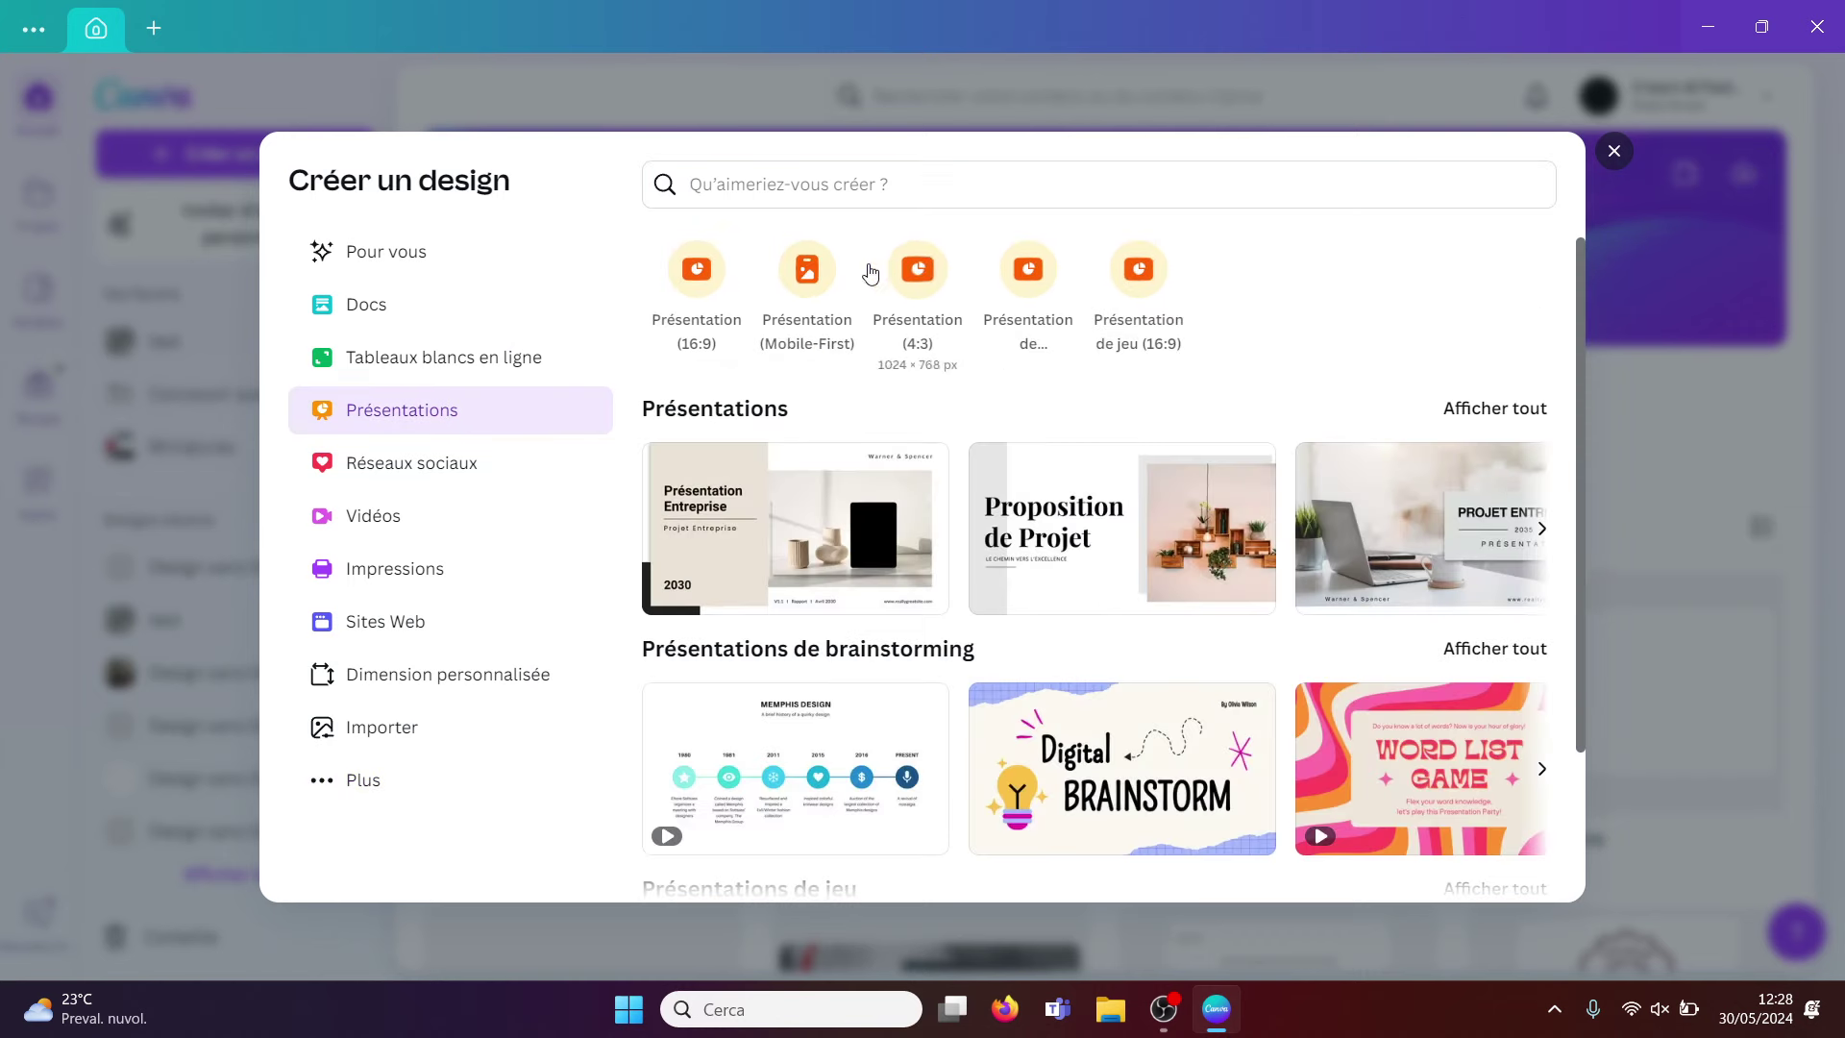
left_click(475, 305)
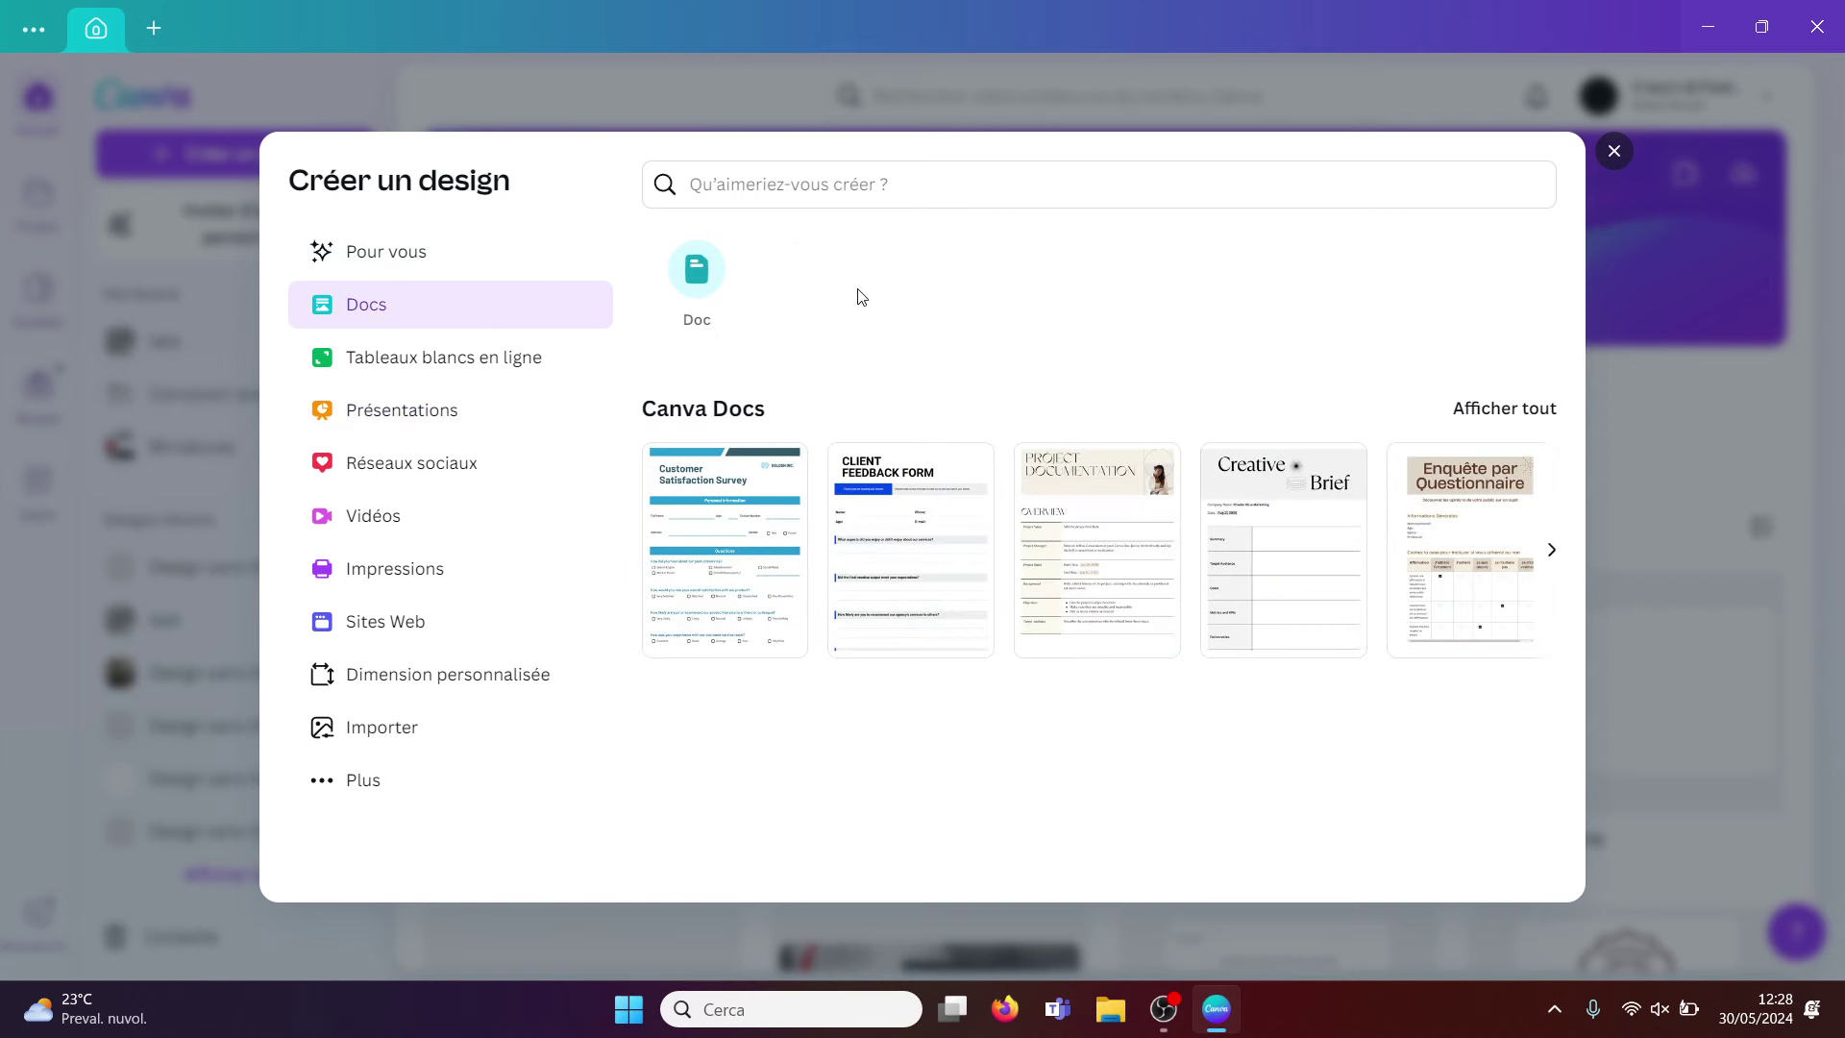
left_click(463, 411)
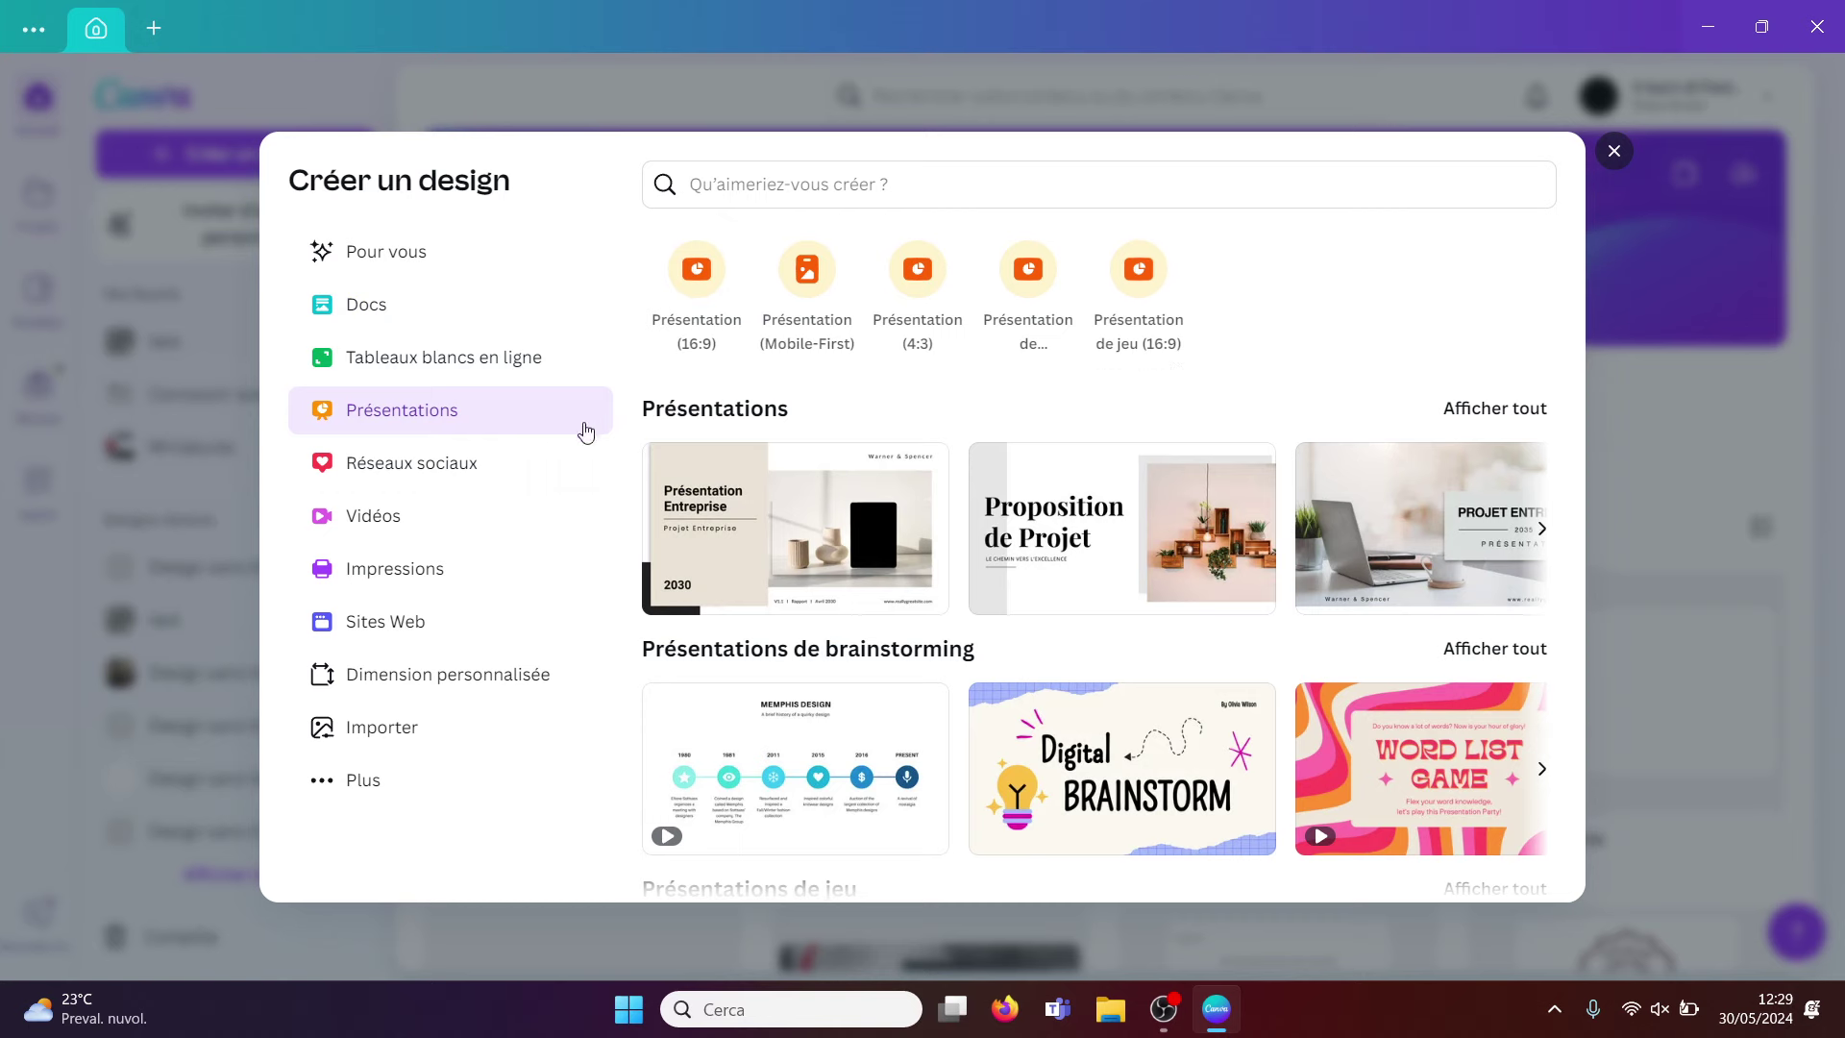
left_click(475, 524)
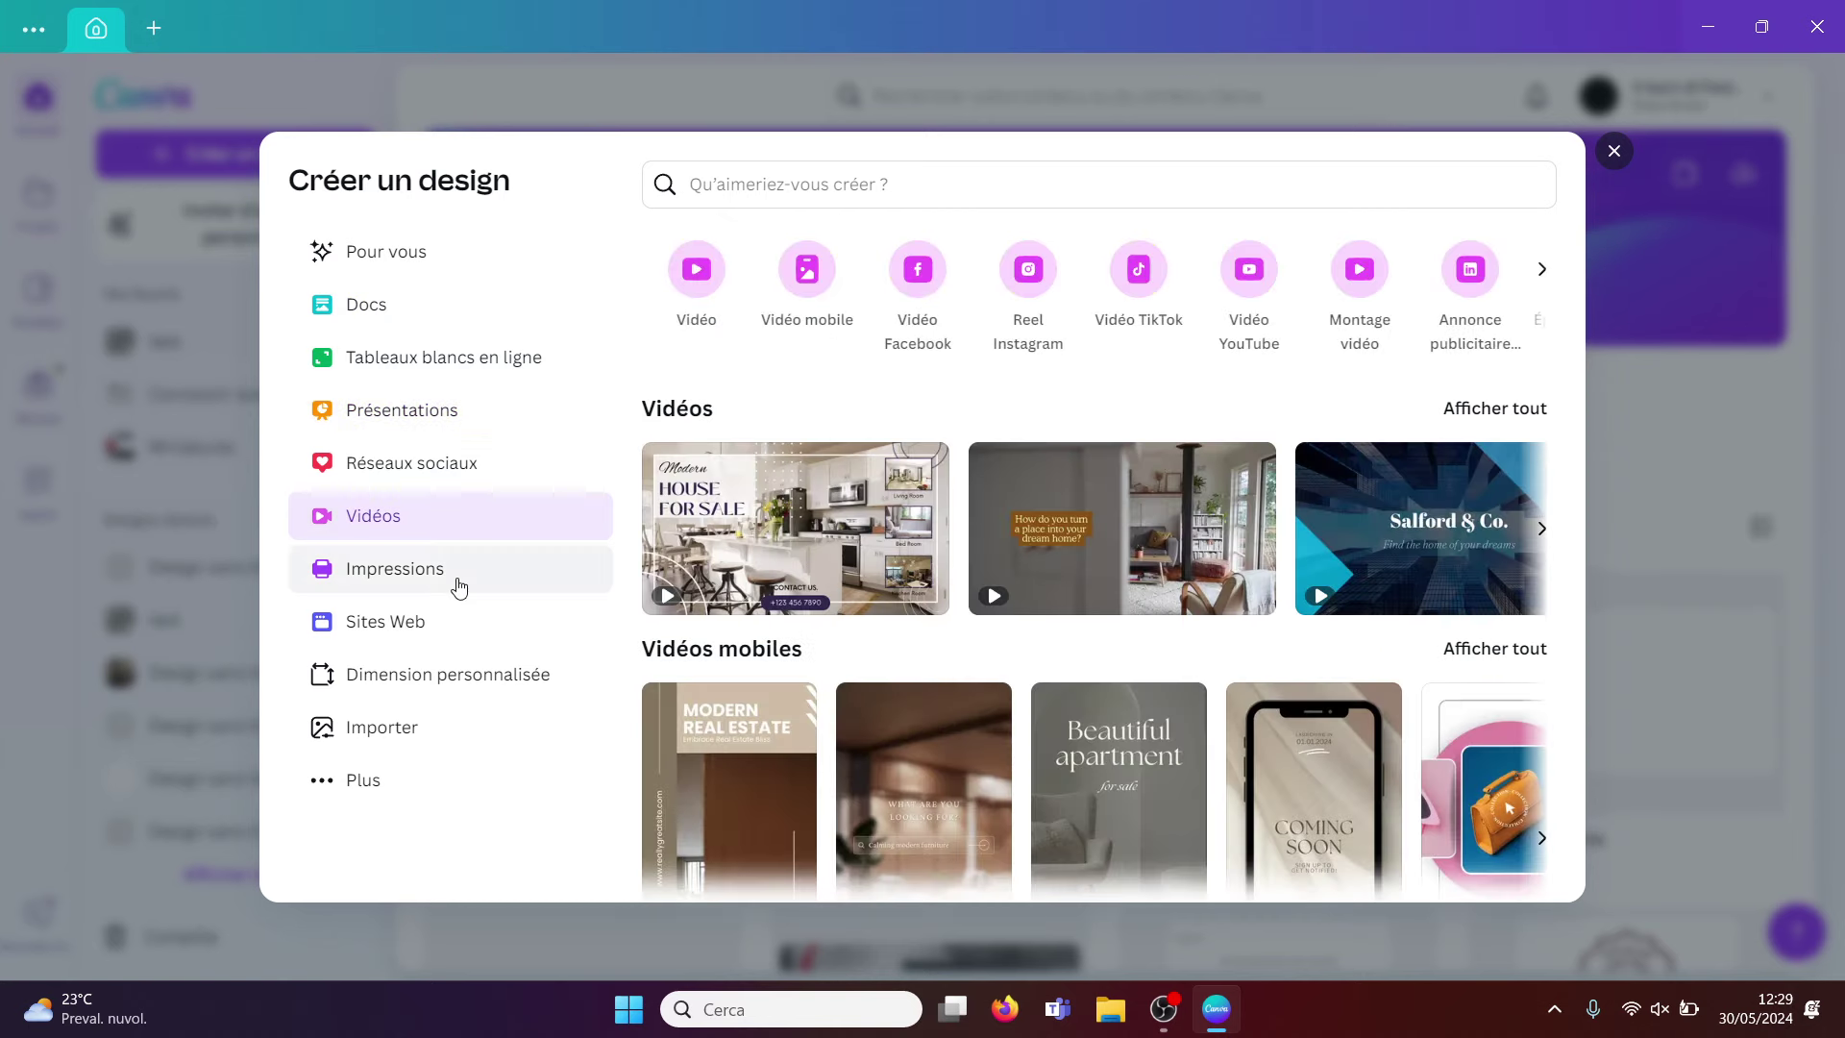
left_click(454, 582)
left_click(435, 634)
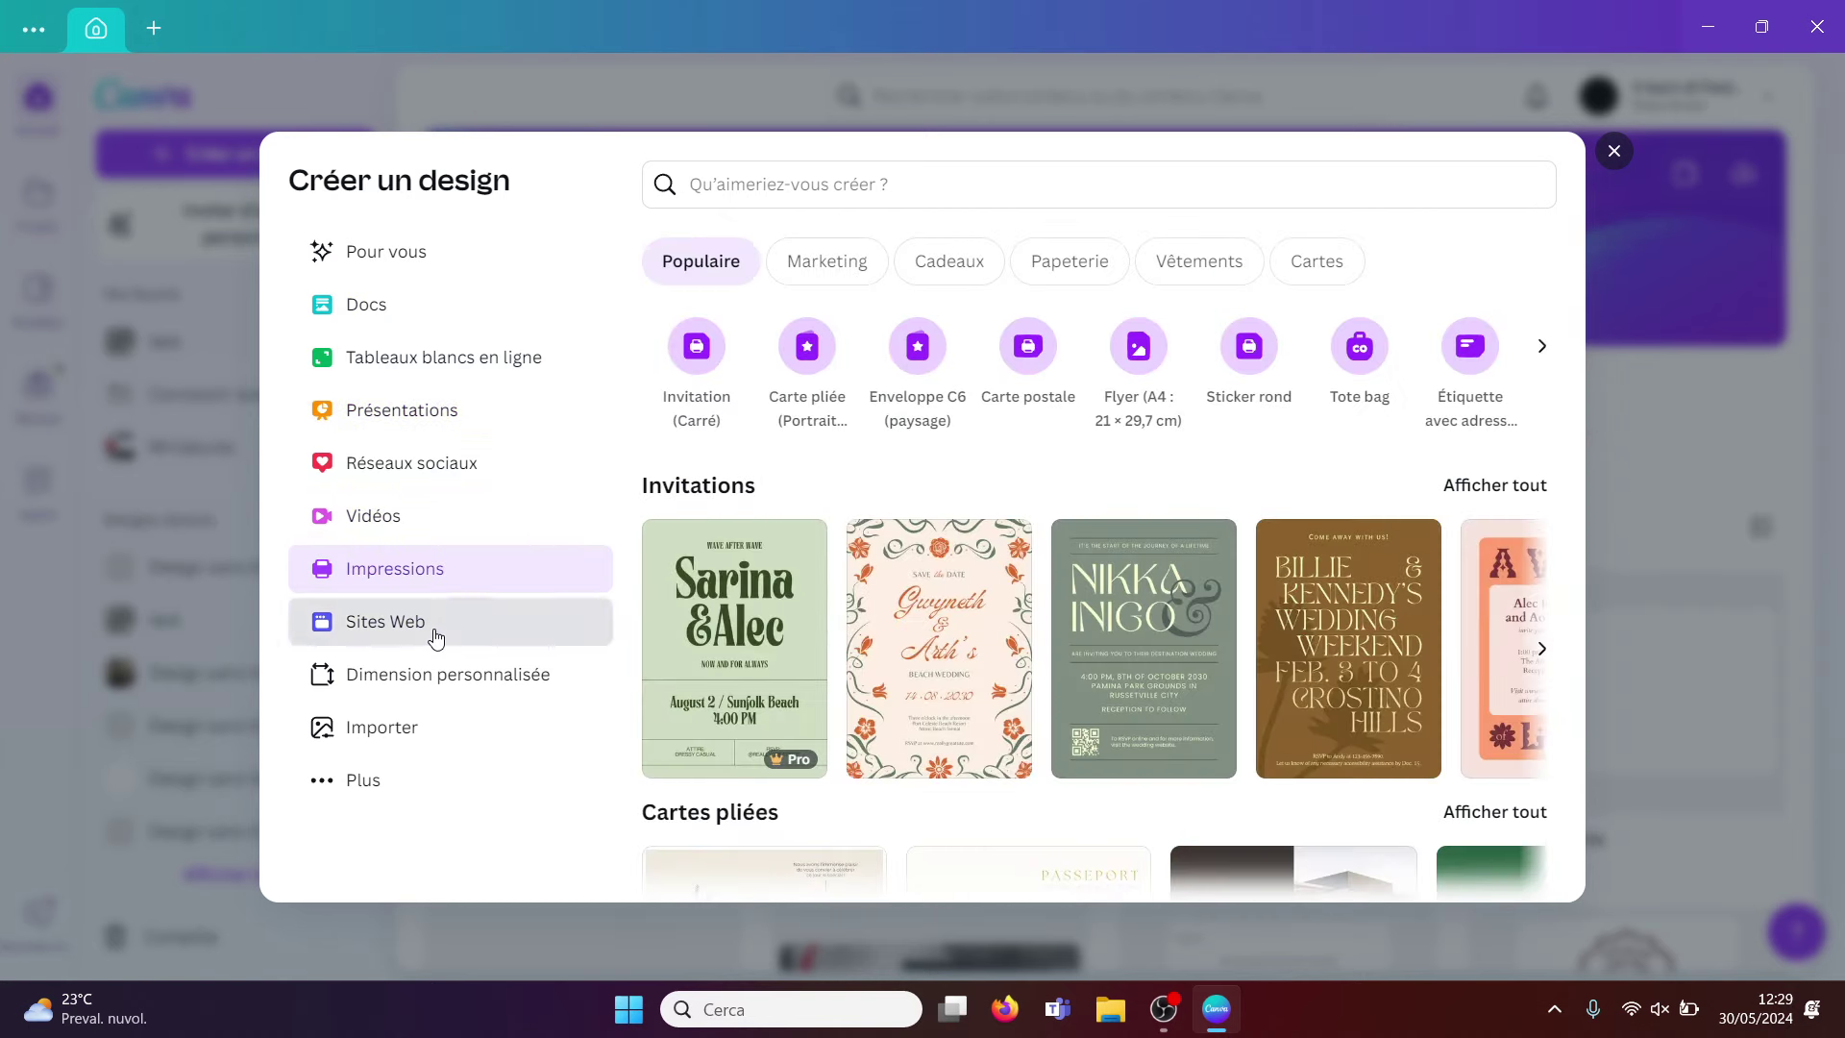
View the Dimension personnalisée settings and the file import window, closing the latter without choosing a file.
left_click(441, 684)
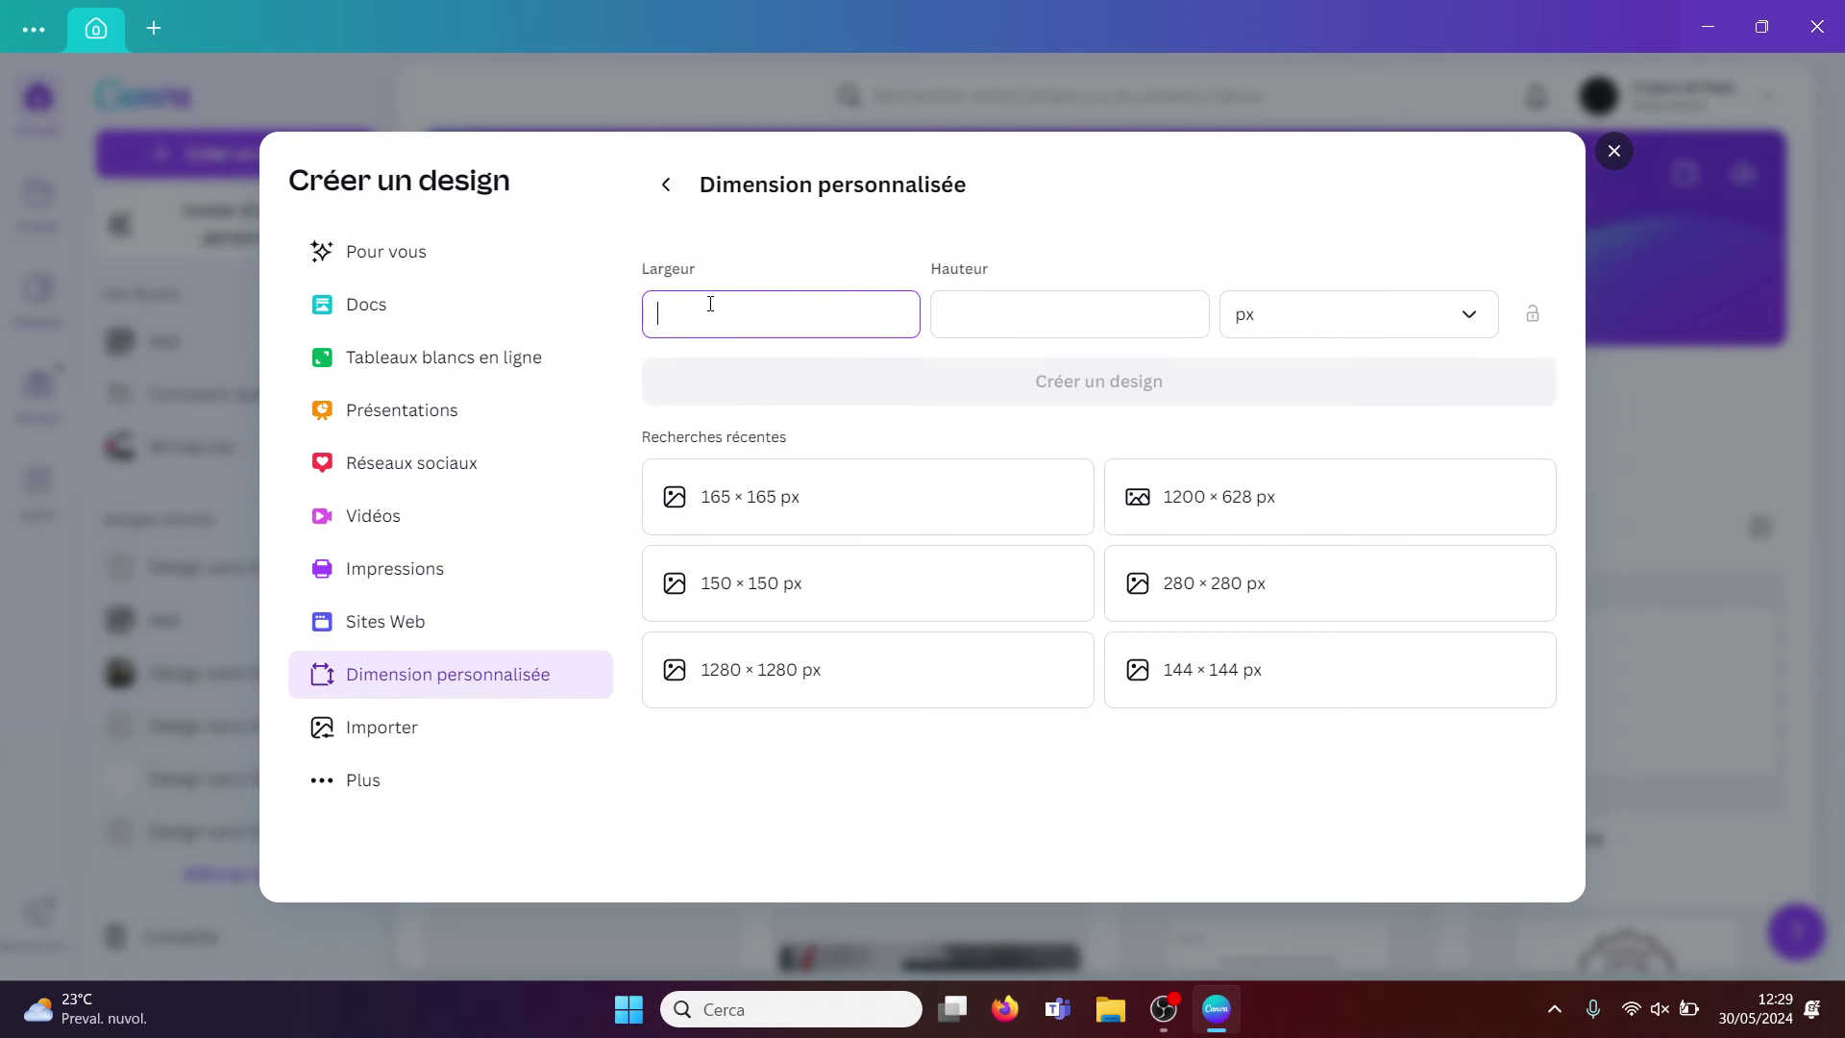
left_click(509, 736)
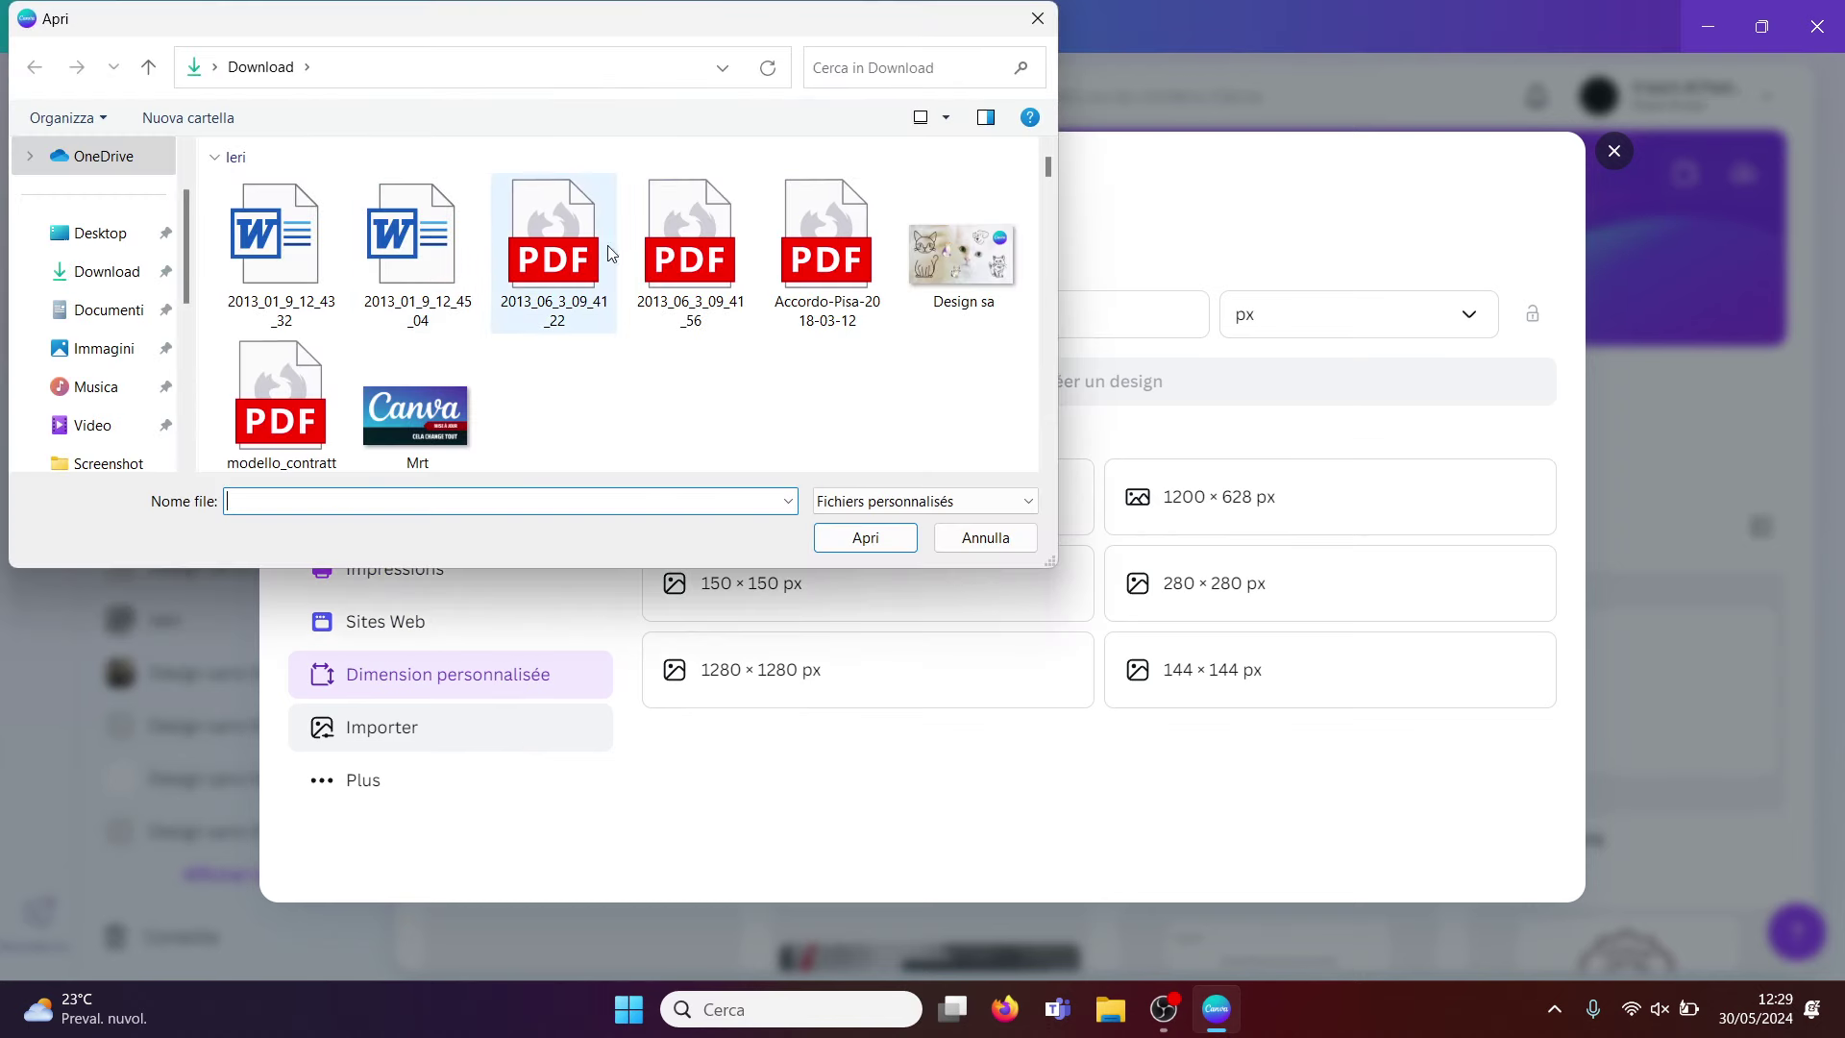
left_click(1038, 19)
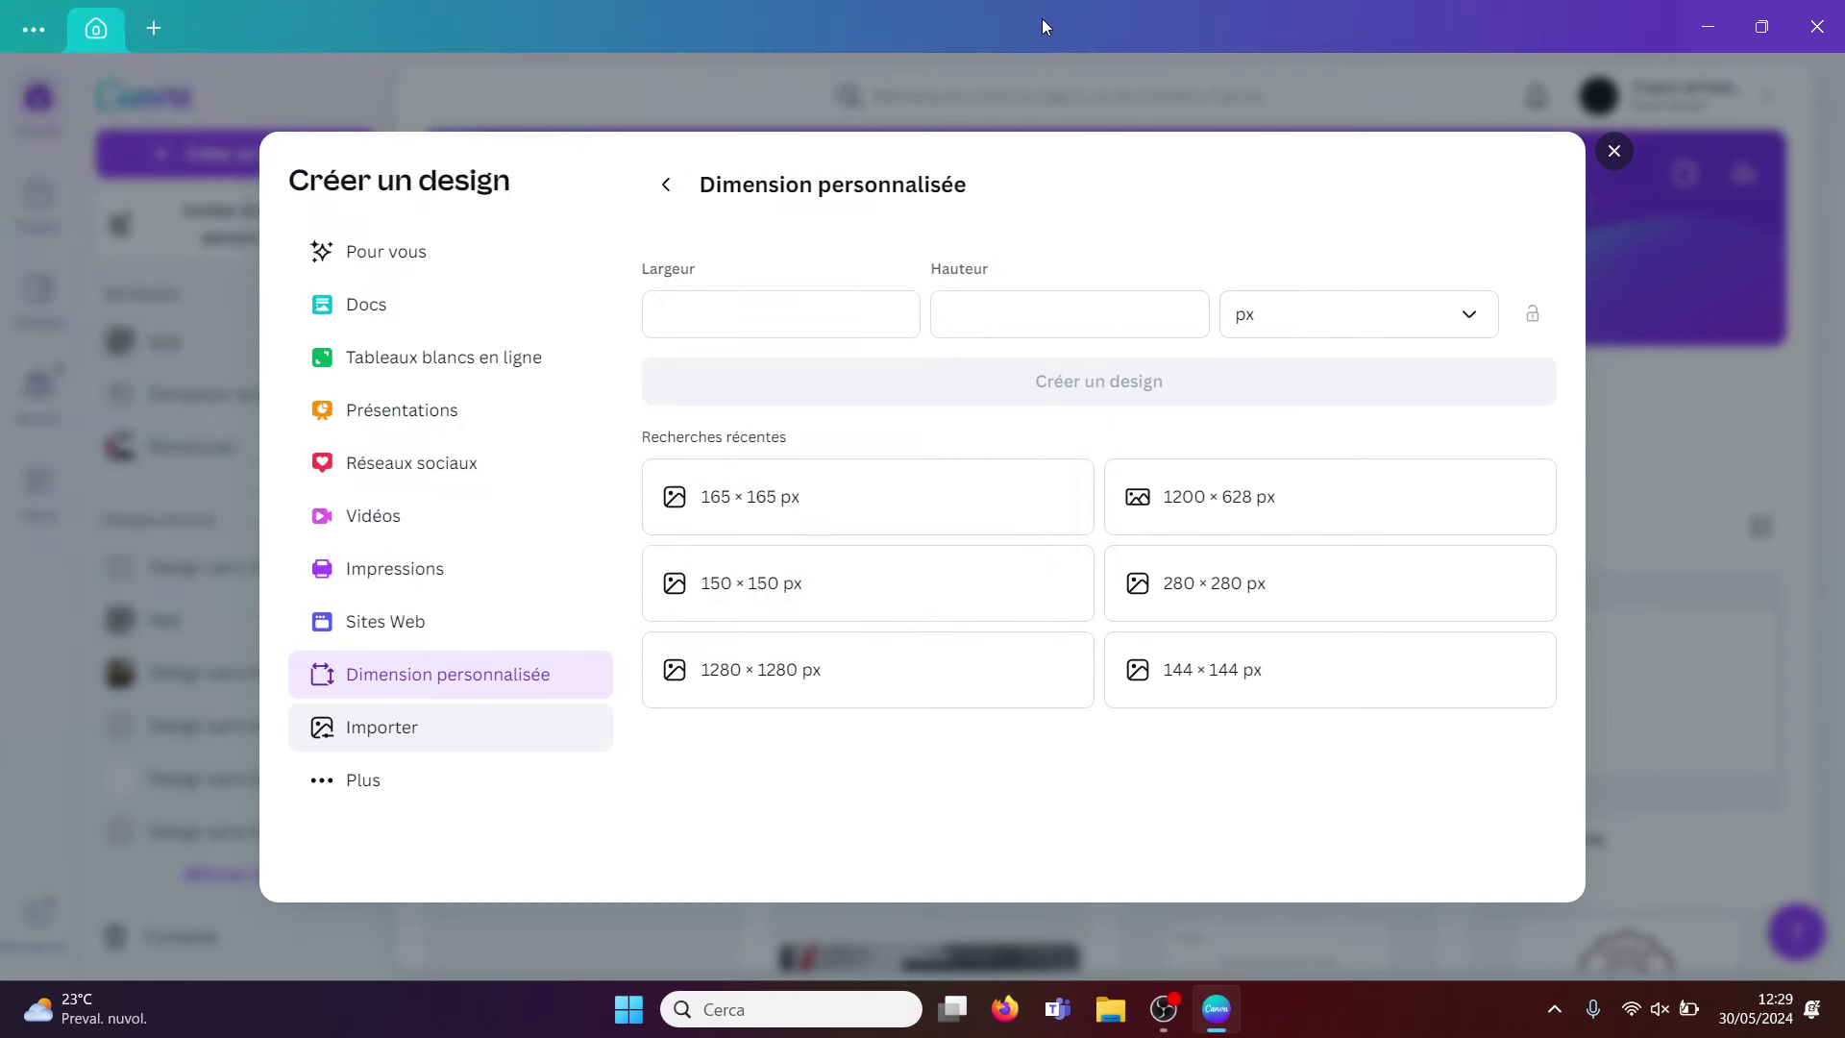
Browse the full list of design types under Plus, including Marketing et publicité, close it, and reopen it briefly from the home page.
left_click(323, 778)
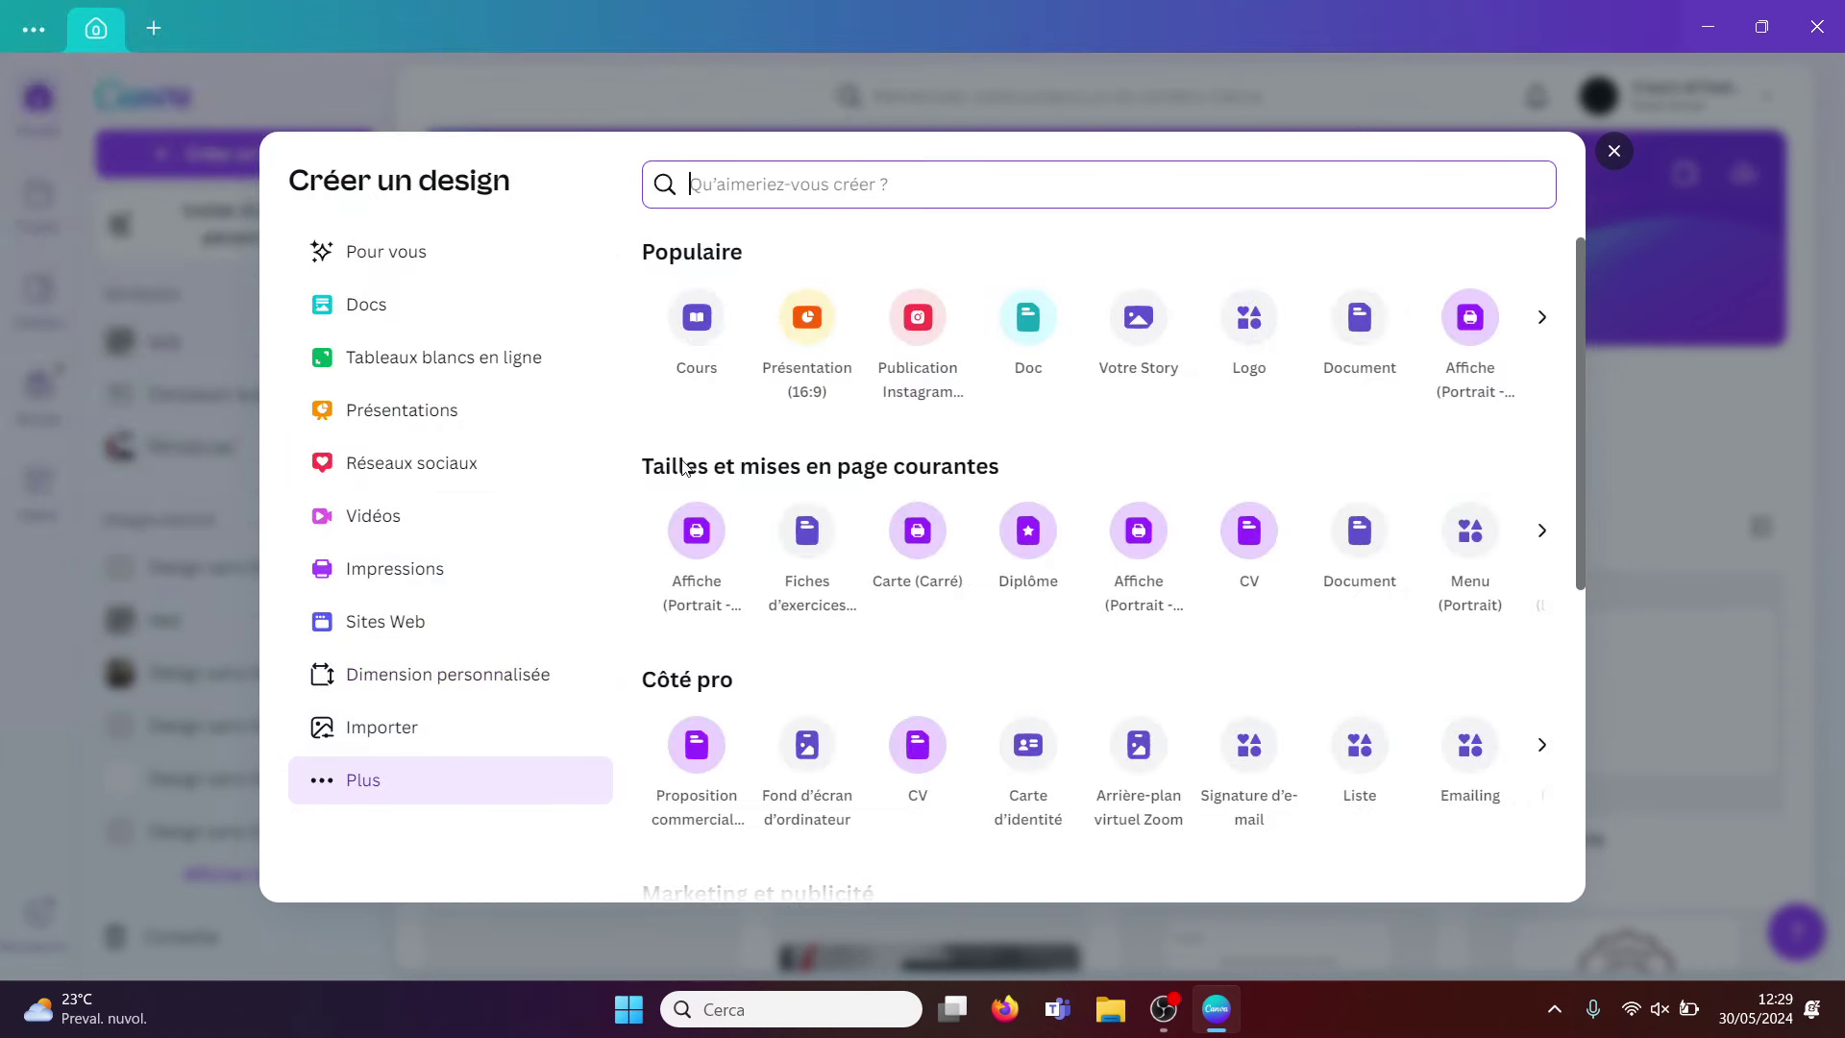
left_click(1576, 344)
left_click_drag(1576, 342, 1535, 557)
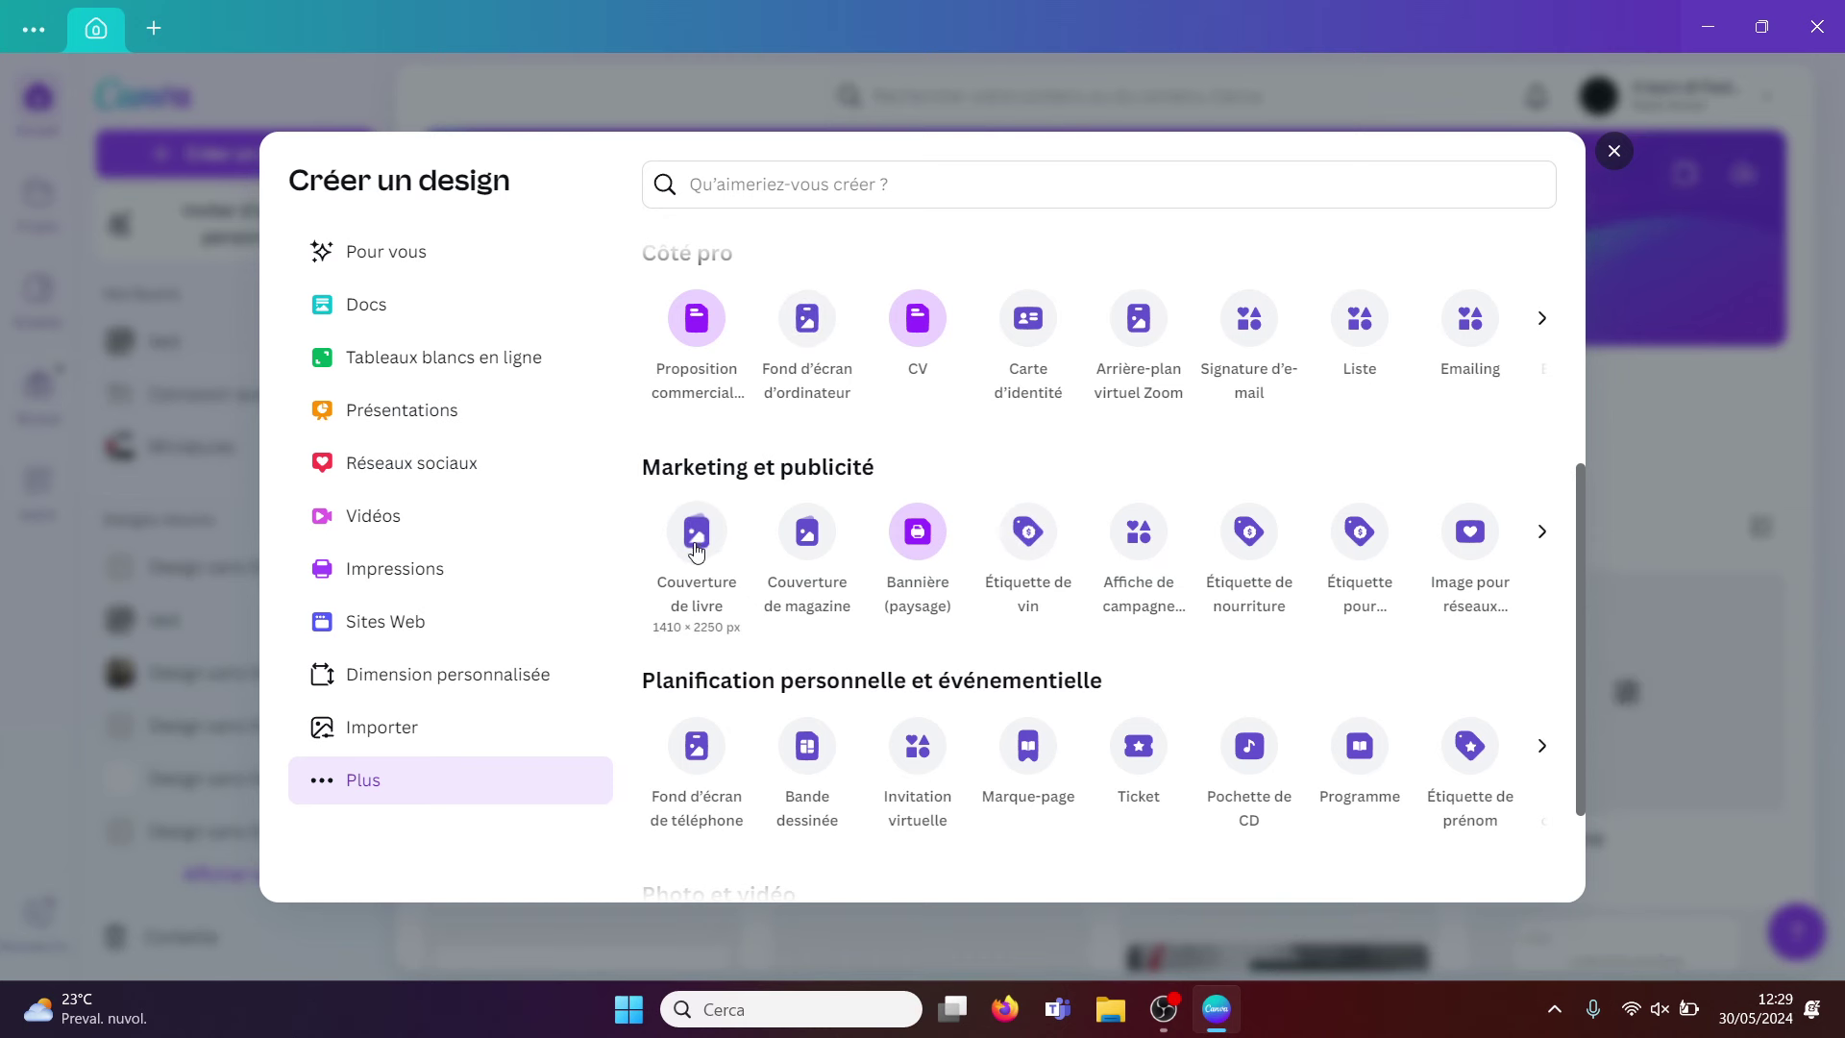
left_click(1615, 152)
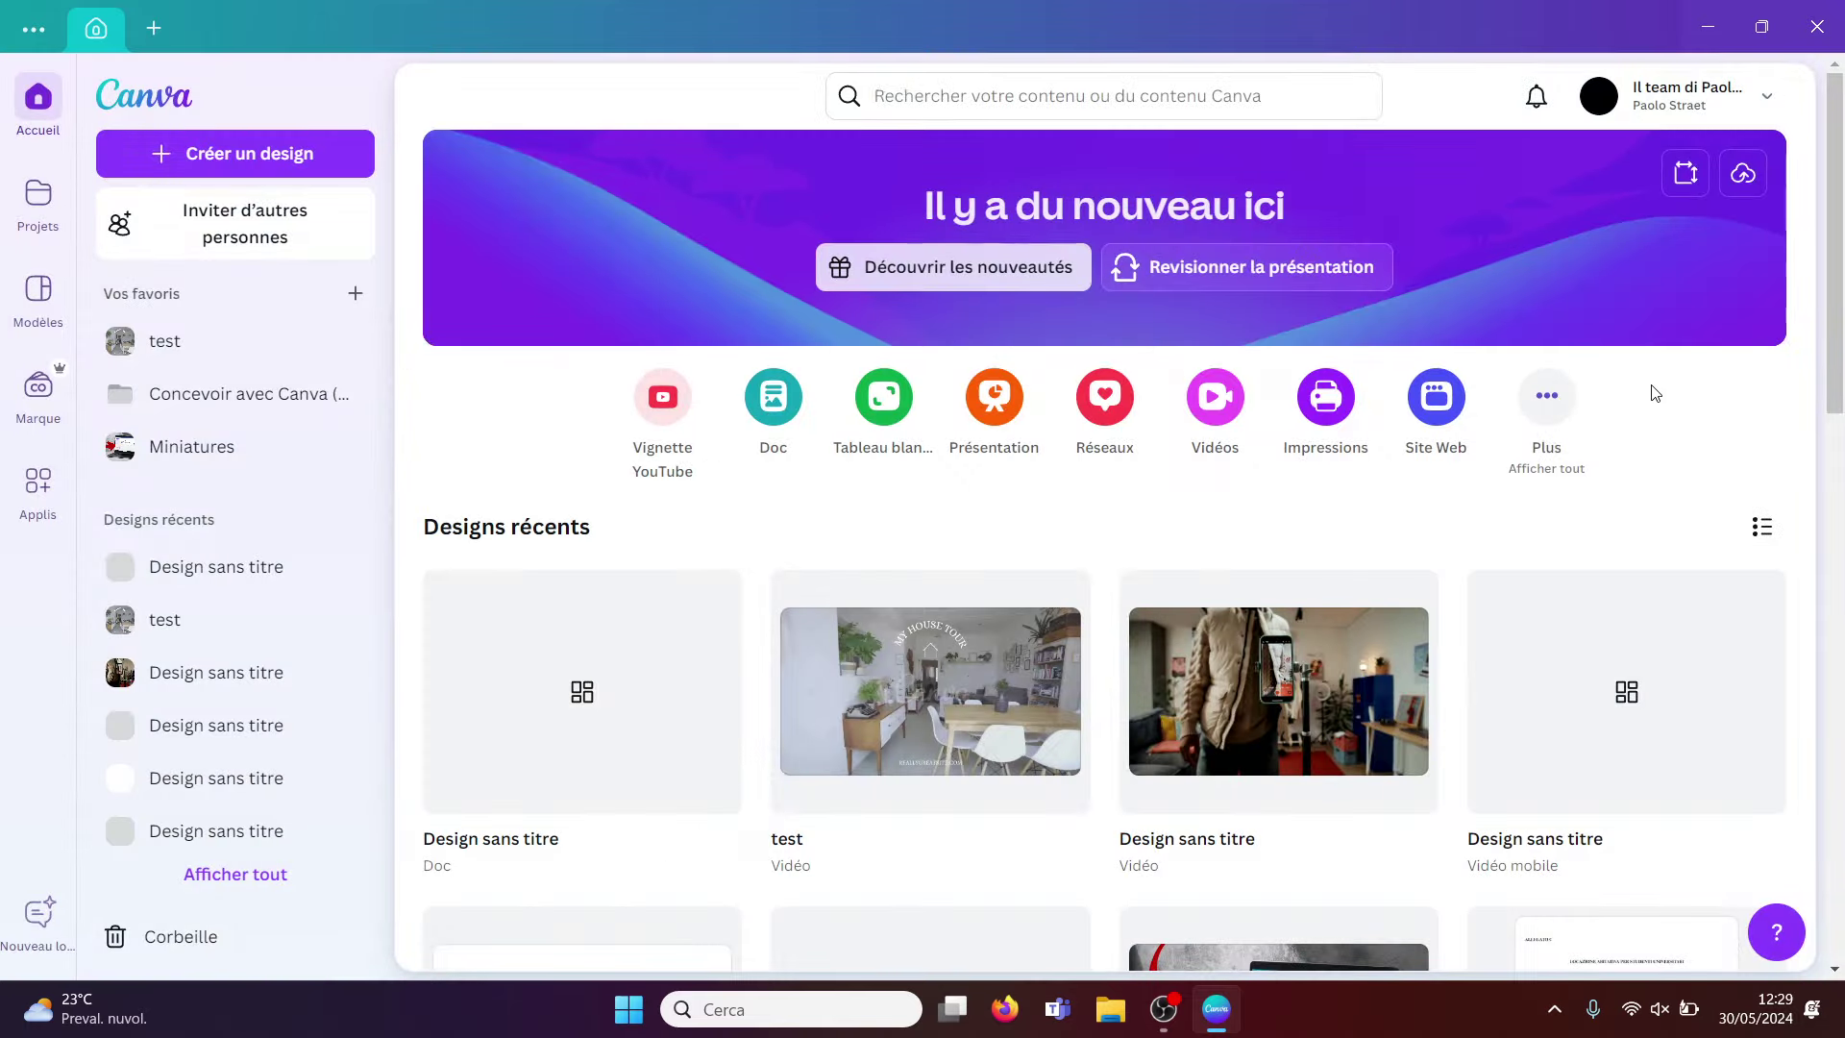
left_click(1544, 402)
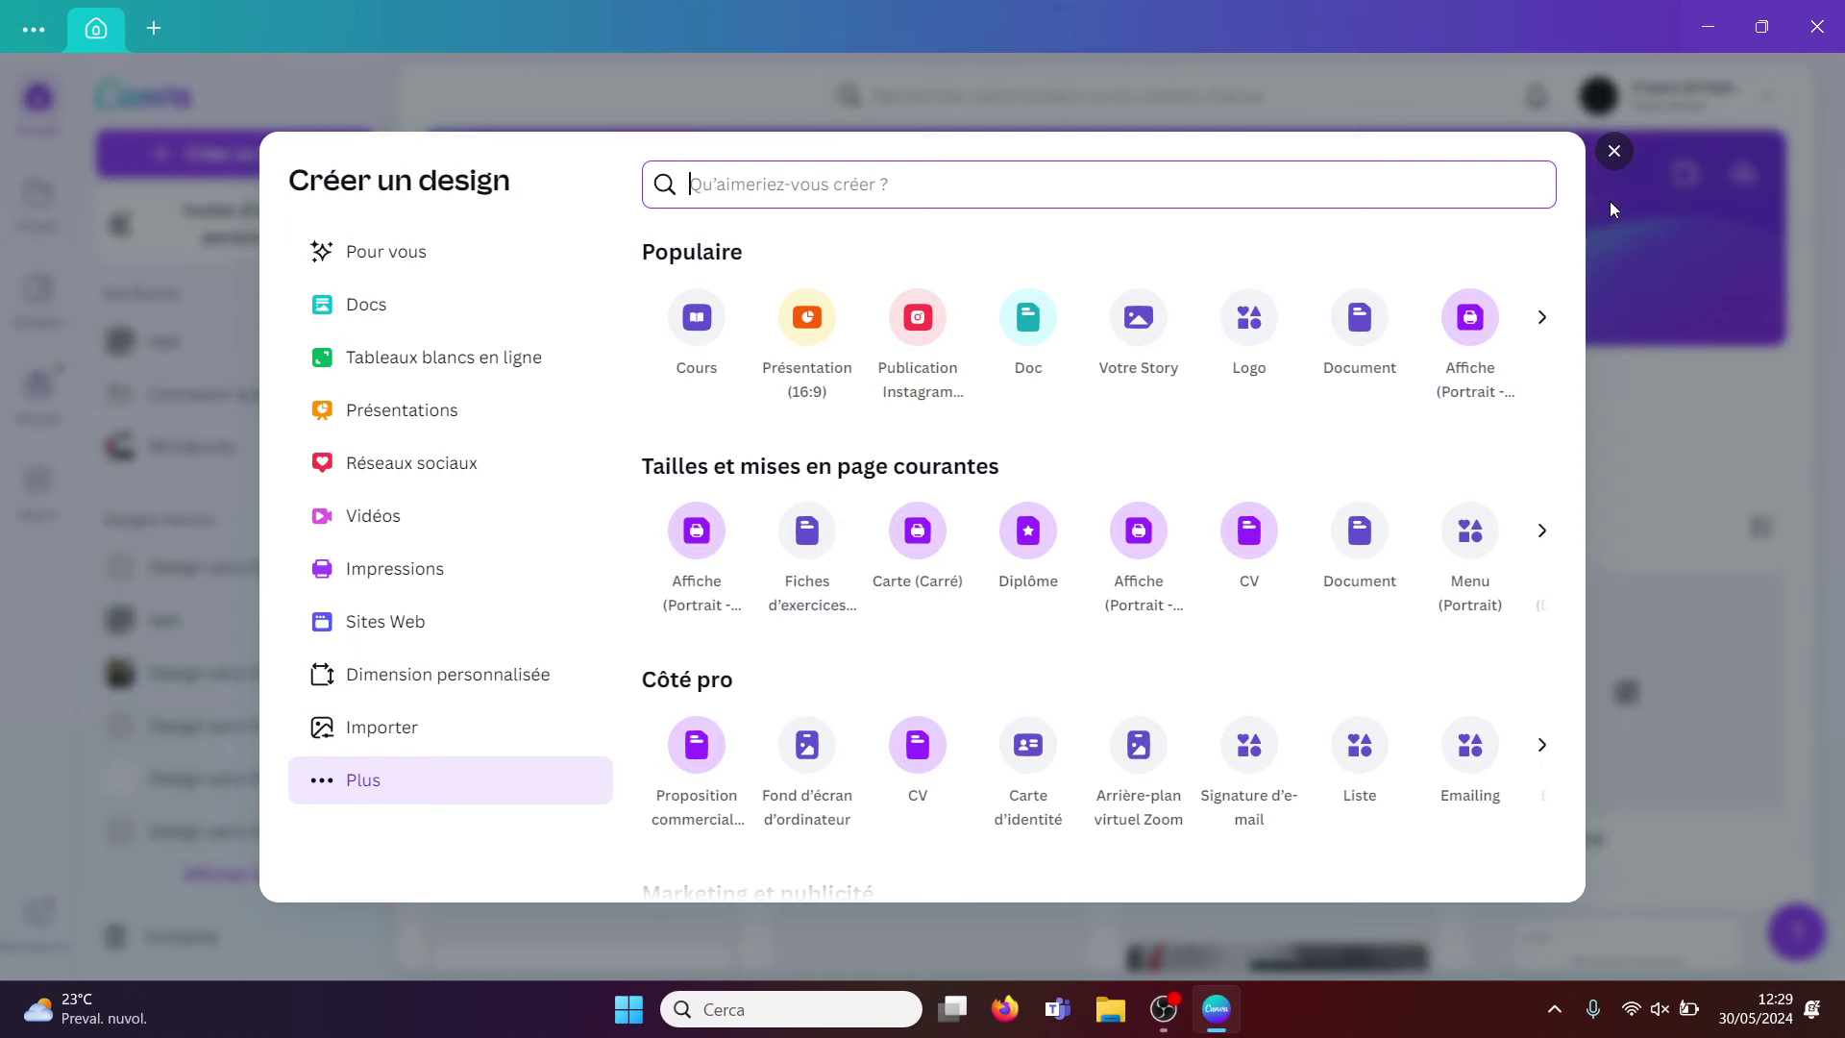
left_click(1614, 151)
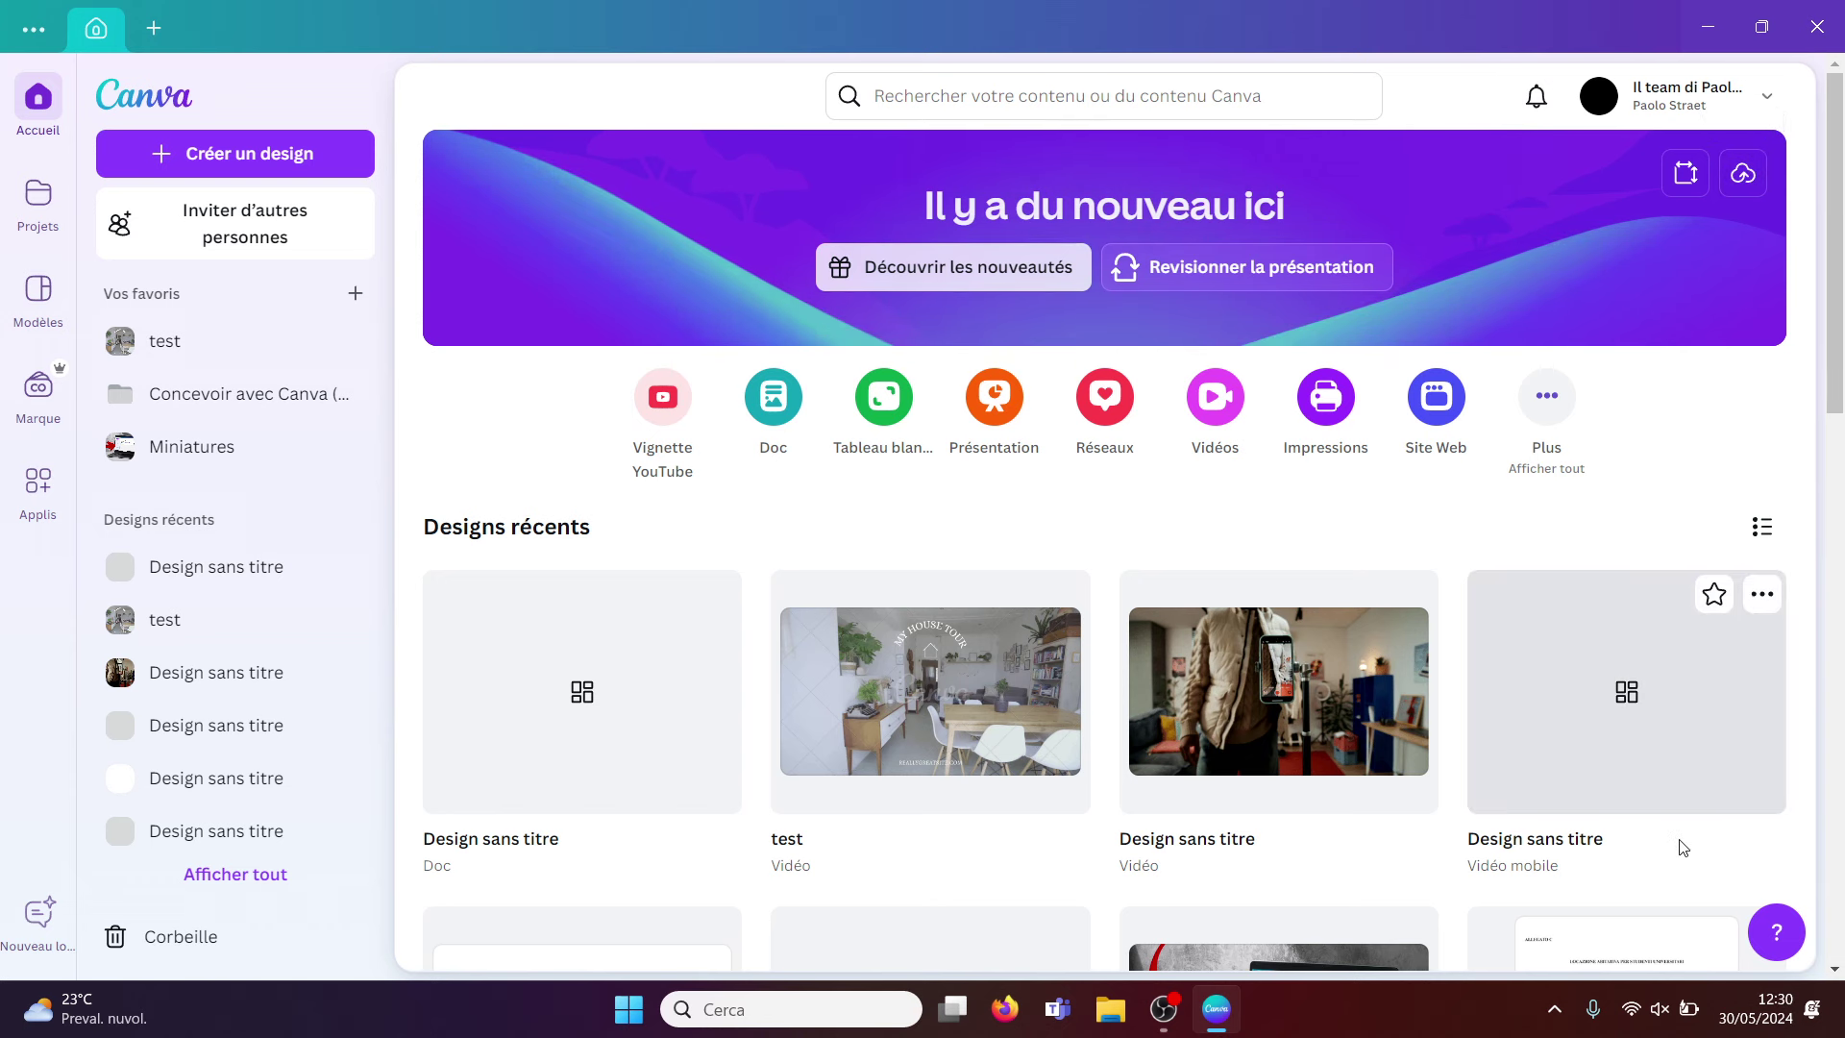
Open the AI assistant's chat and its question field on the home page.
left_click(1776, 934)
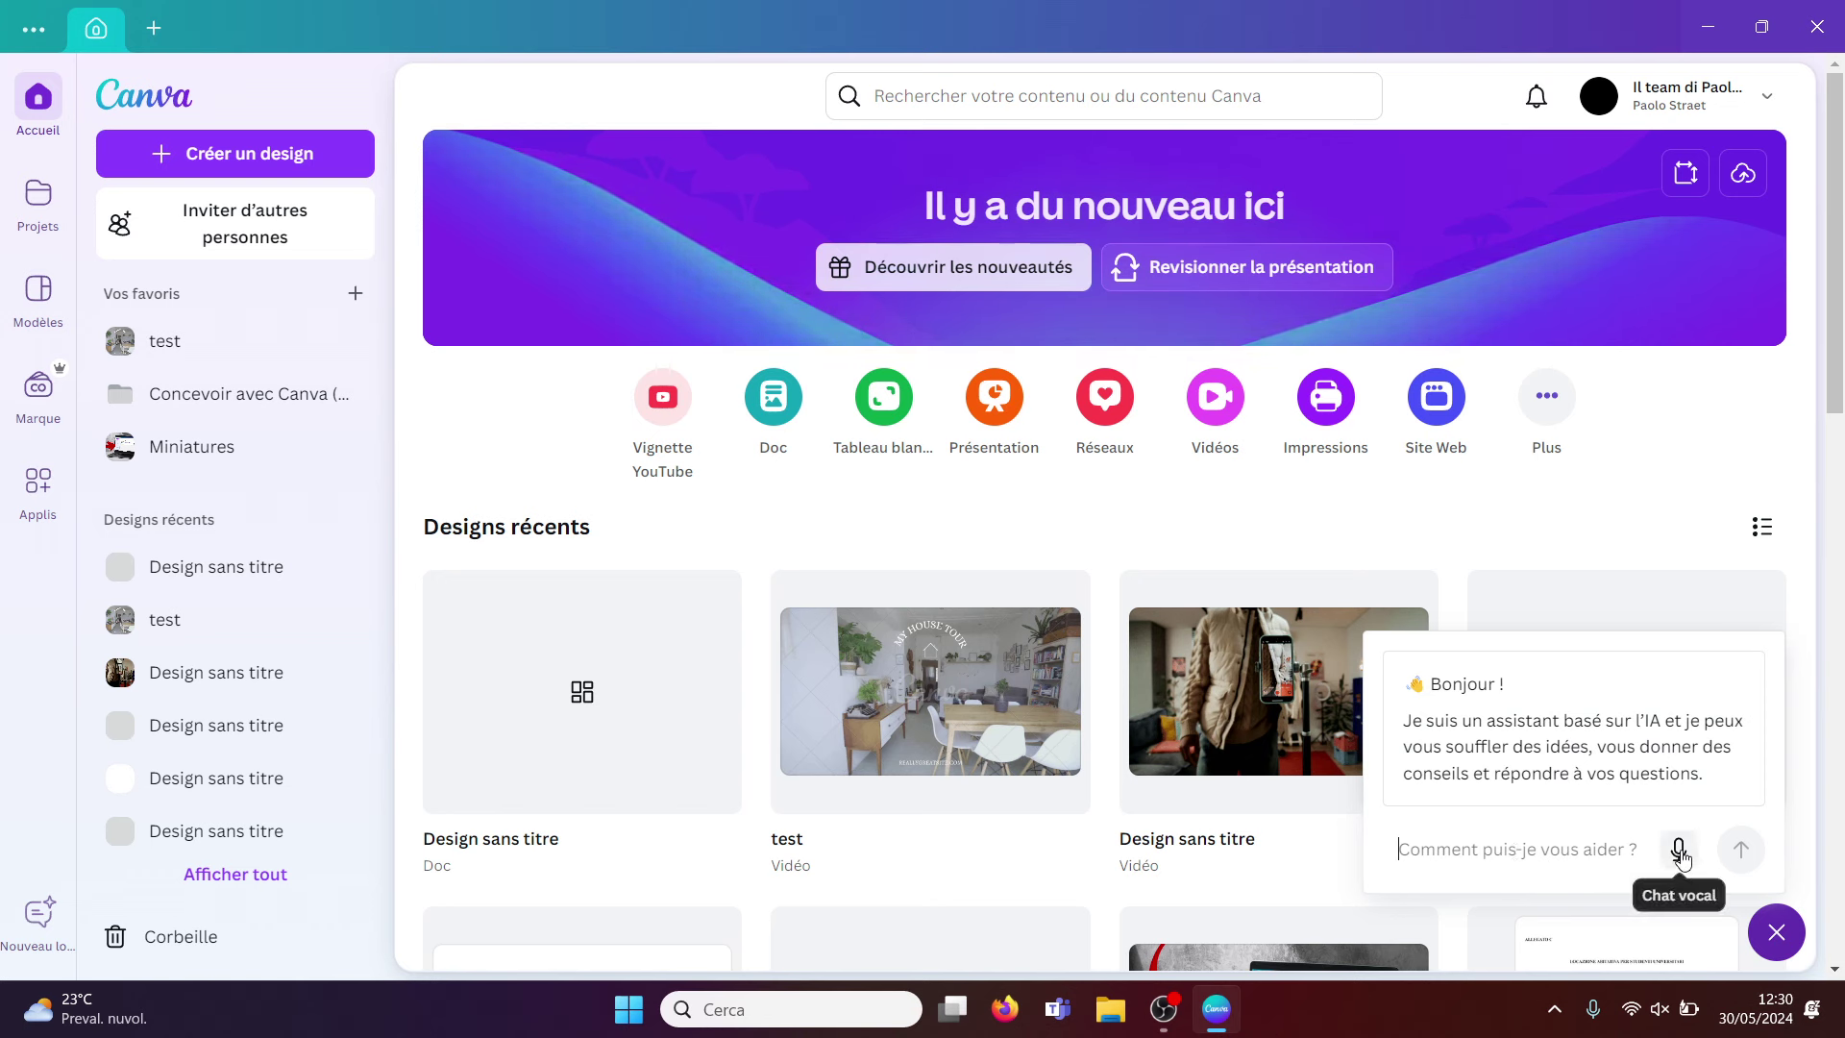
left_click(1463, 841)
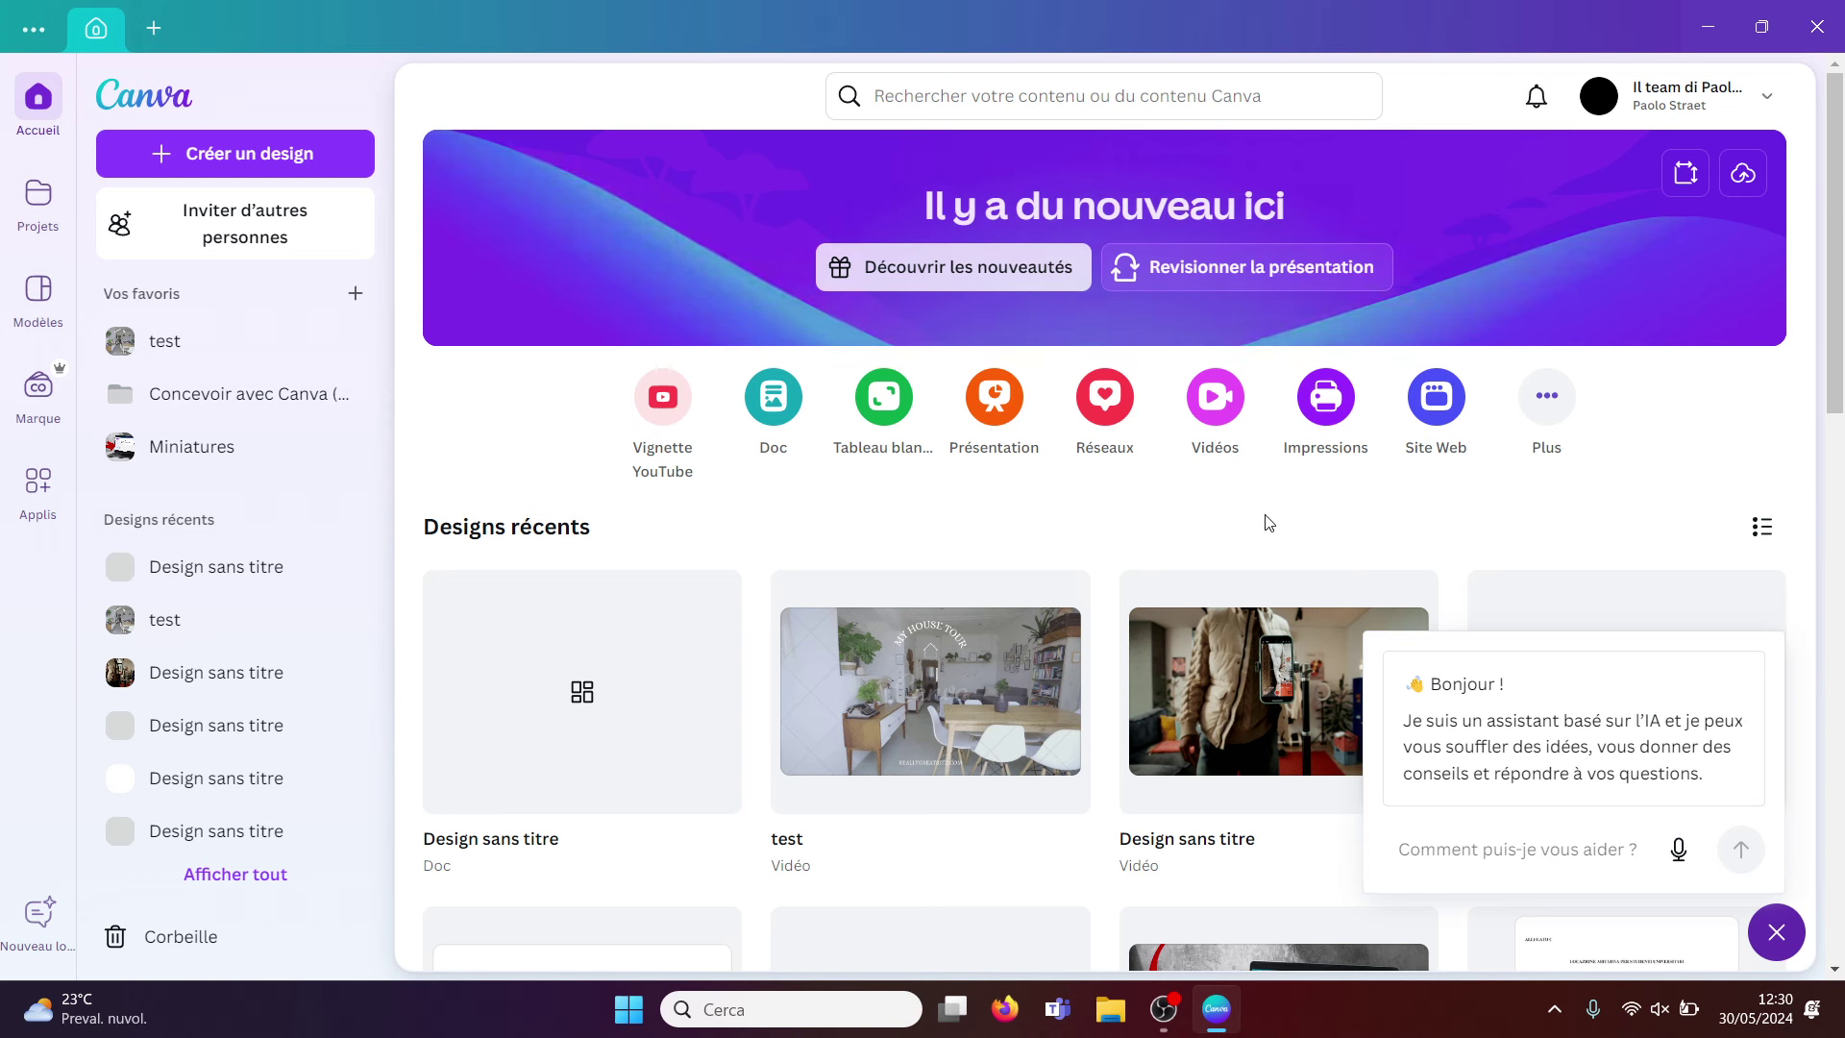
Create a blank Présentation design and add a default paragraph text box in the middle of the page.
left_click(993, 400)
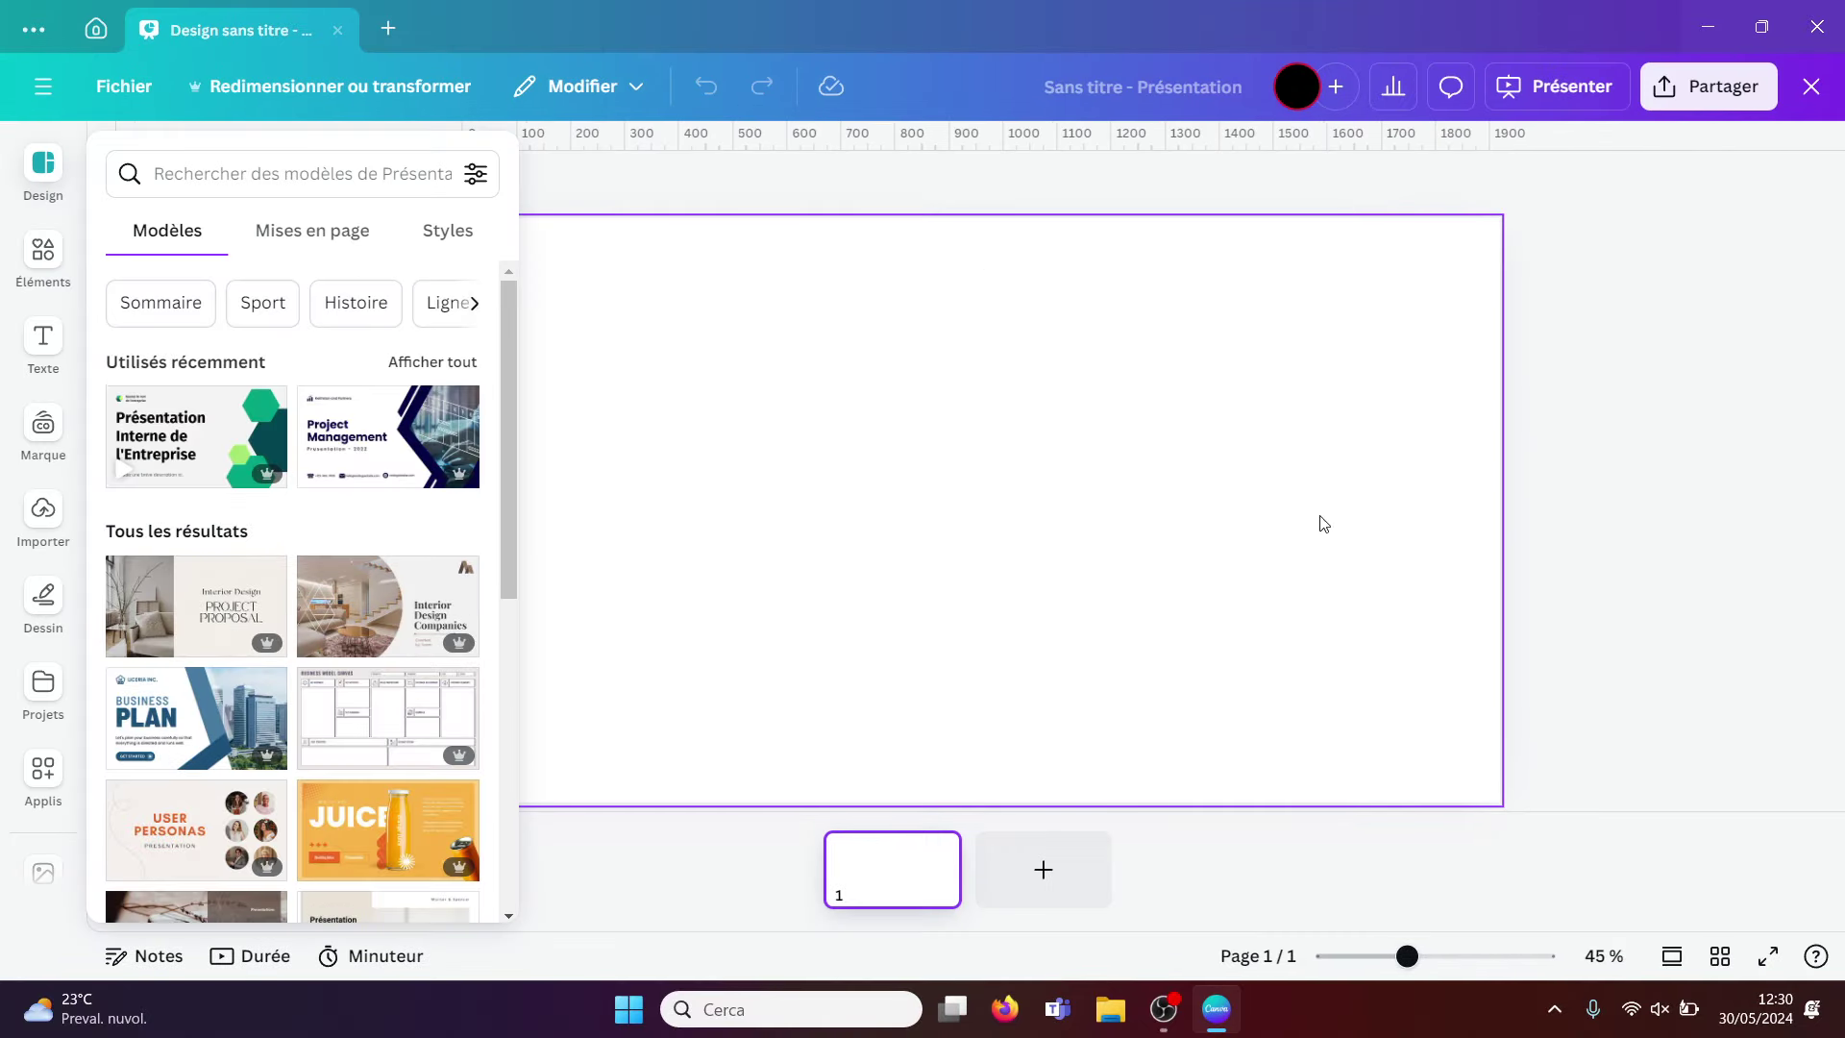
left_click(1614, 456)
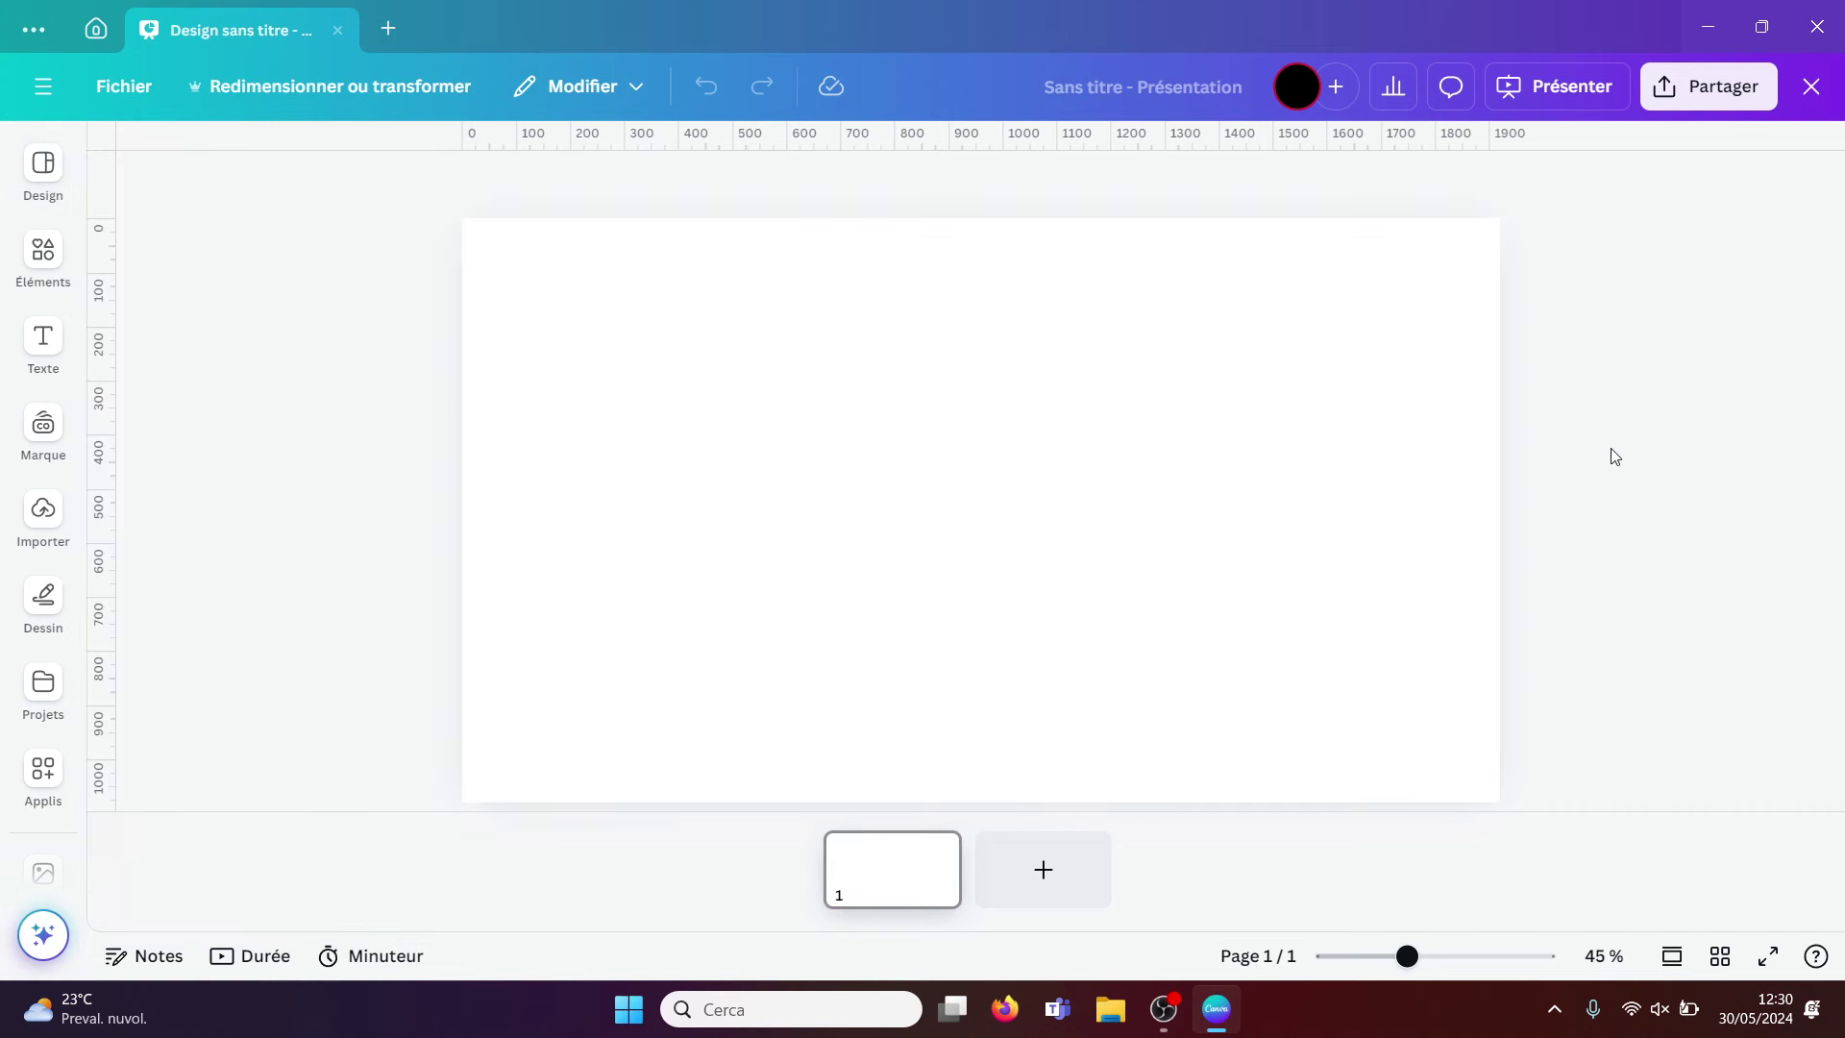
left_click(48, 342)
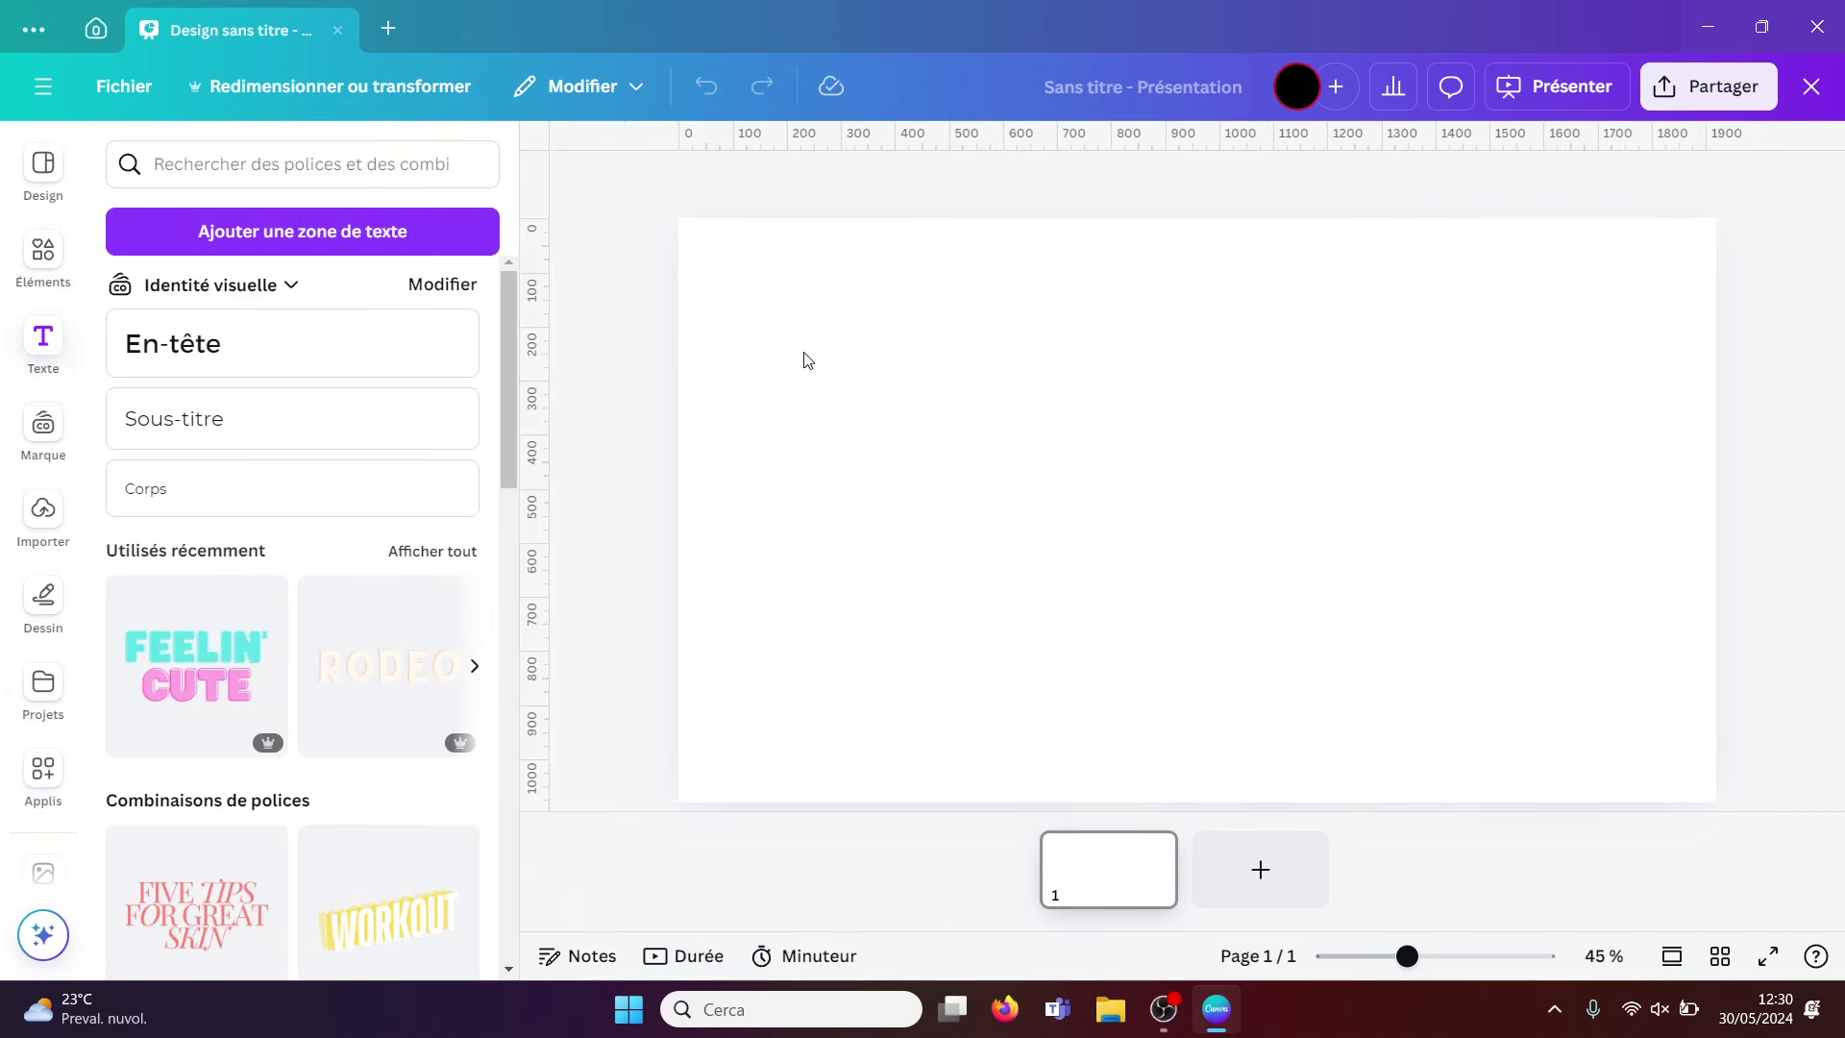
key("t")
left_click(1424, 482)
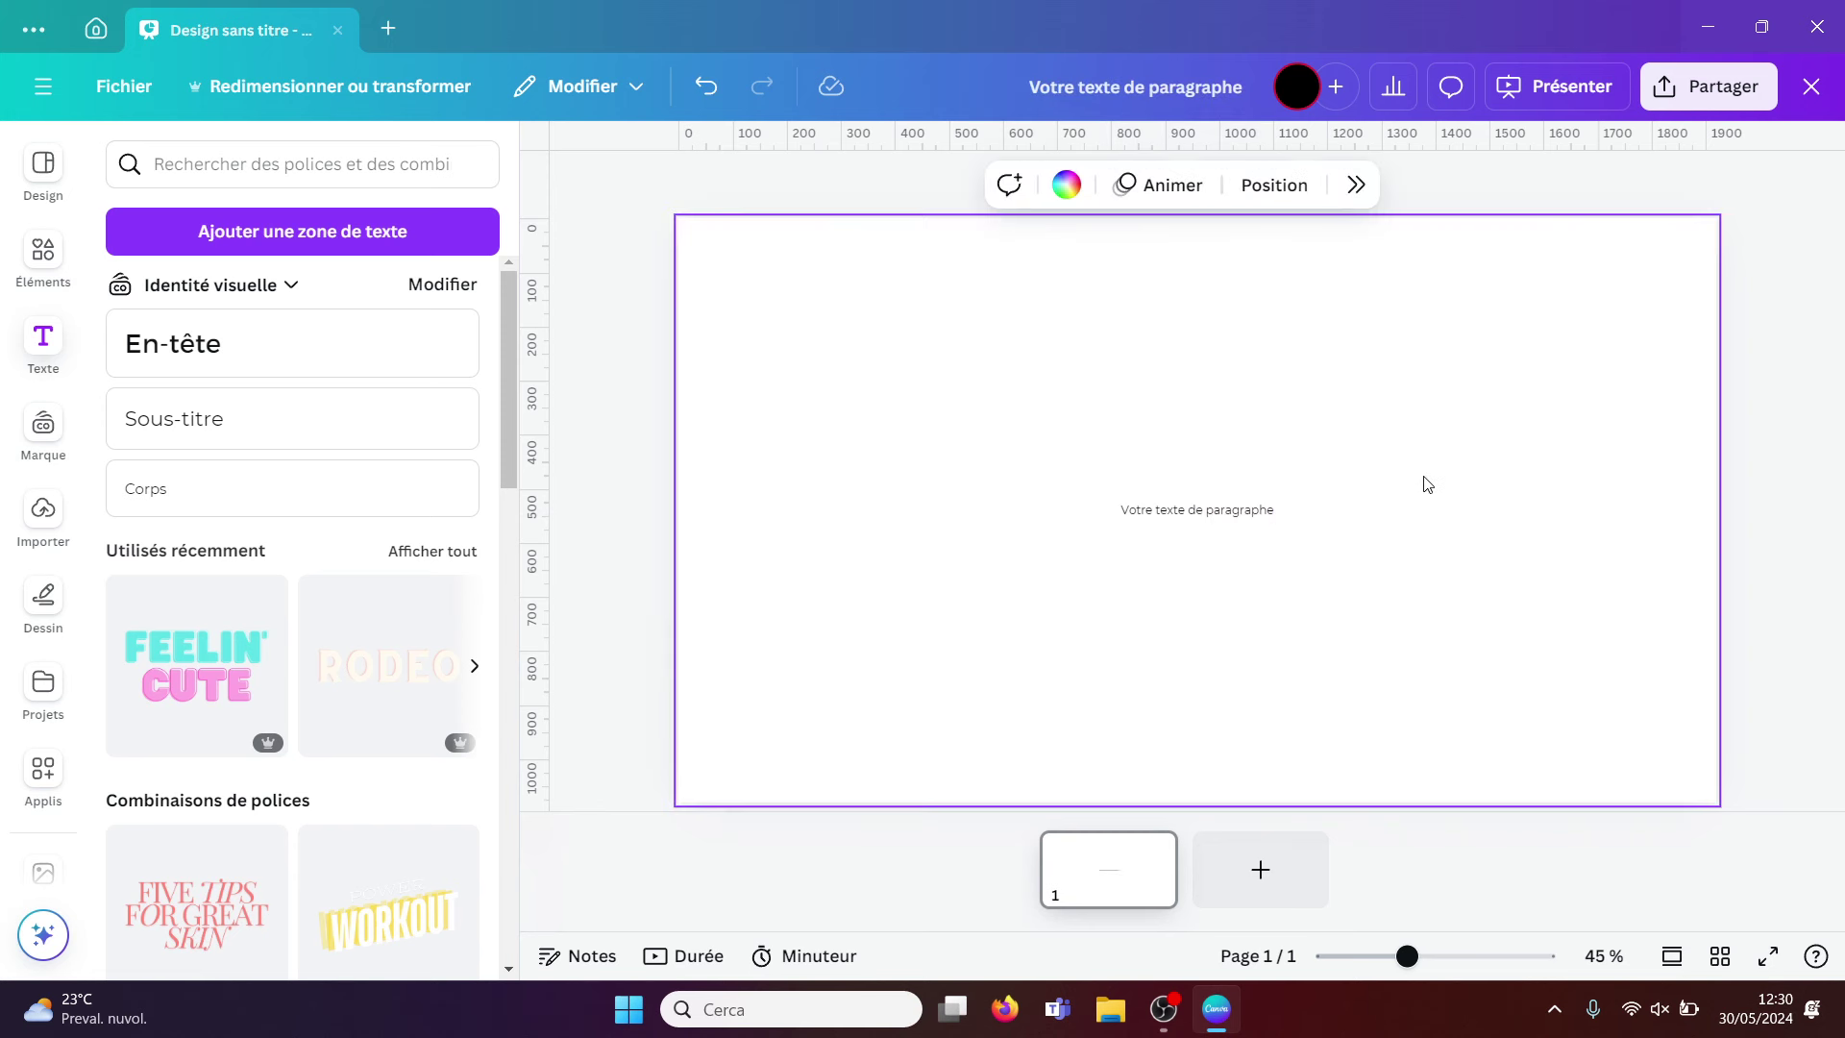
Select the paragraph text on the page to view its formatting options.
left_click(1215, 518)
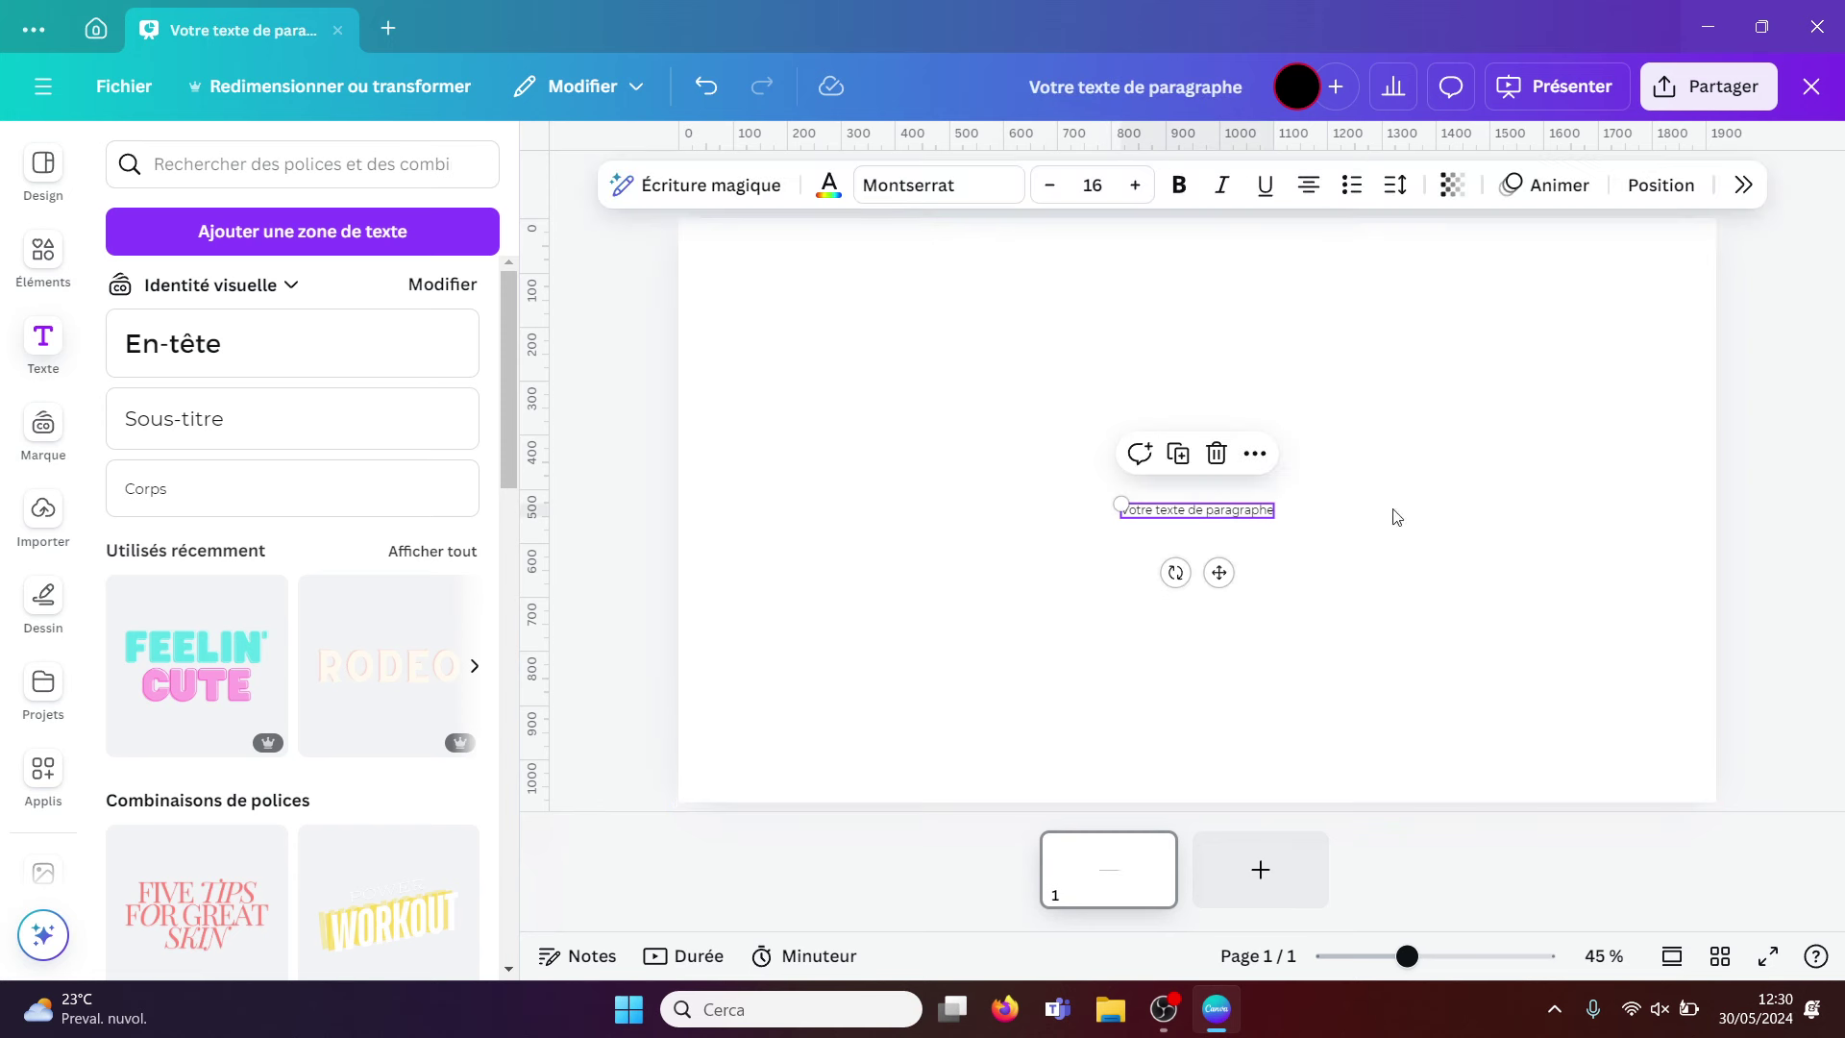
left_click(1307, 516)
left_click(1234, 517)
Add the recently used 15.0s video from Éléments and shrink it into the lower-left area of the page.
left_click(42, 254)
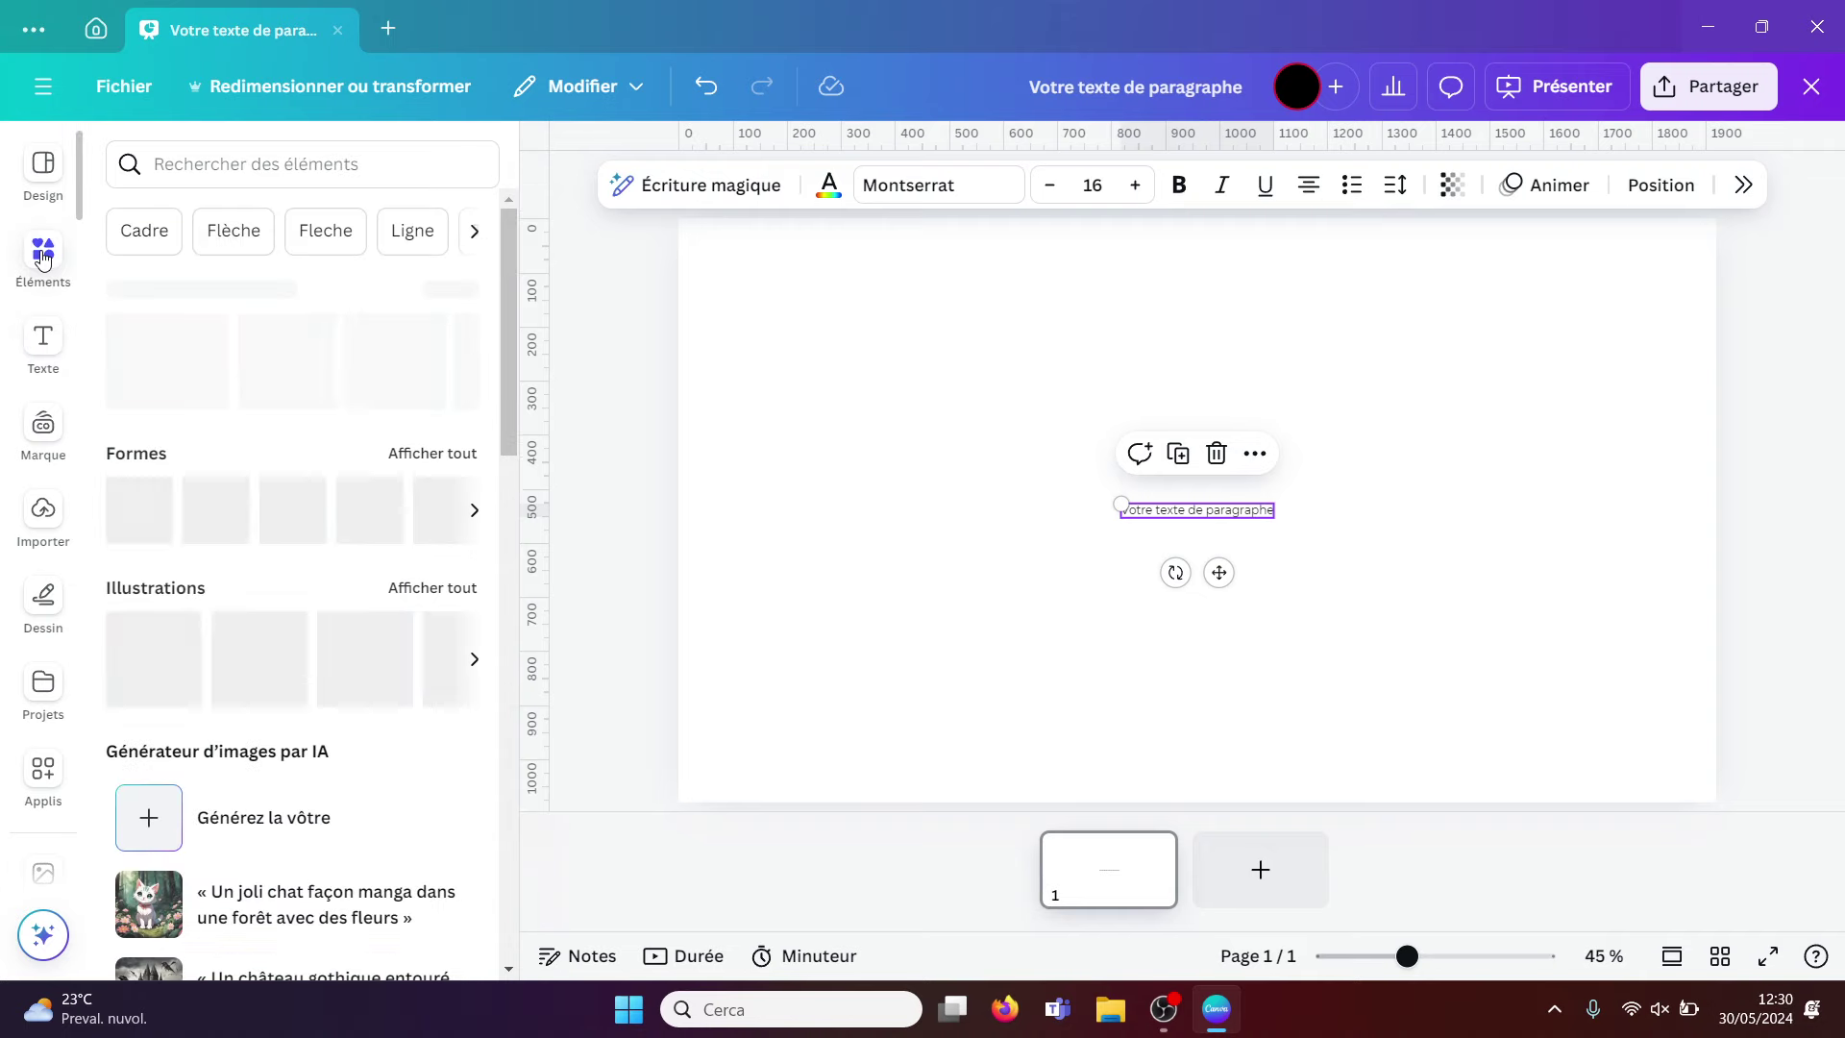
left_click(190, 360)
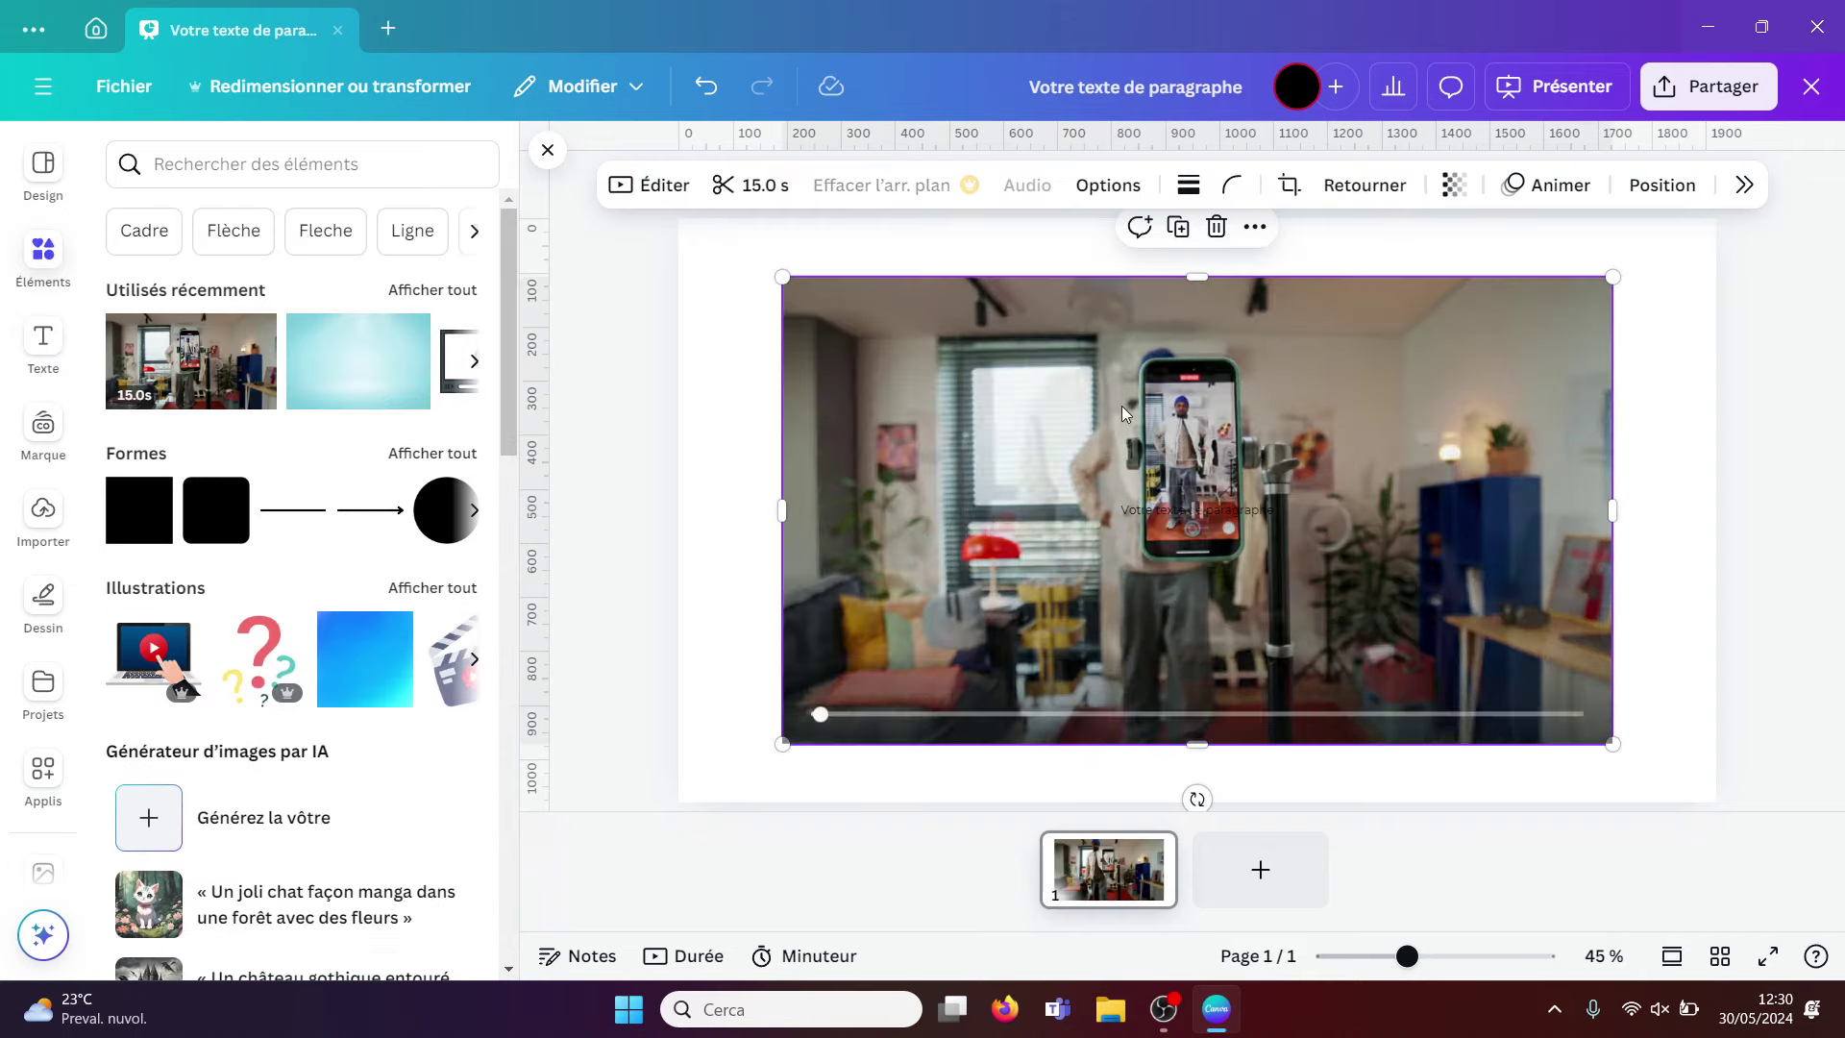
left_click_drag(1612, 277, 1026, 468)
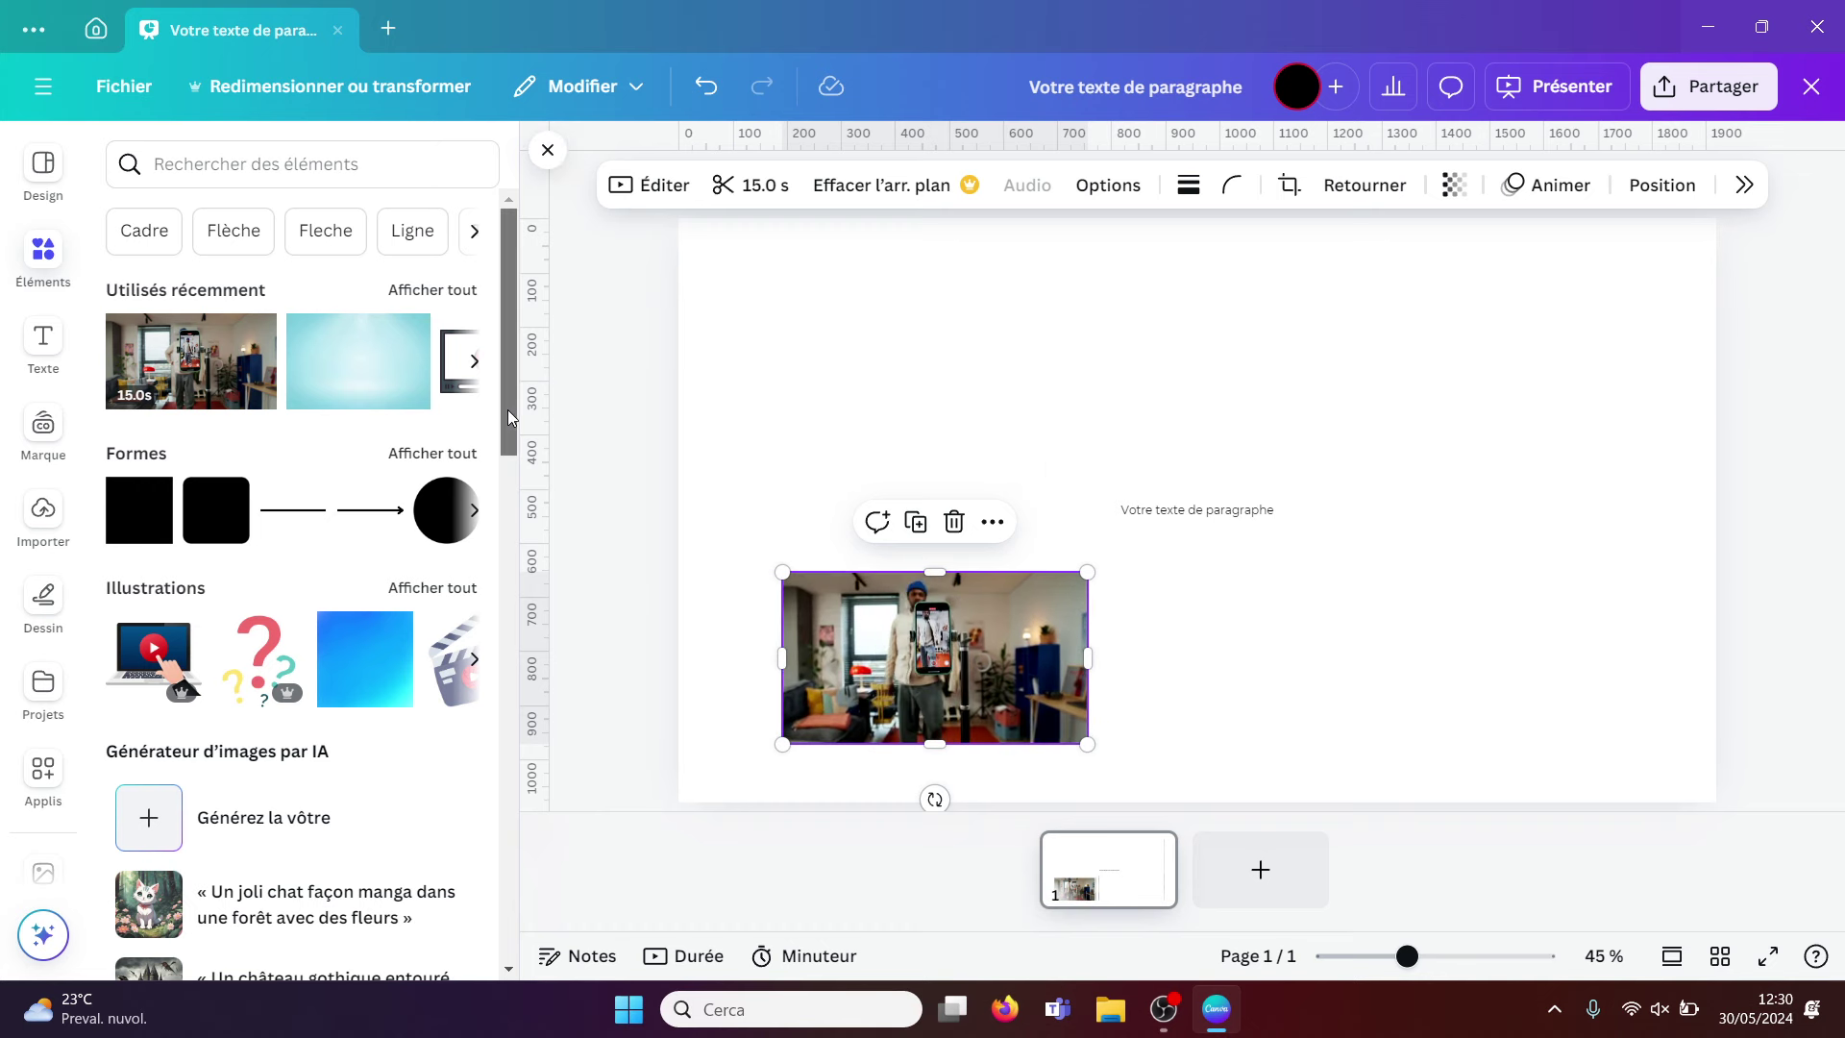
Add the first blue gradient photo from Photos, shrink it, and move it to the page's upper-left area.
left_click_drag(510, 416, 494, 644)
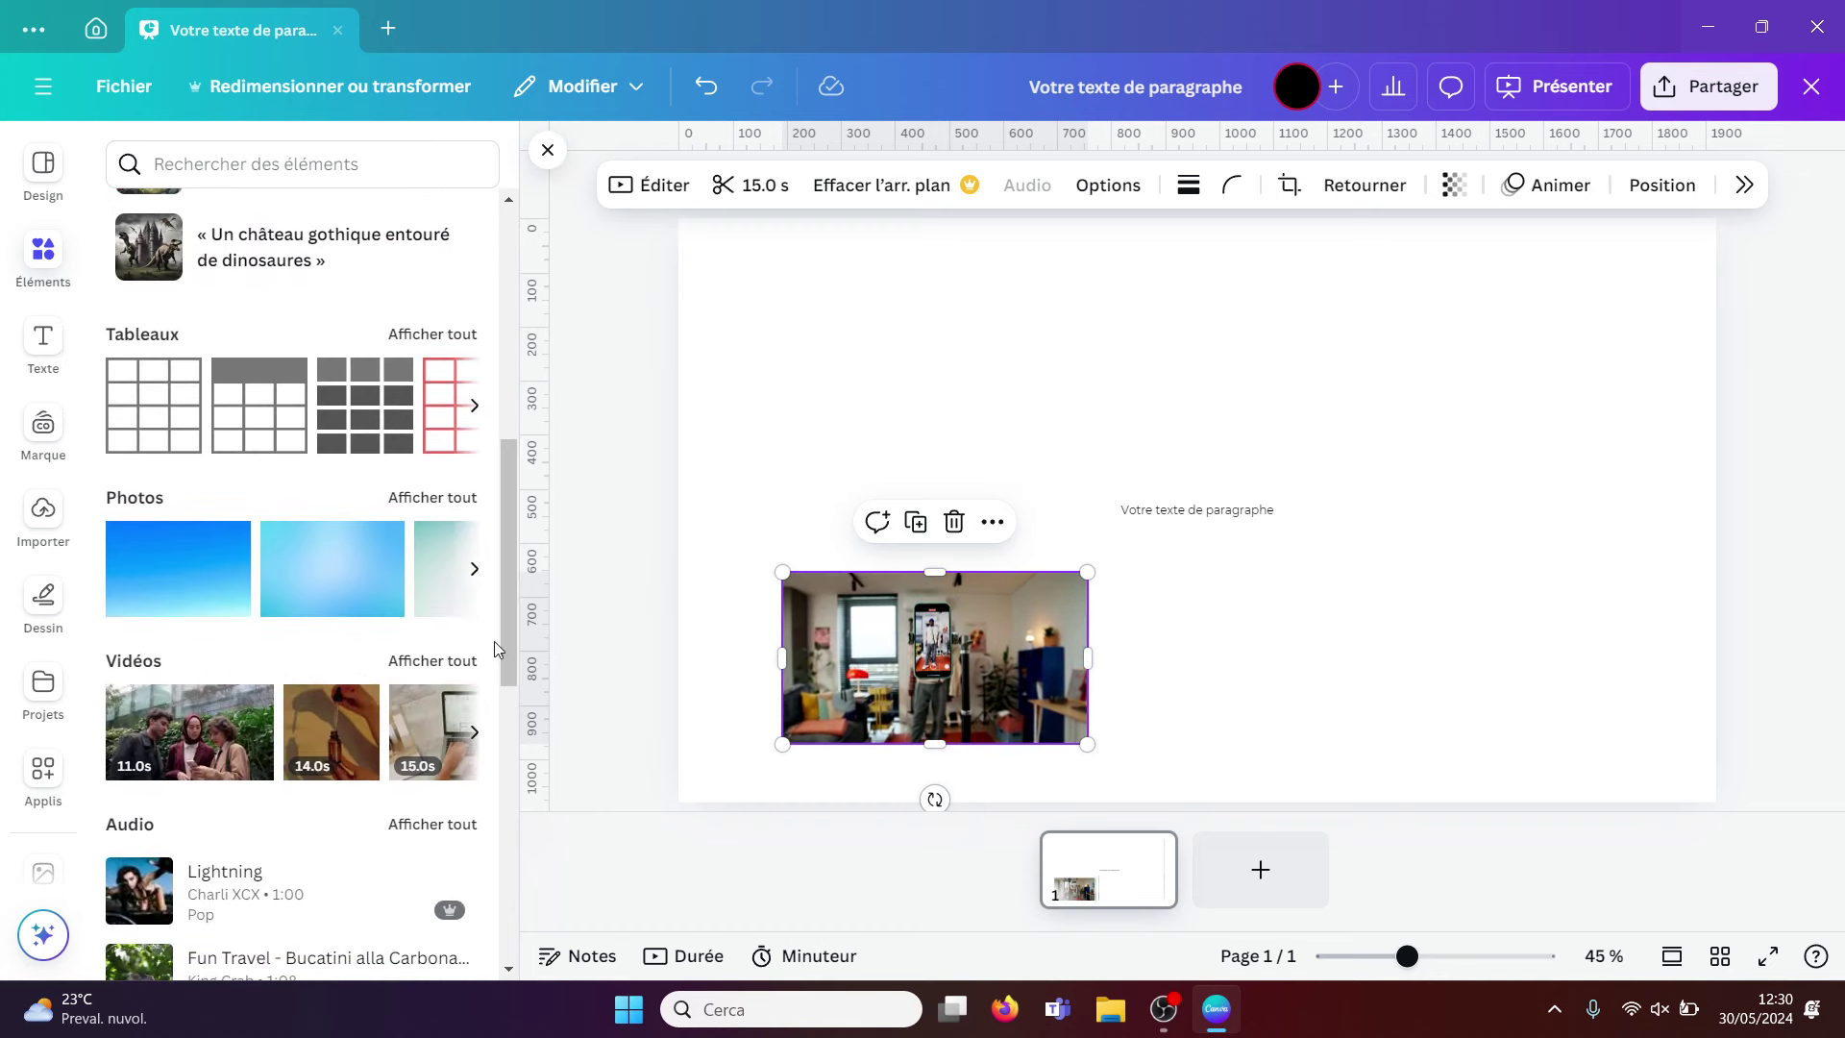
left_click(192, 562)
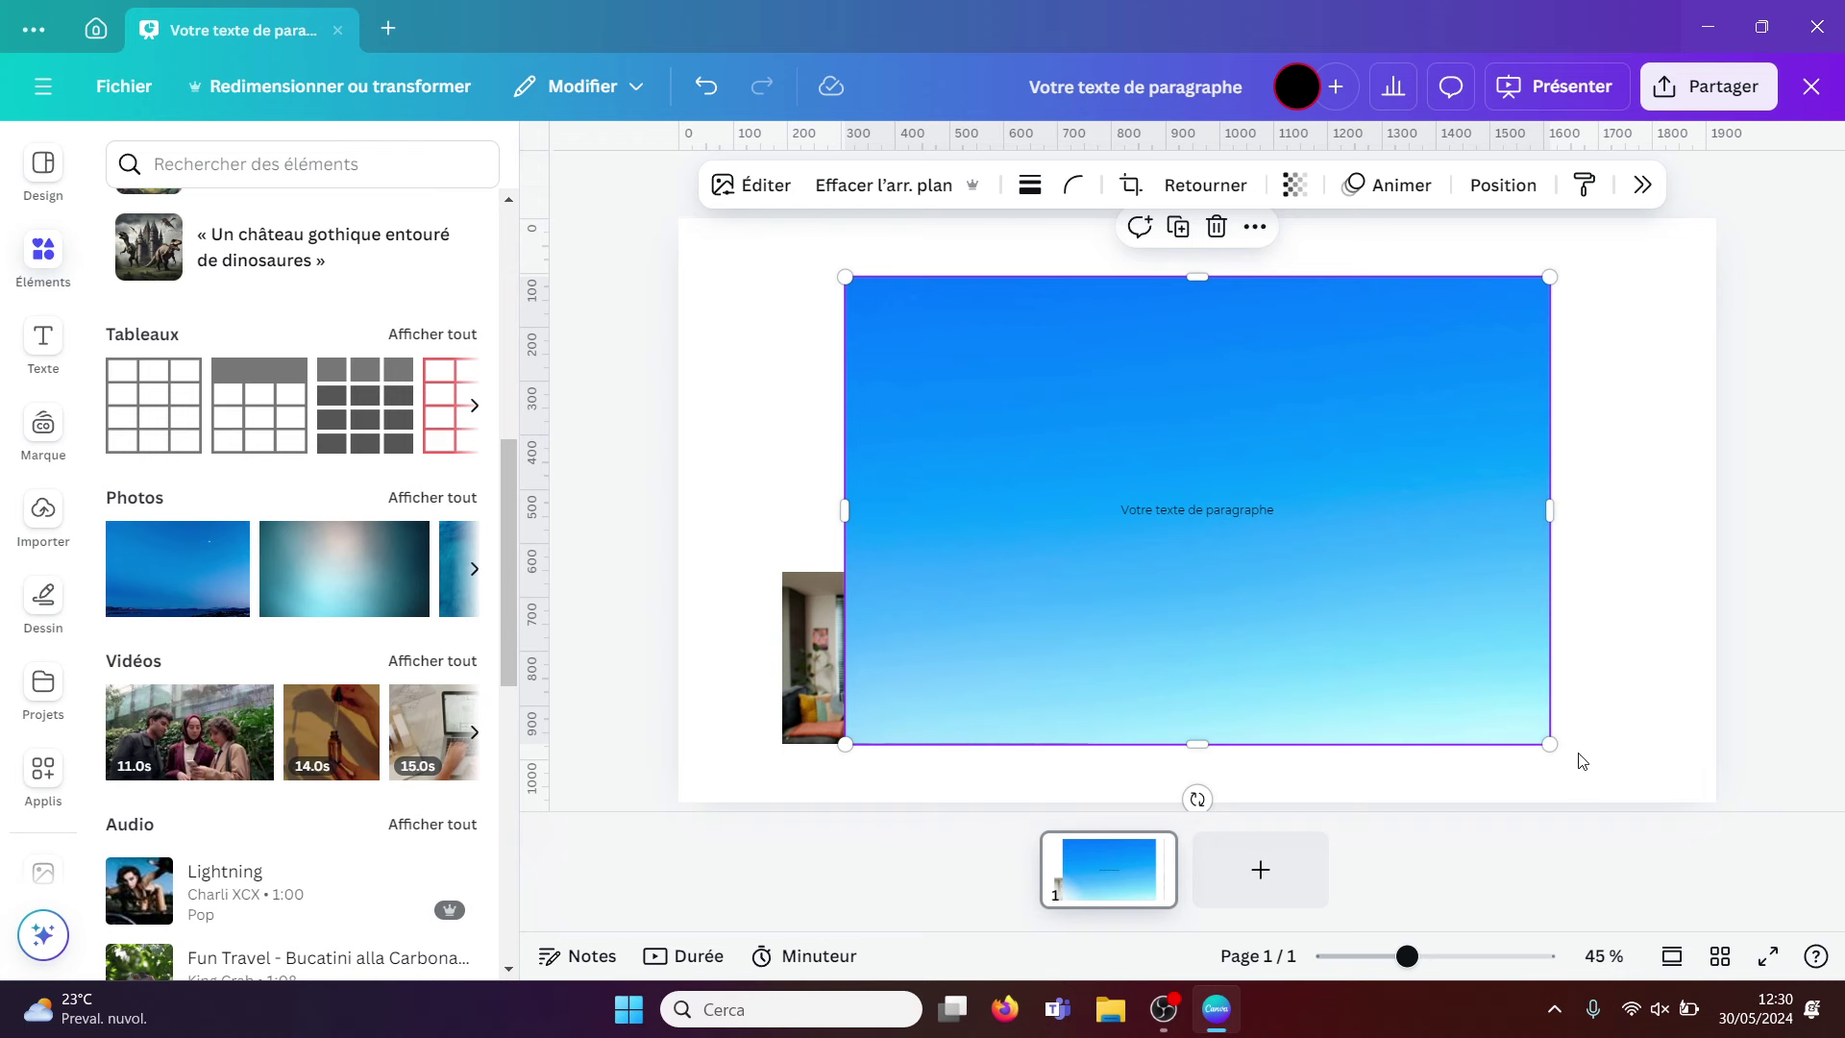
left_click_drag(1548, 743, 1140, 473)
left_click_drag(1032, 388, 924, 360)
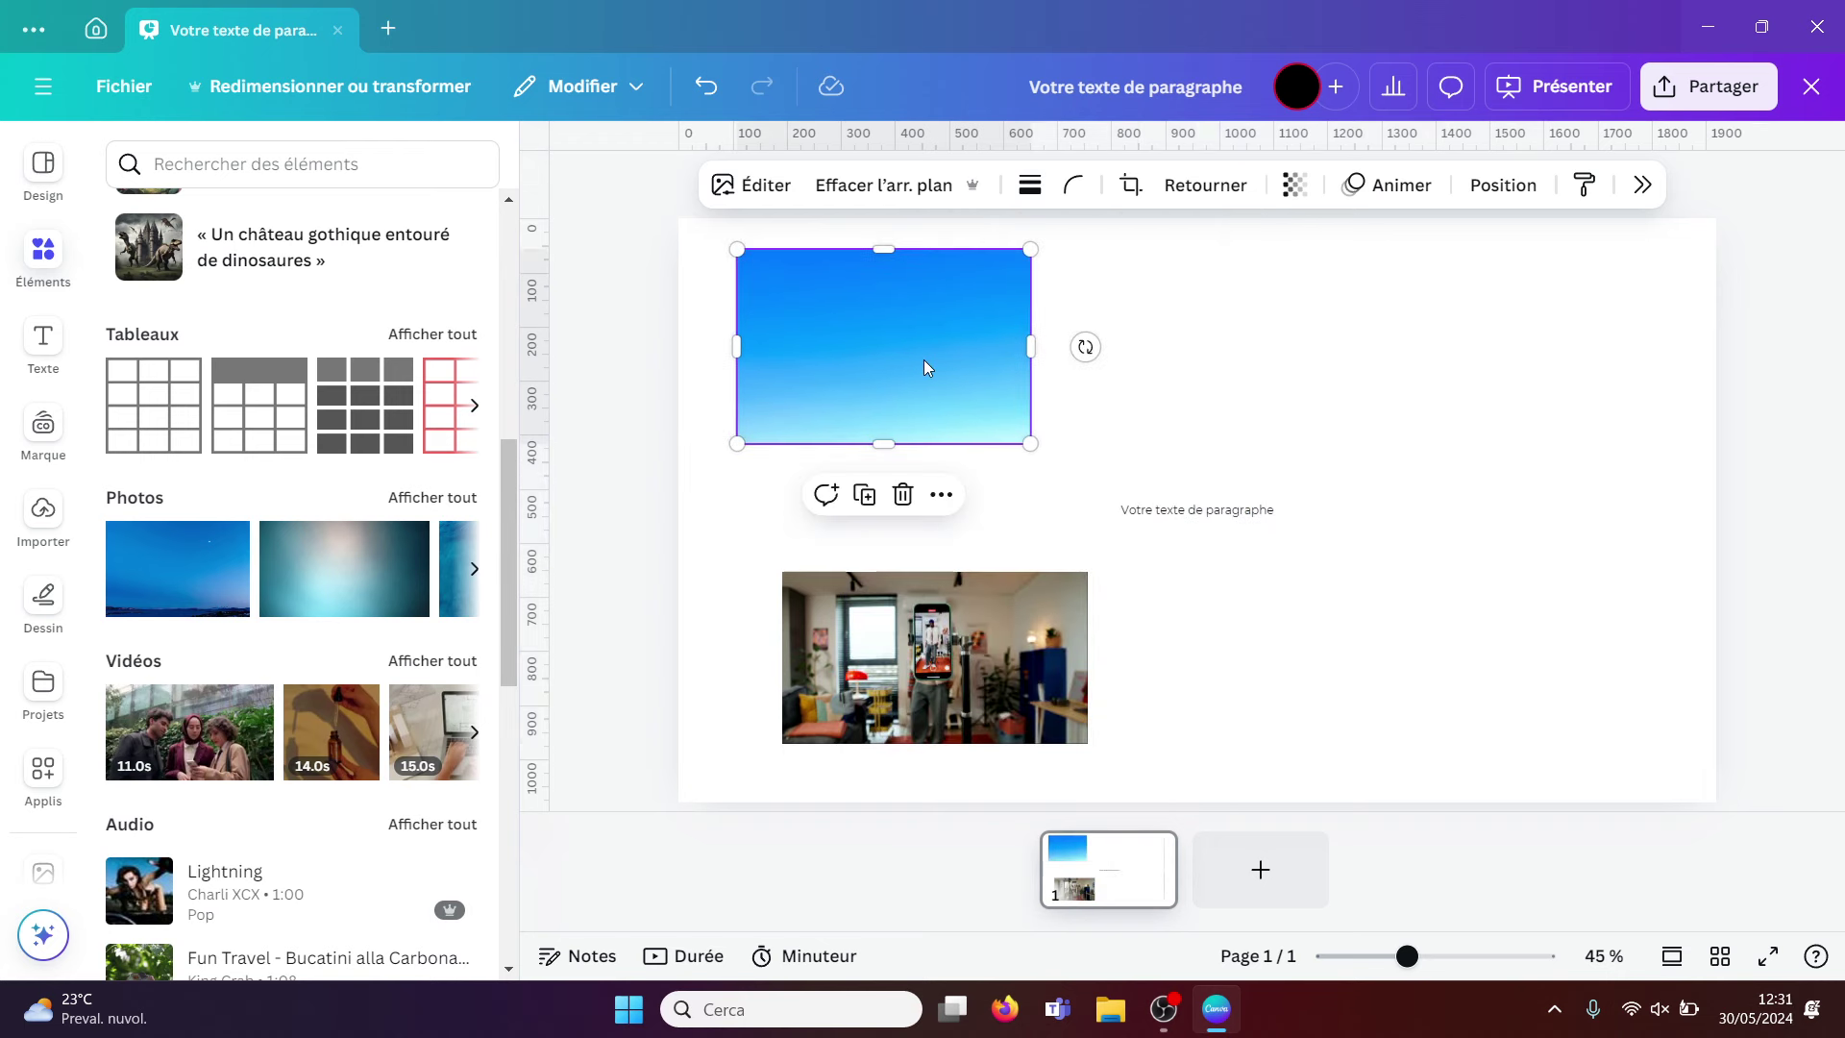
Review the paragraph text's additional settings, from Effets and Bases to Écriture magique, Animer and Position, and close them.
left_click(1288, 494)
left_click(1222, 511)
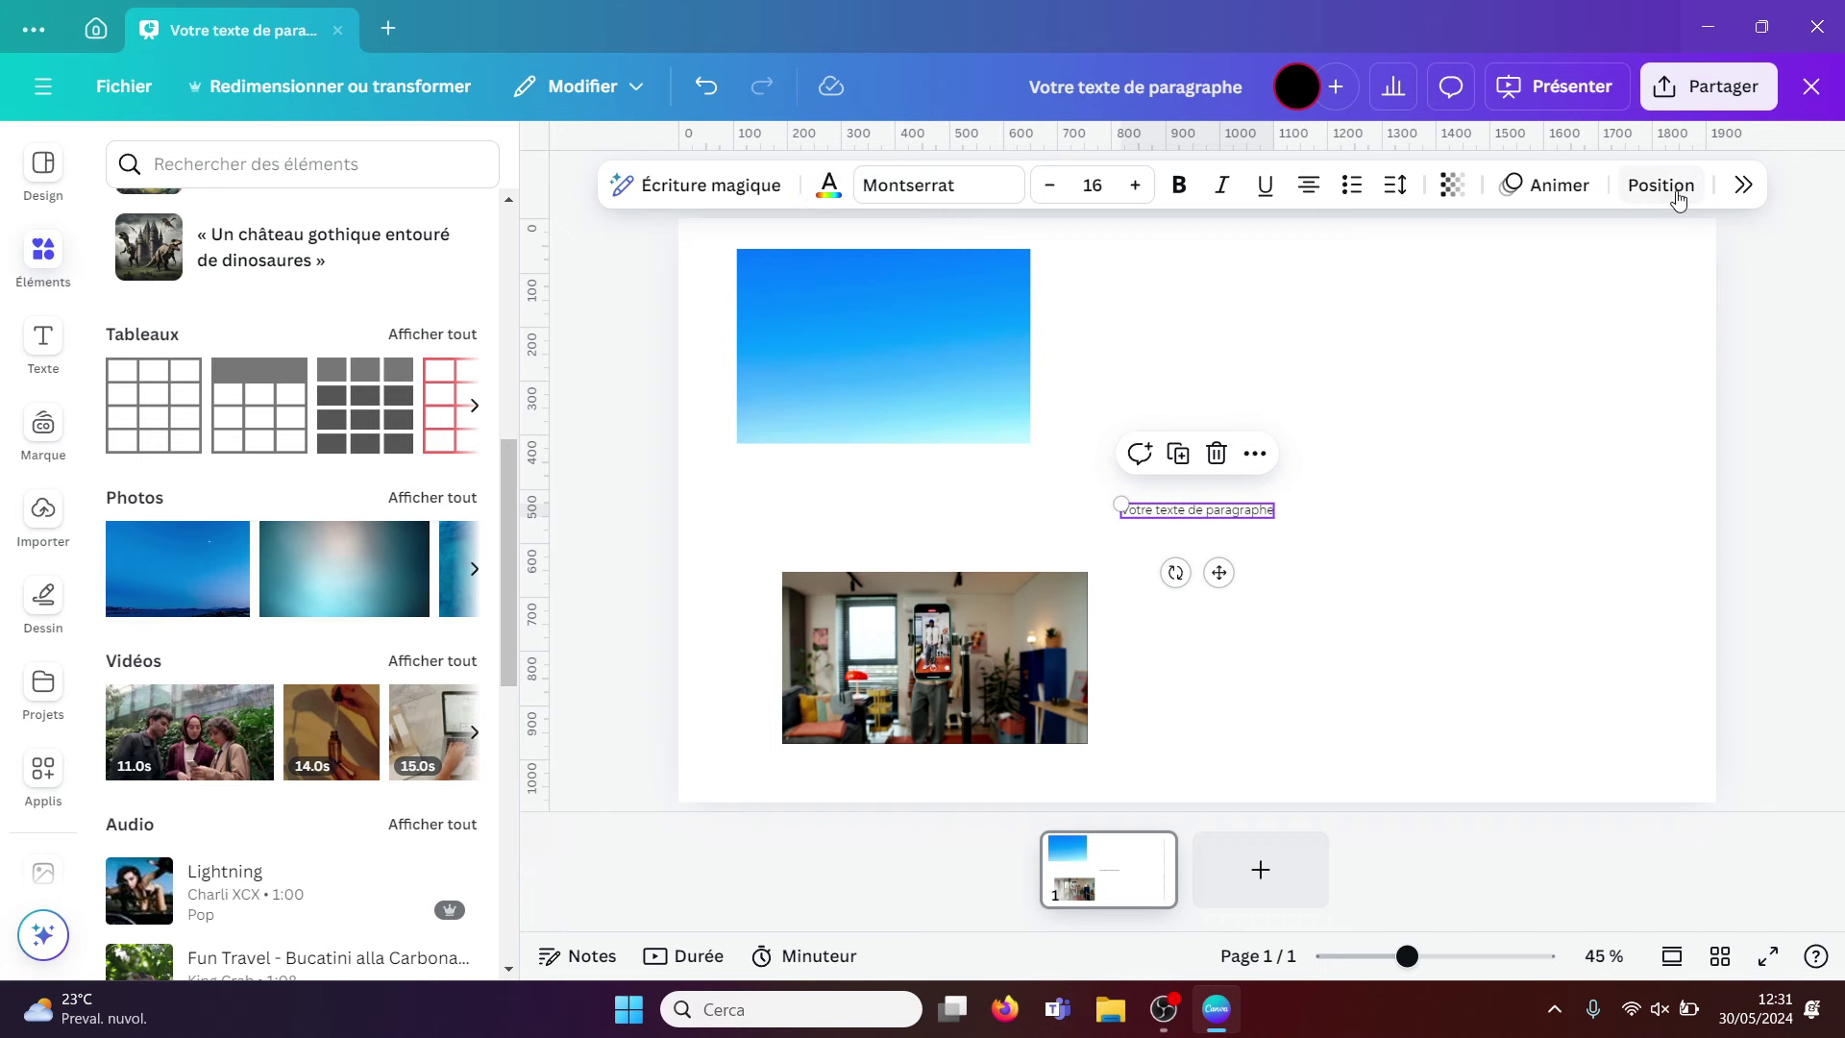
left_click(1743, 185)
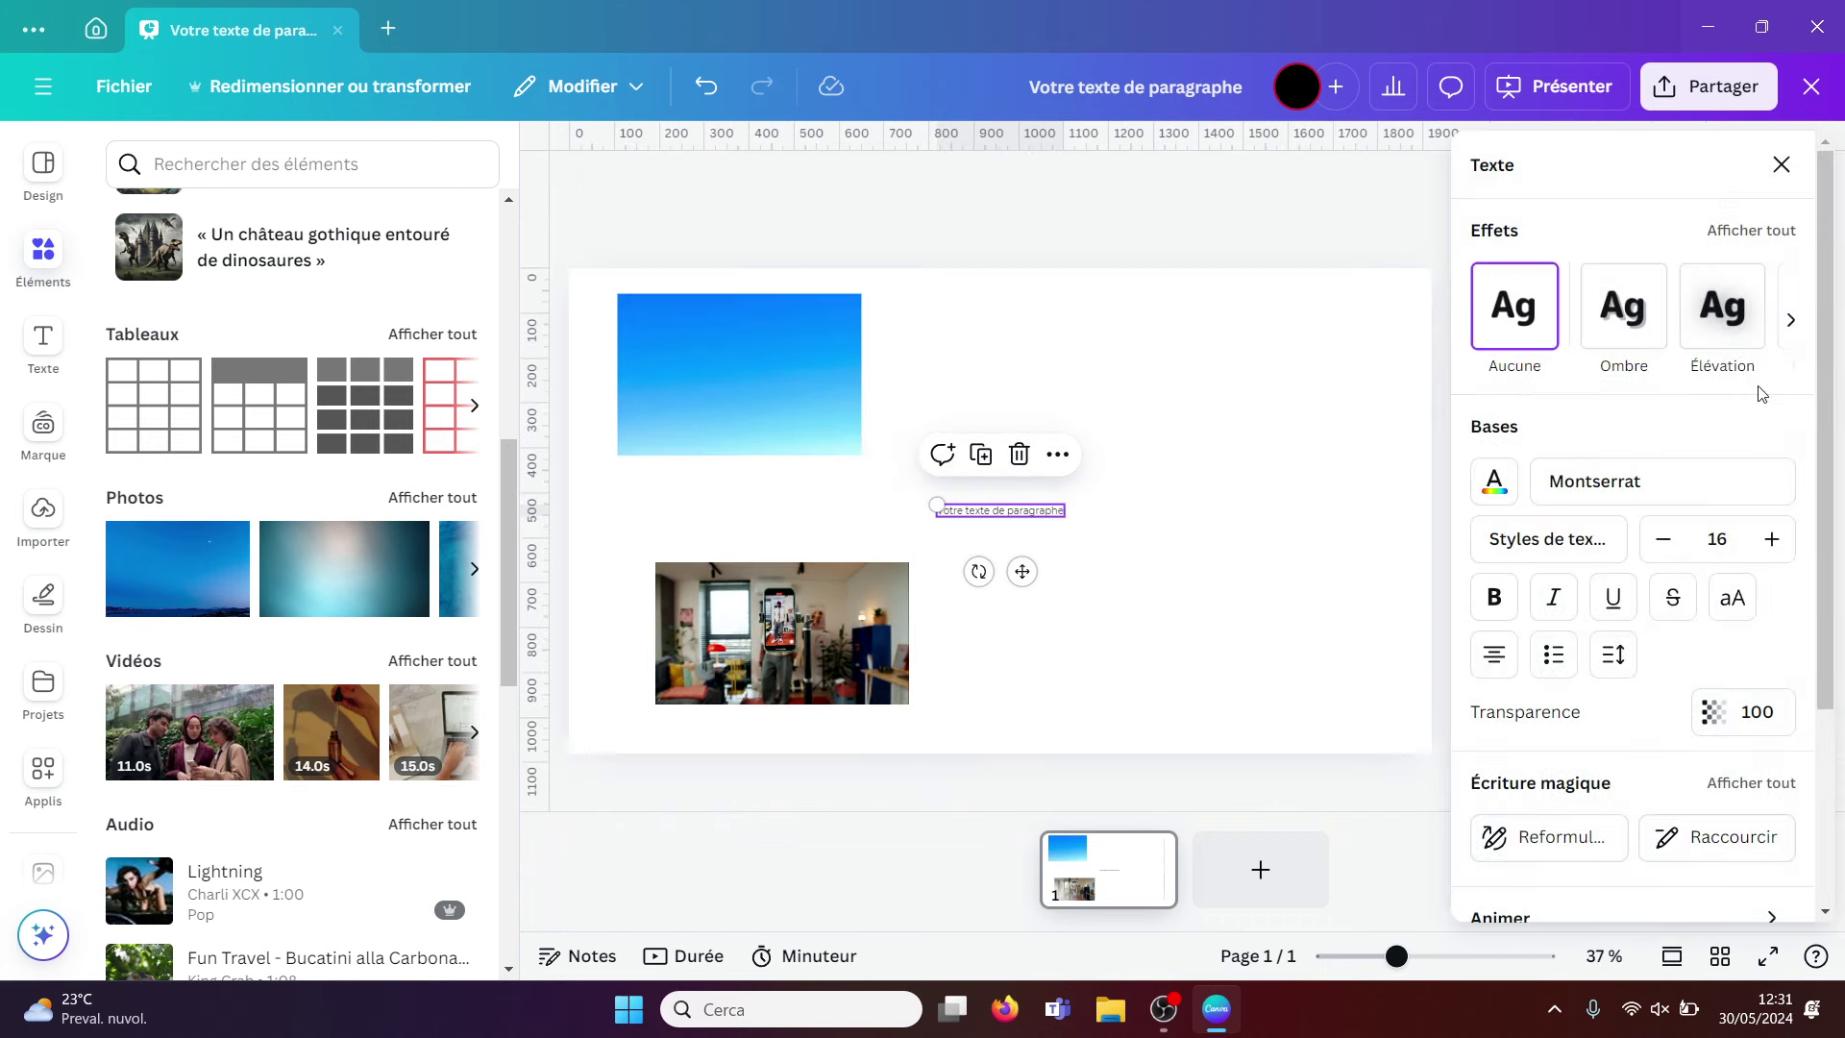
scroll(1828, 389, "down", 3)
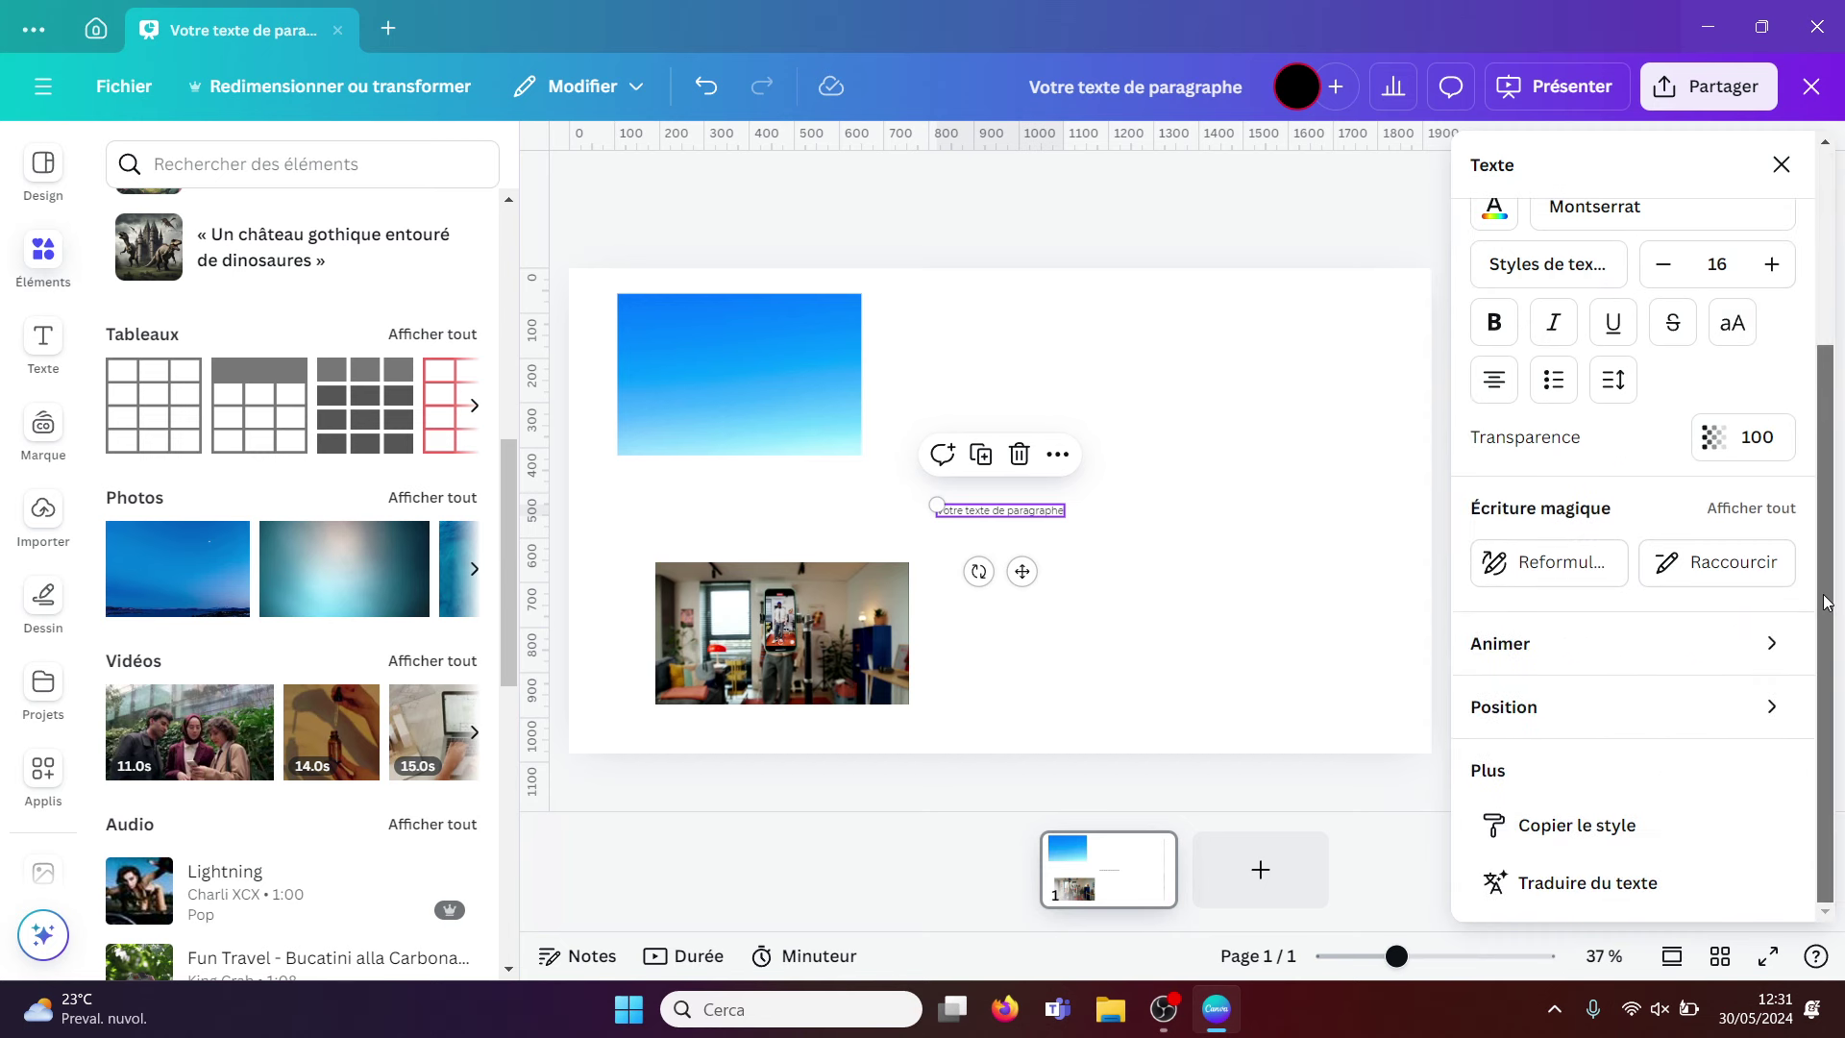
scroll(1827, 389, "up", 3)
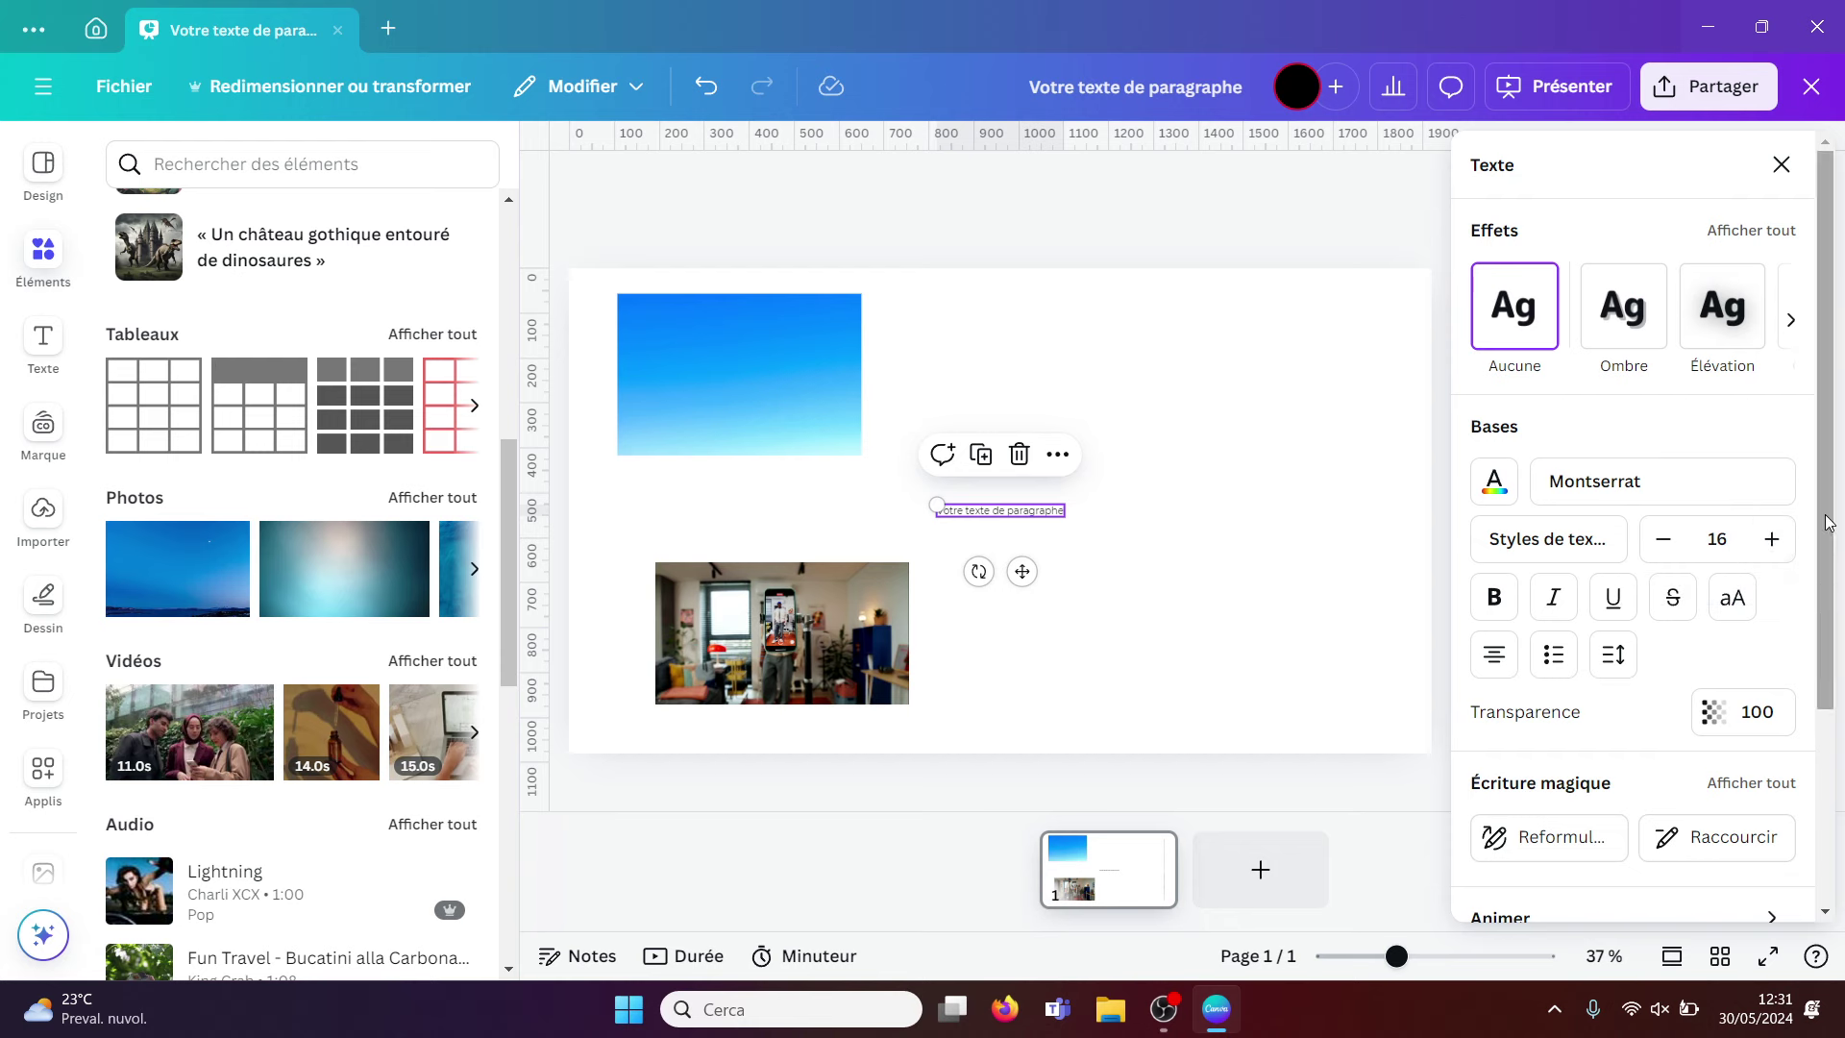
left_click_drag(1825, 544, 1839, 424)
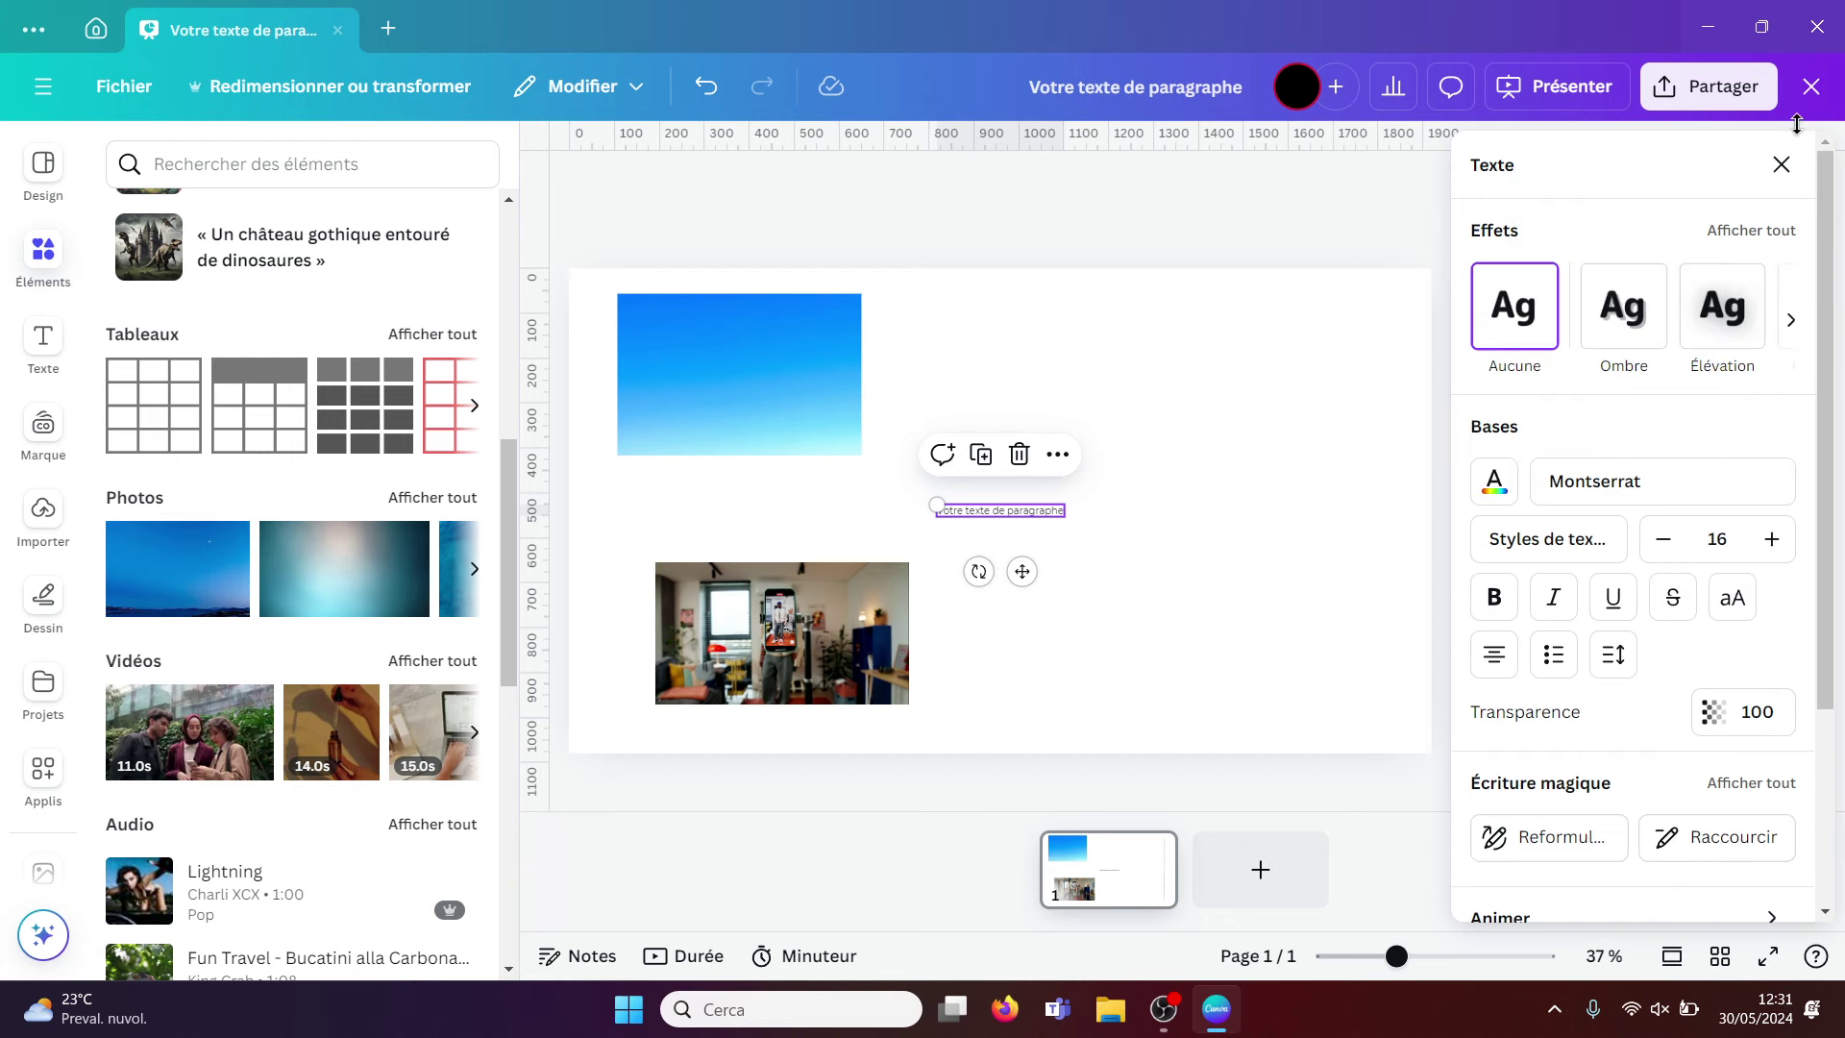
left_click(1780, 165)
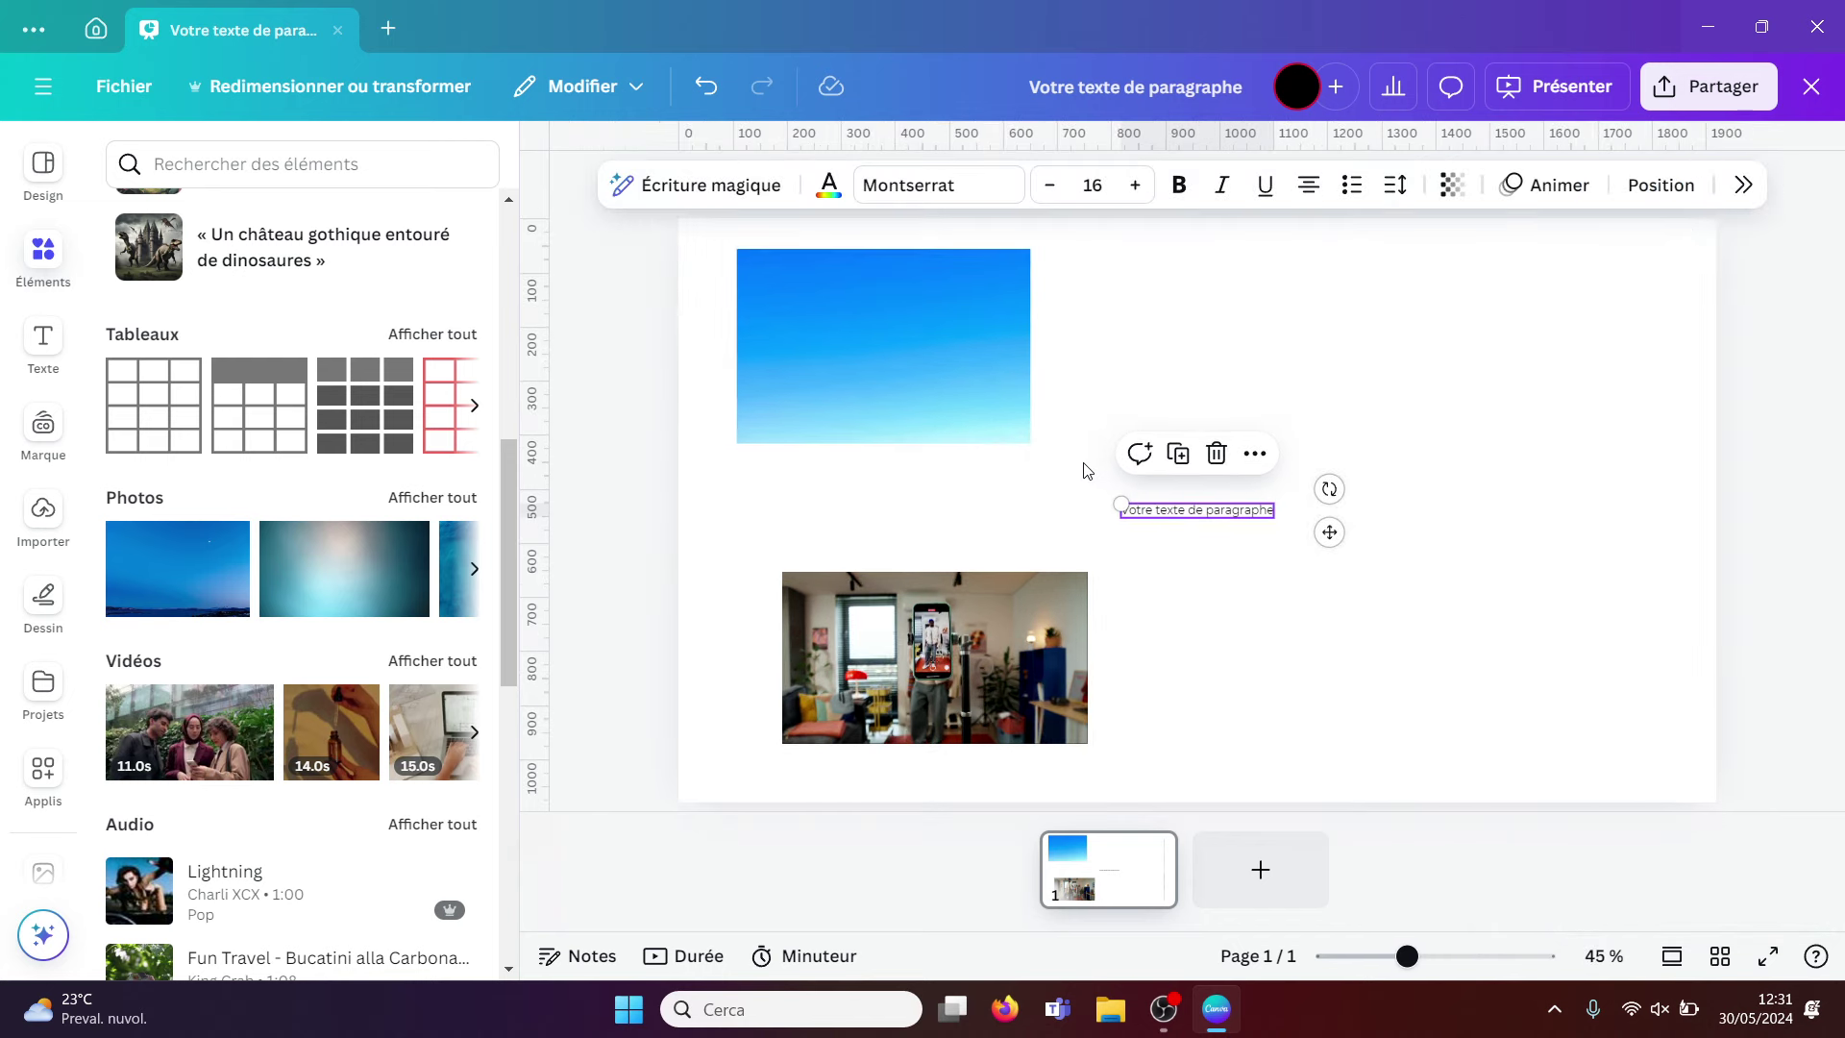
Compare the editing options for the blue photo, the video and the page background, and close the presentation.
left_click(919, 374)
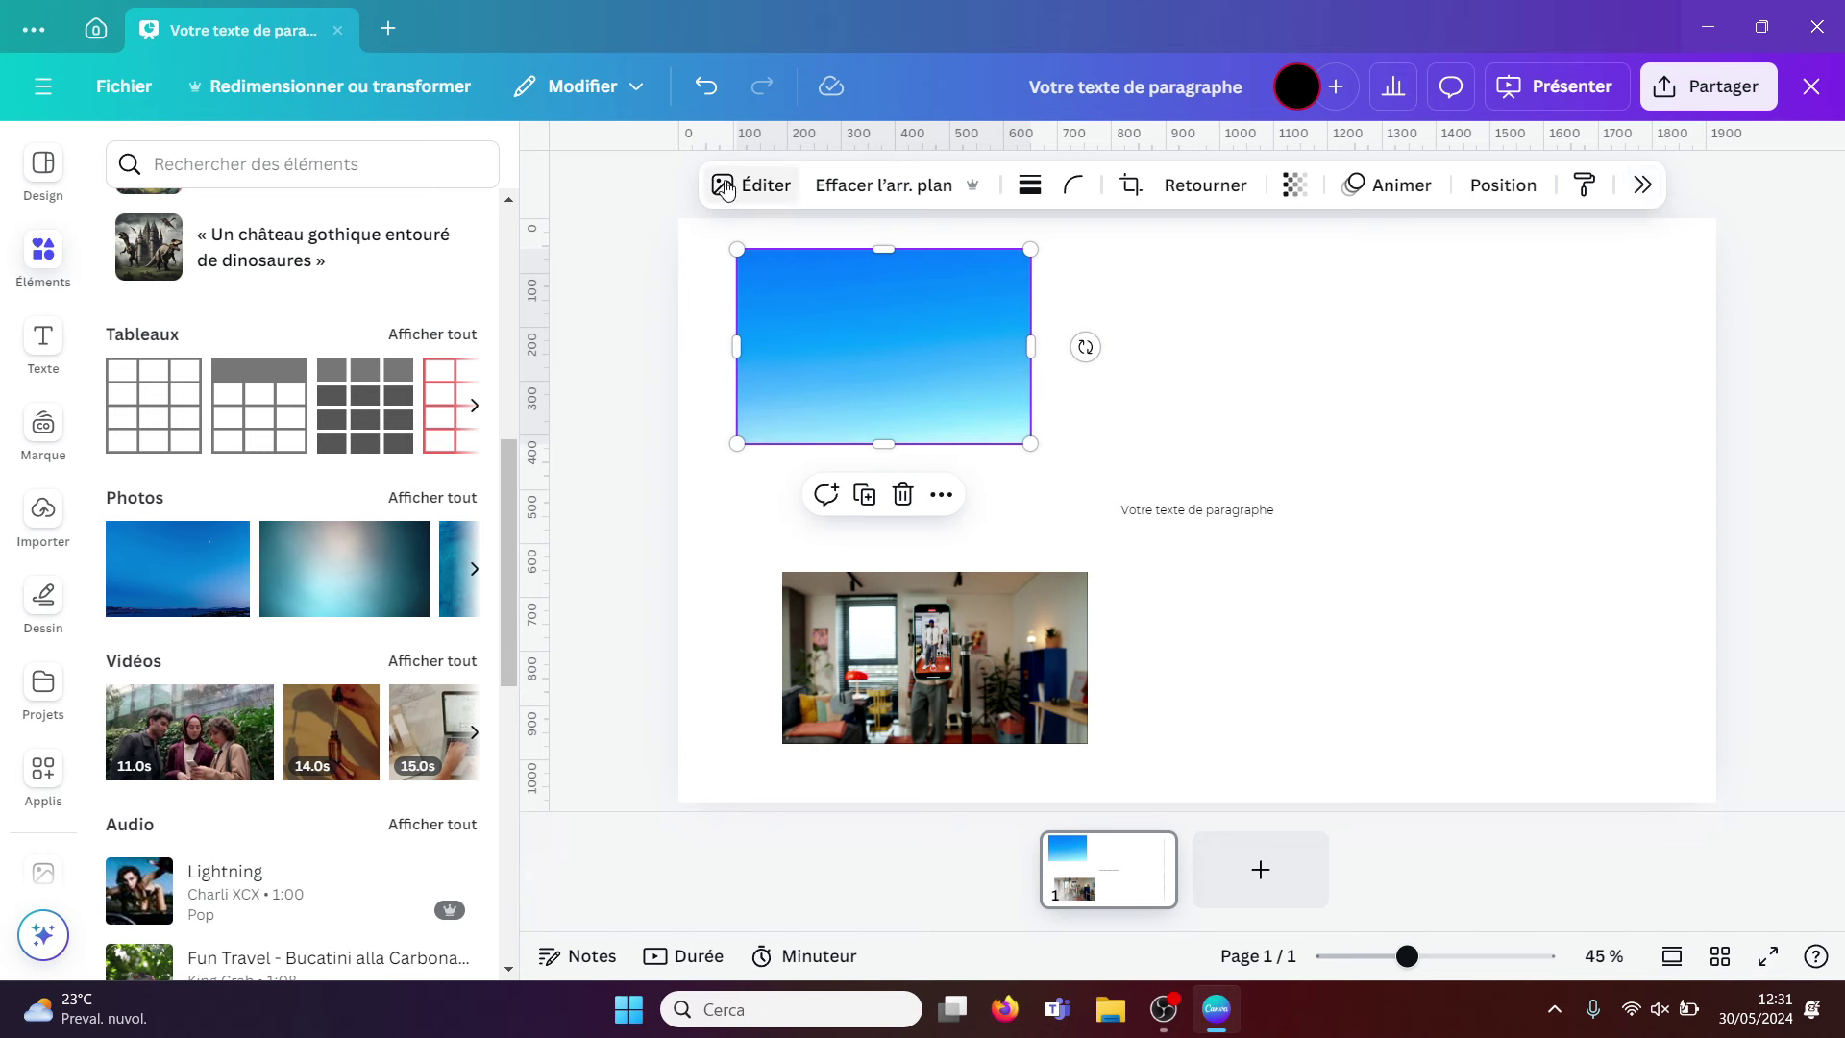
left_click(890, 672)
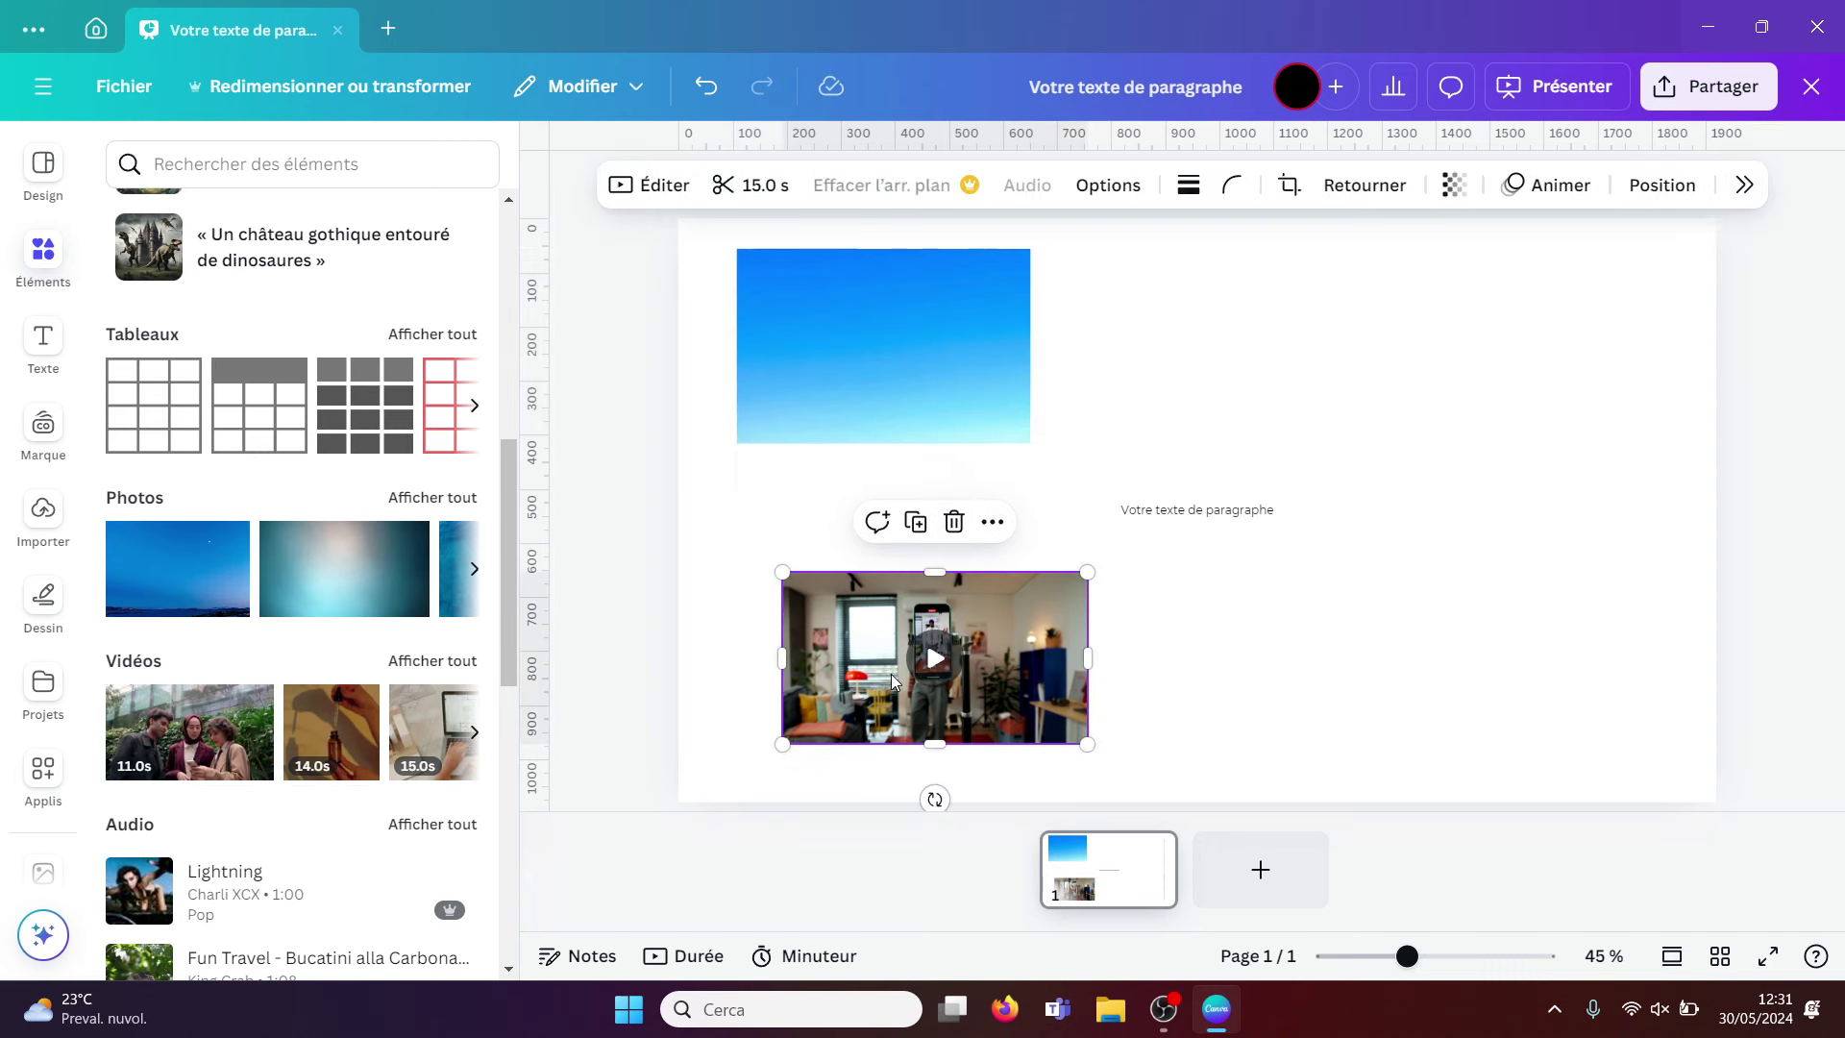
left_click(1365, 361)
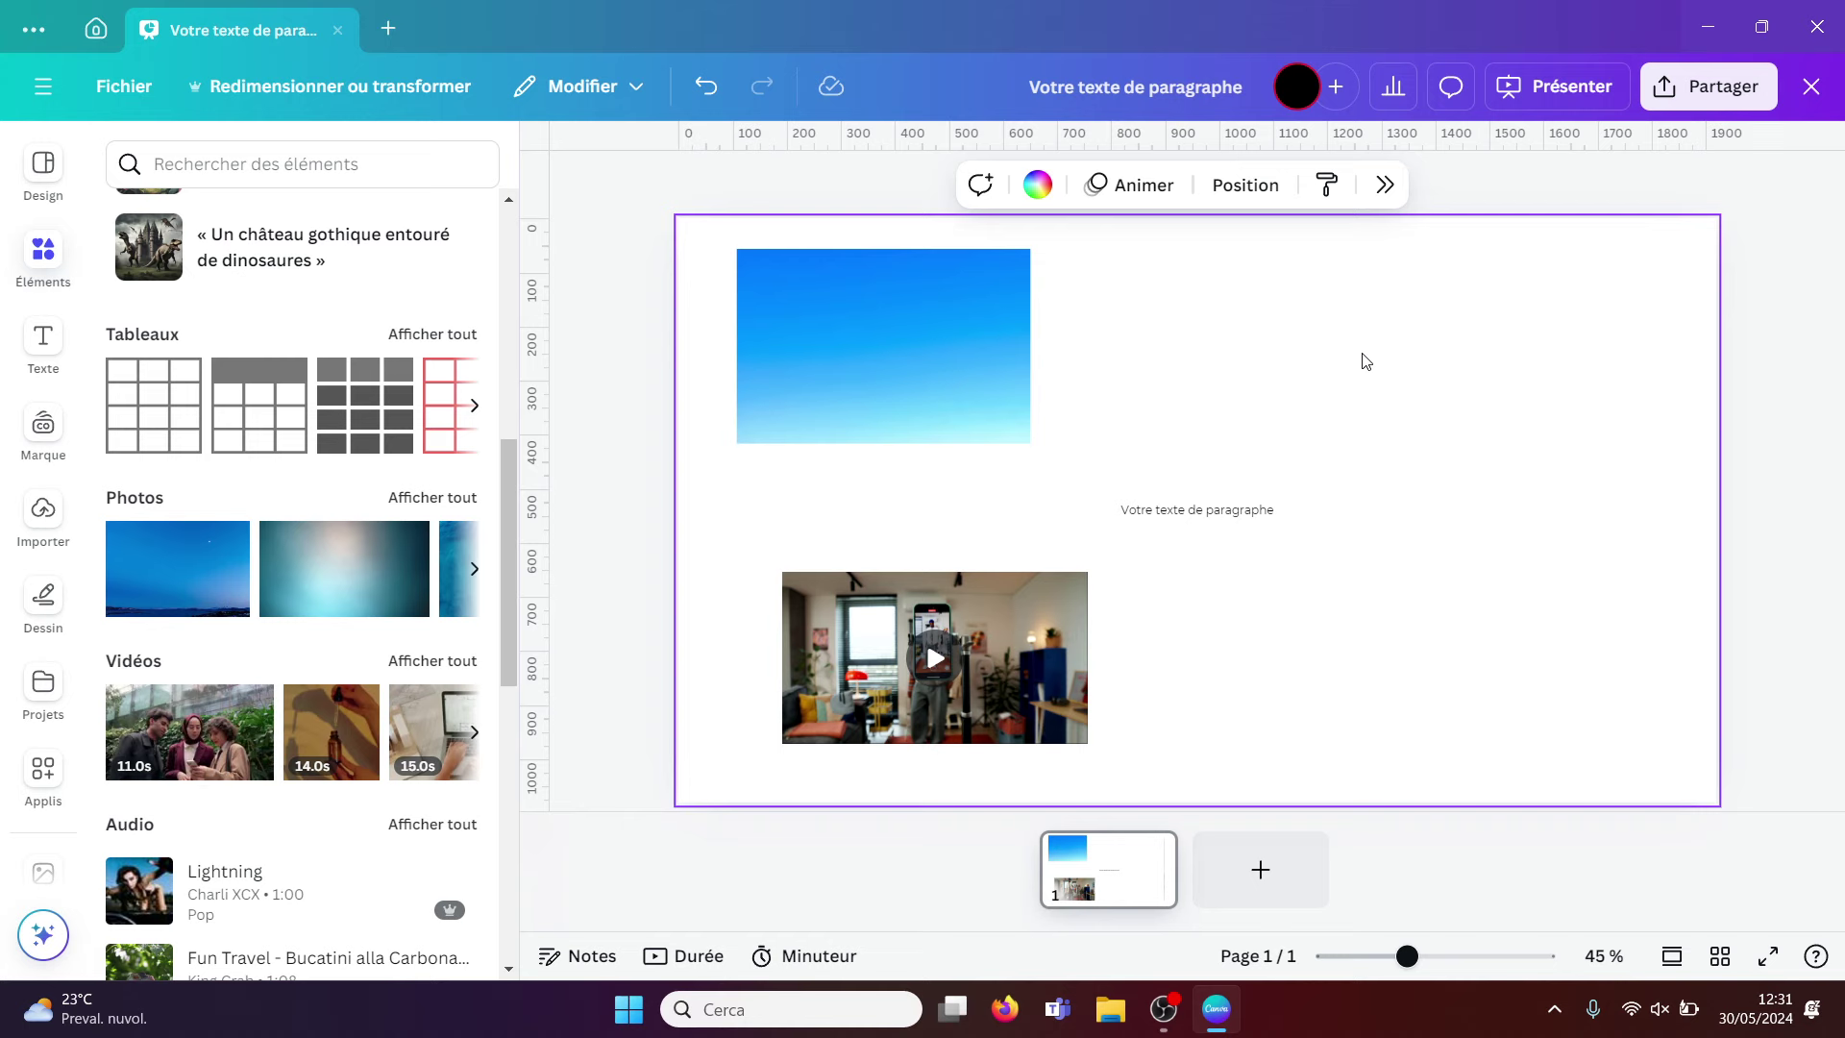
left_click(337, 29)
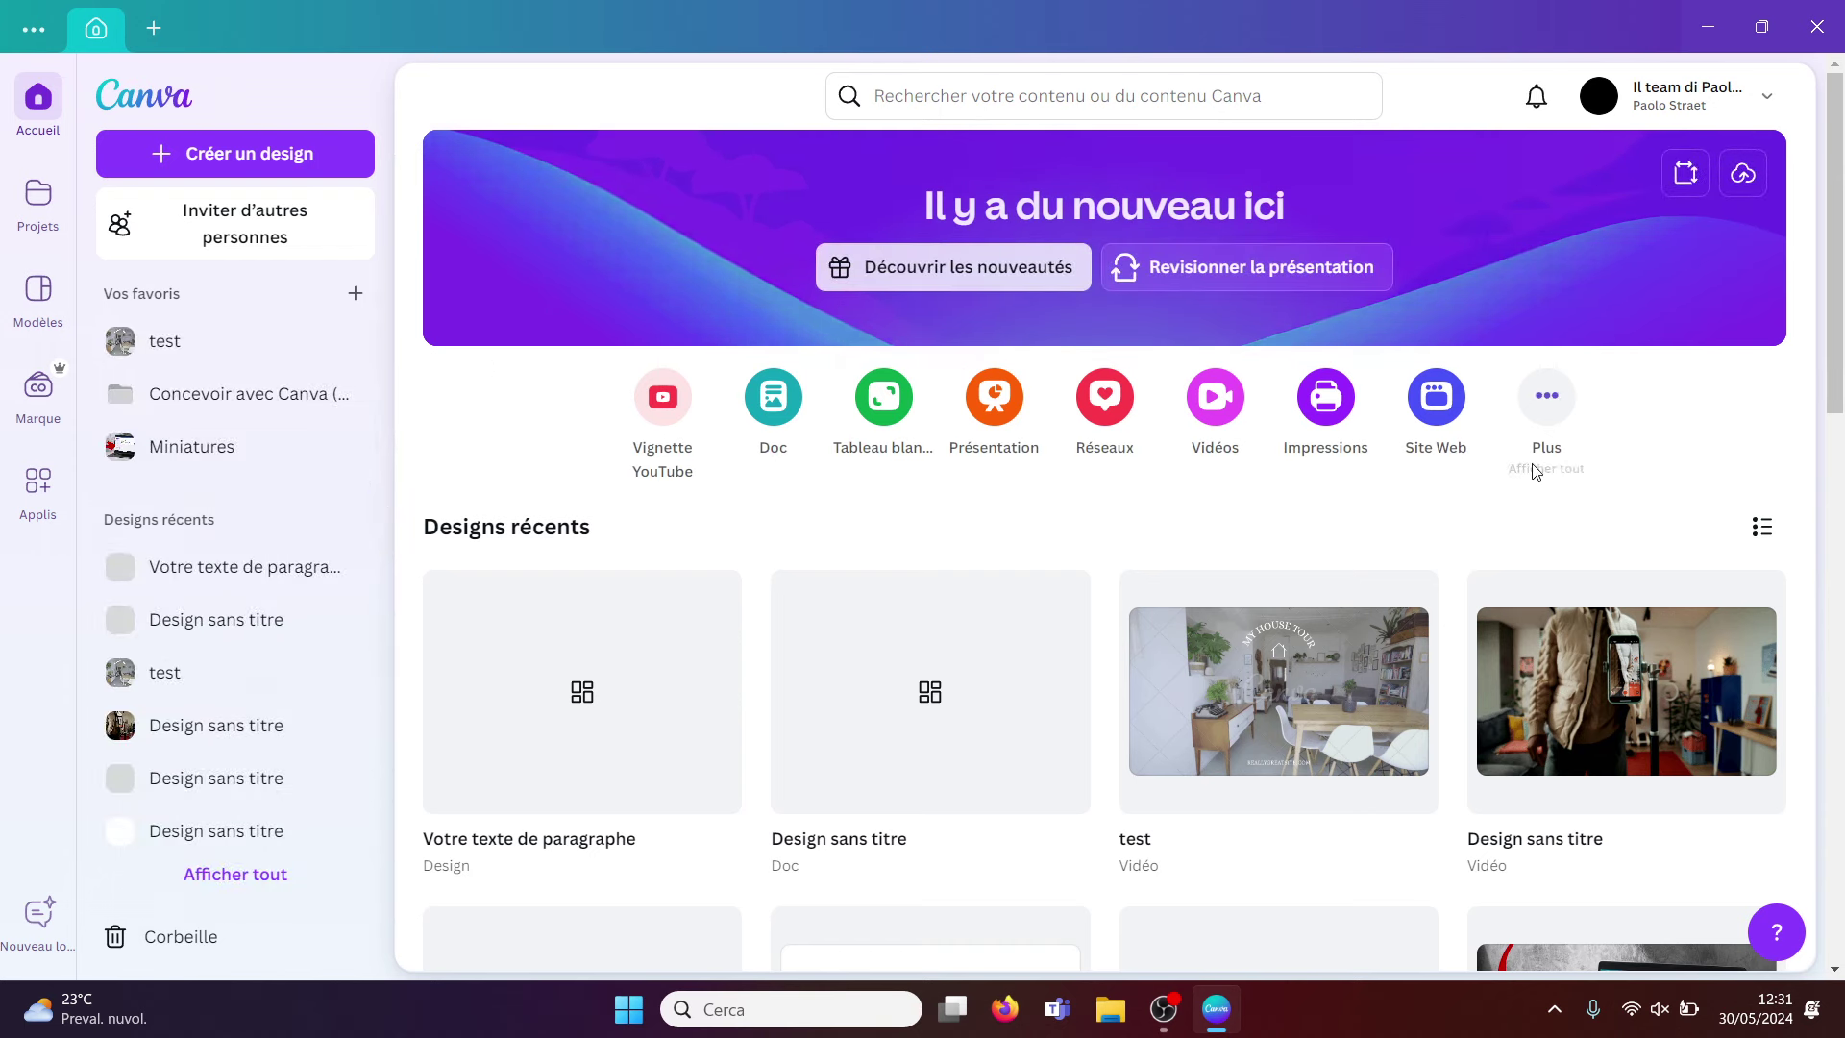
Open the test video from Designs récents in a new tab and close that tab.
left_click(1268, 639)
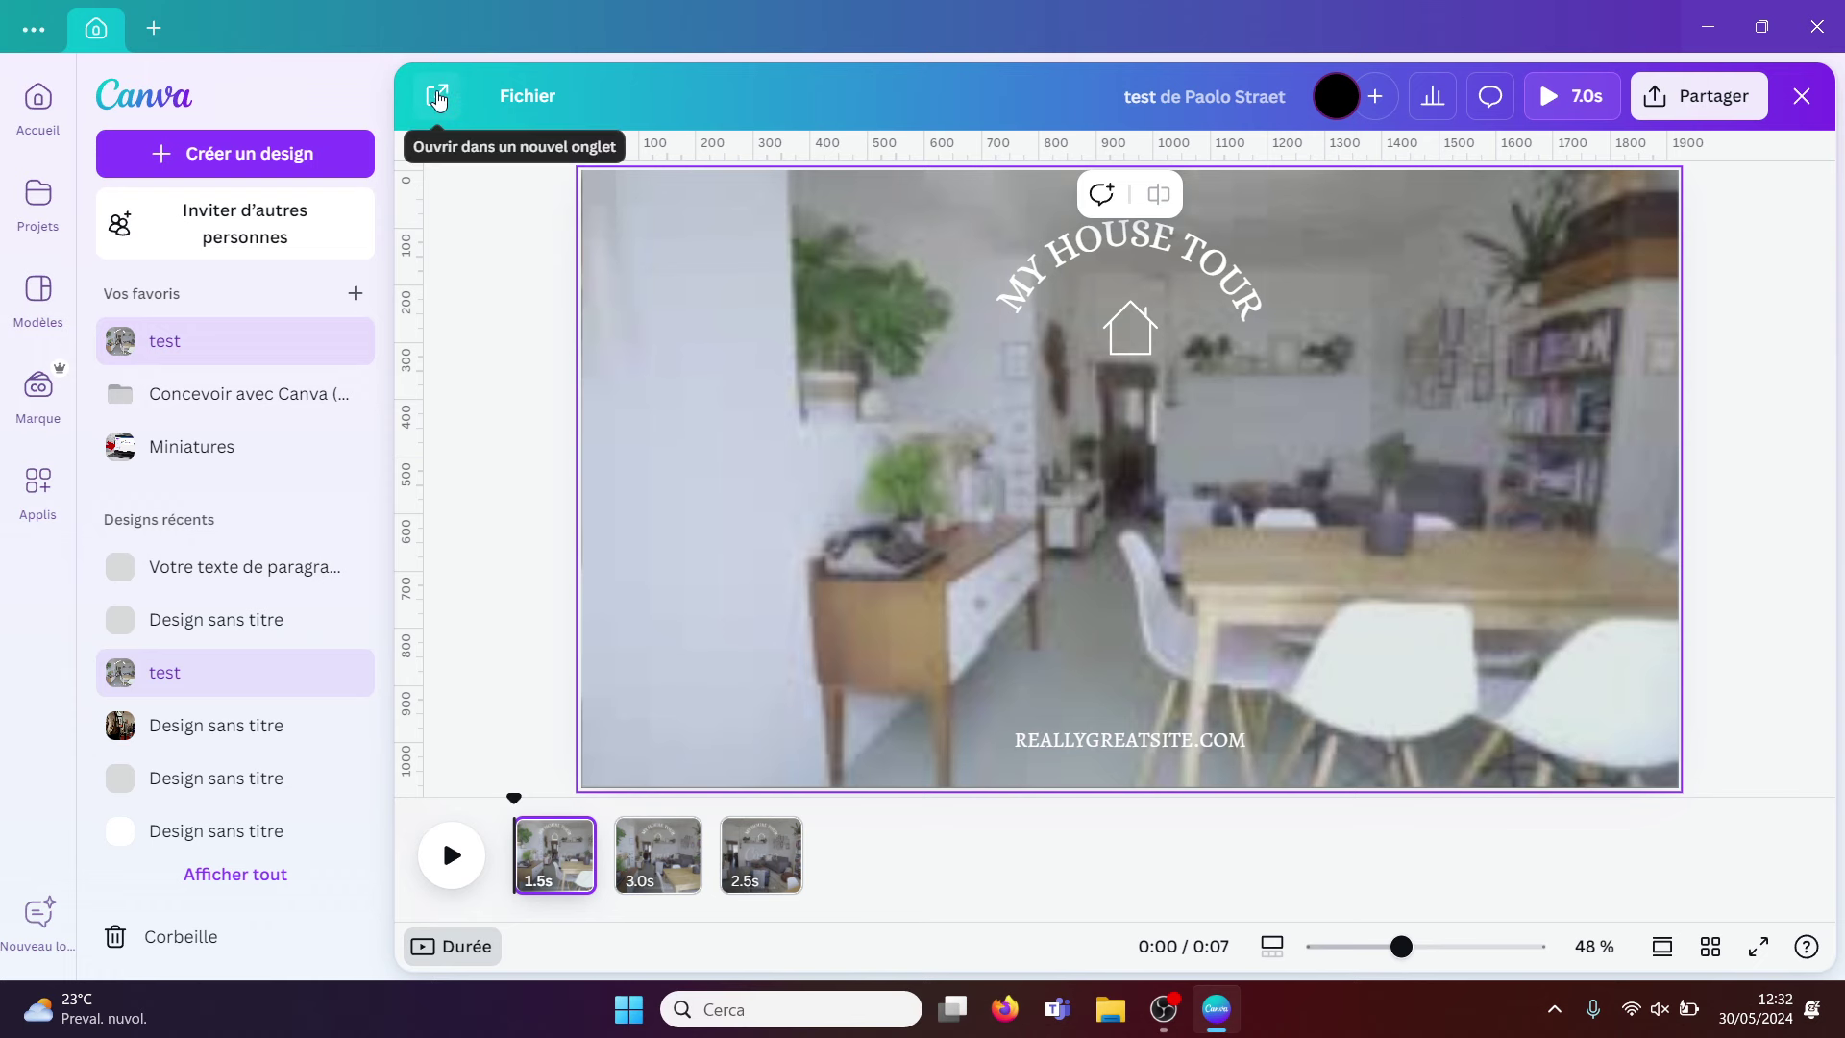
left_click(437, 98)
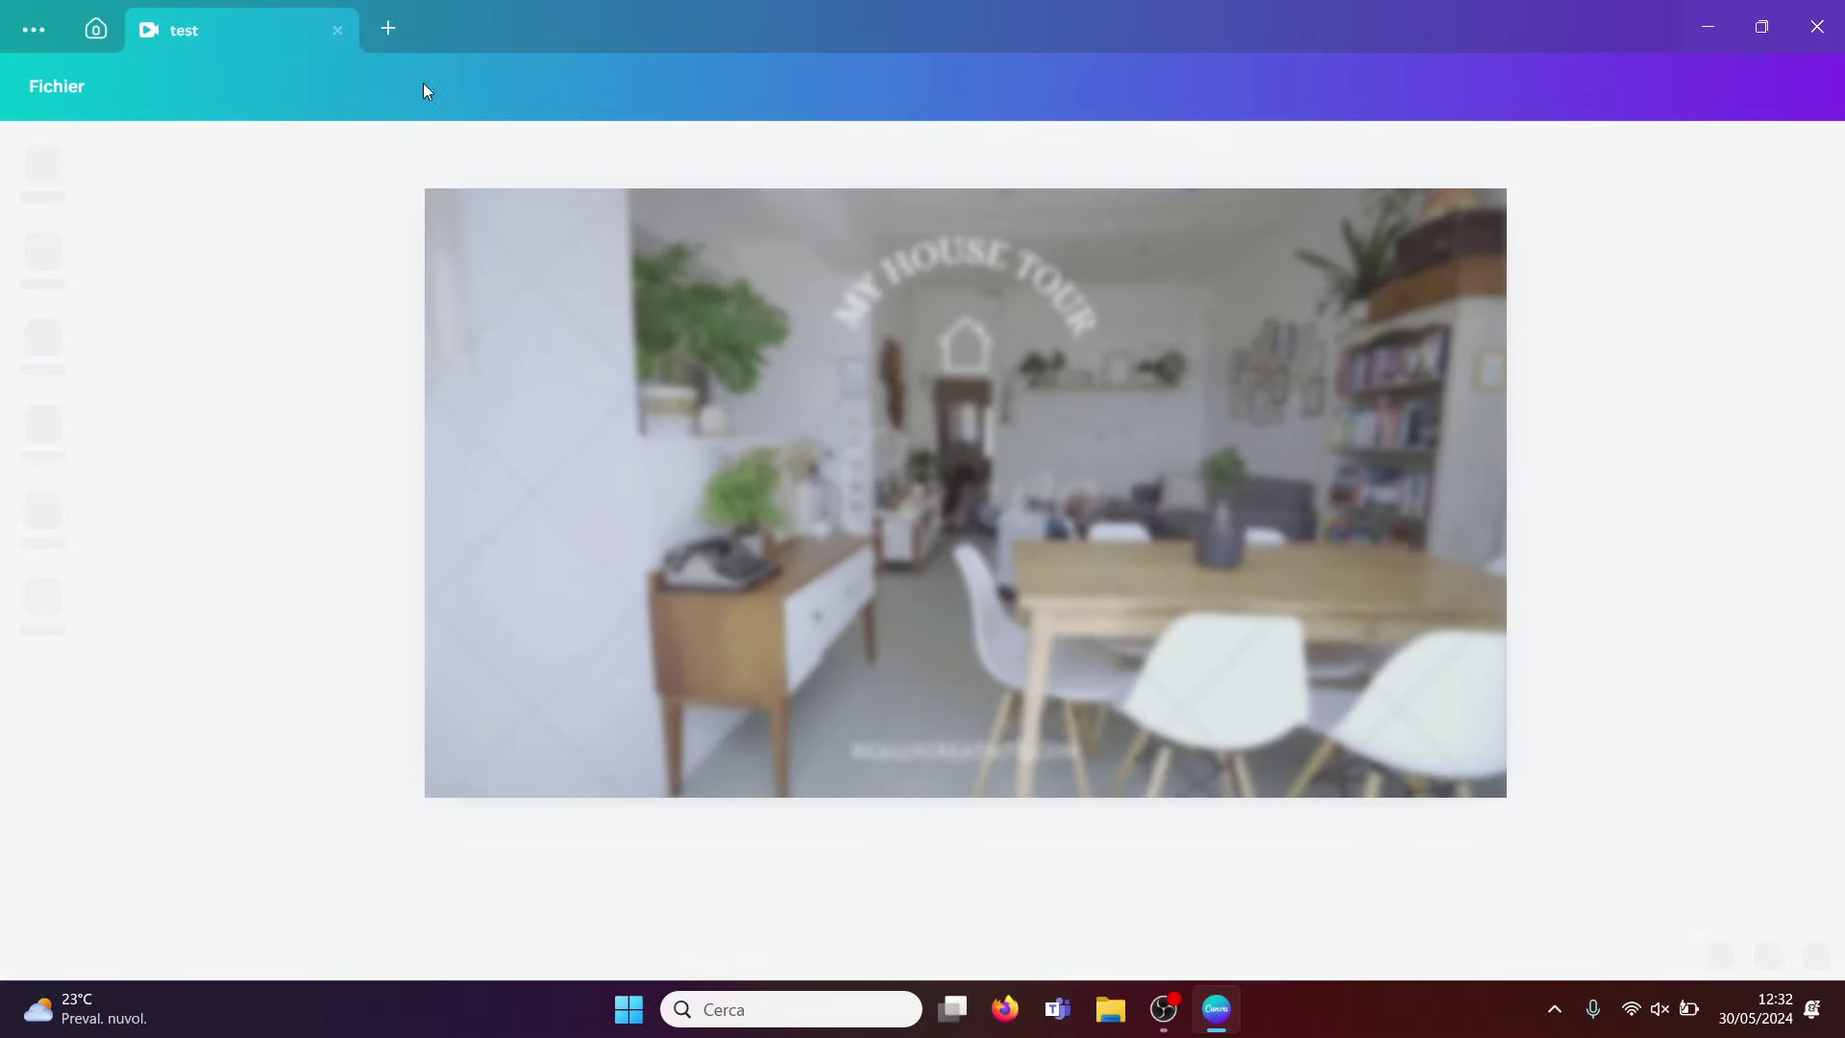
left_click(339, 31)
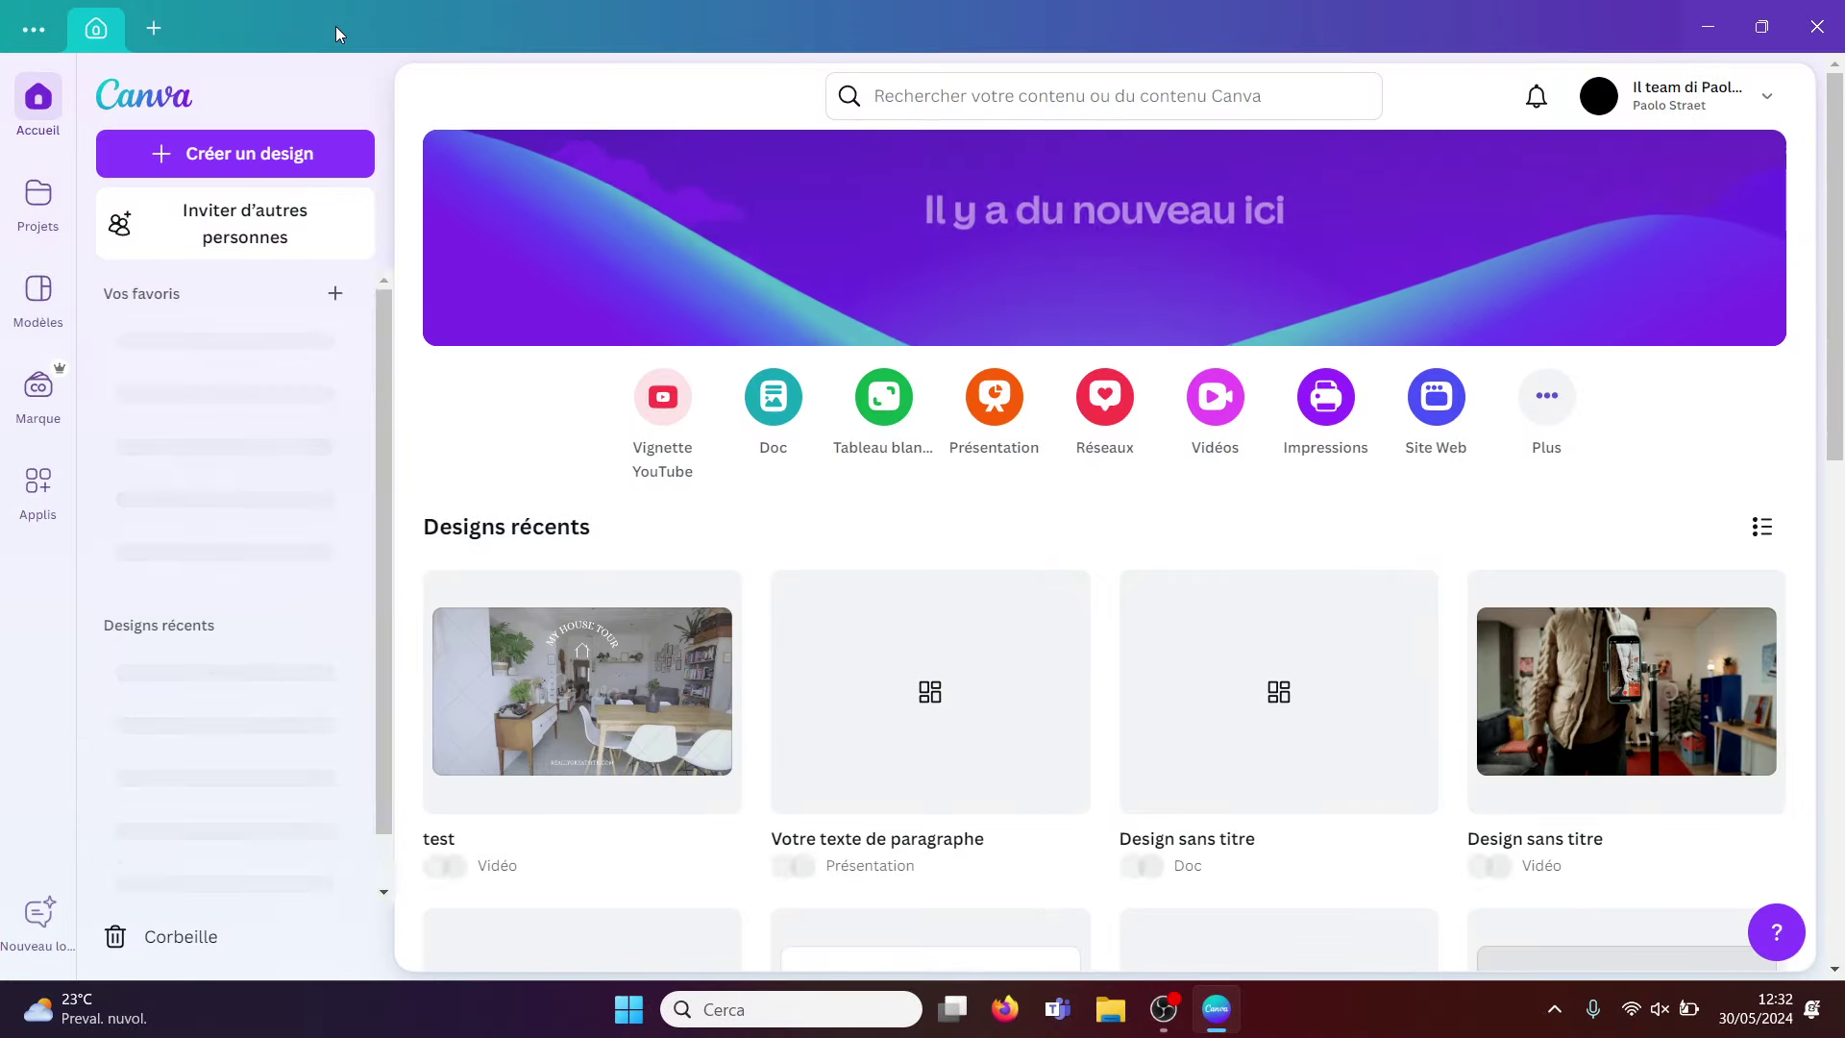